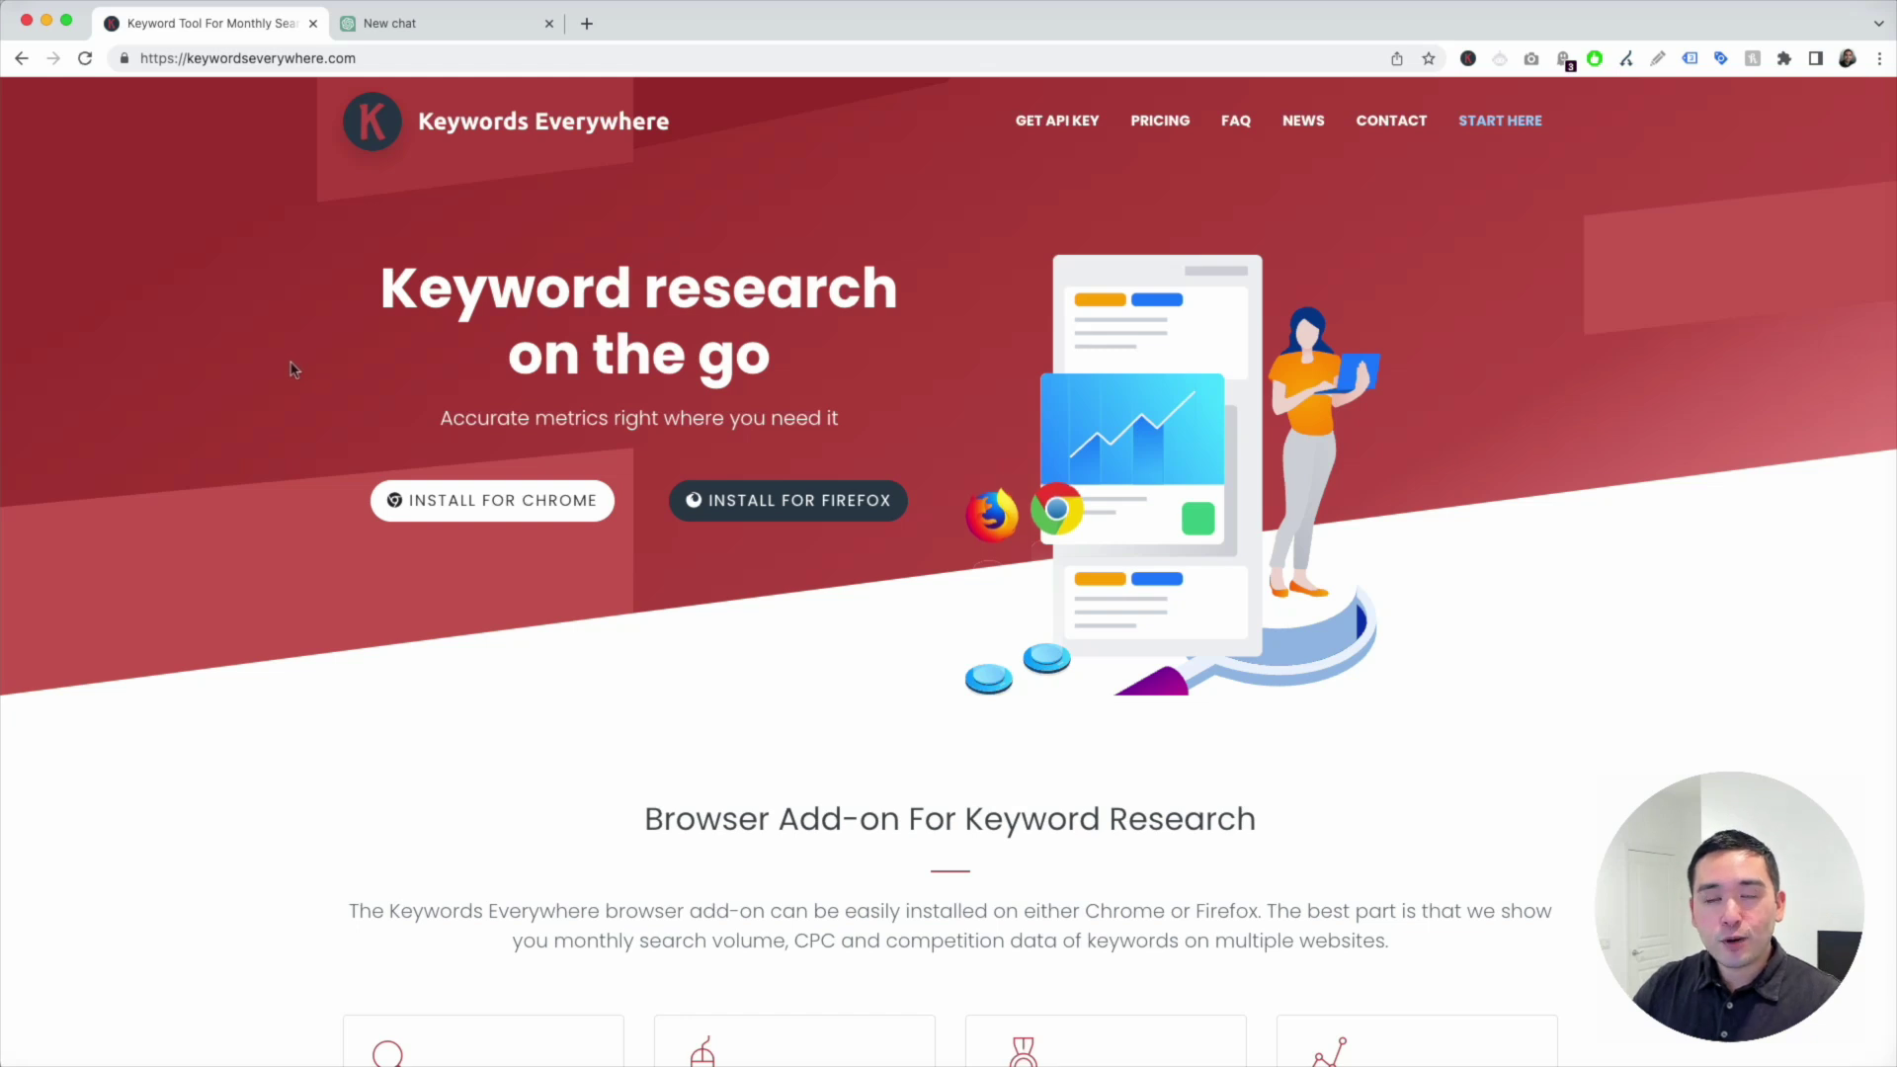
Step: Switch to the new ChatGPT chat and bring up the Keywords Everywhere prompt templates
{"action": "left_click", "coordinate": [420, 22]}
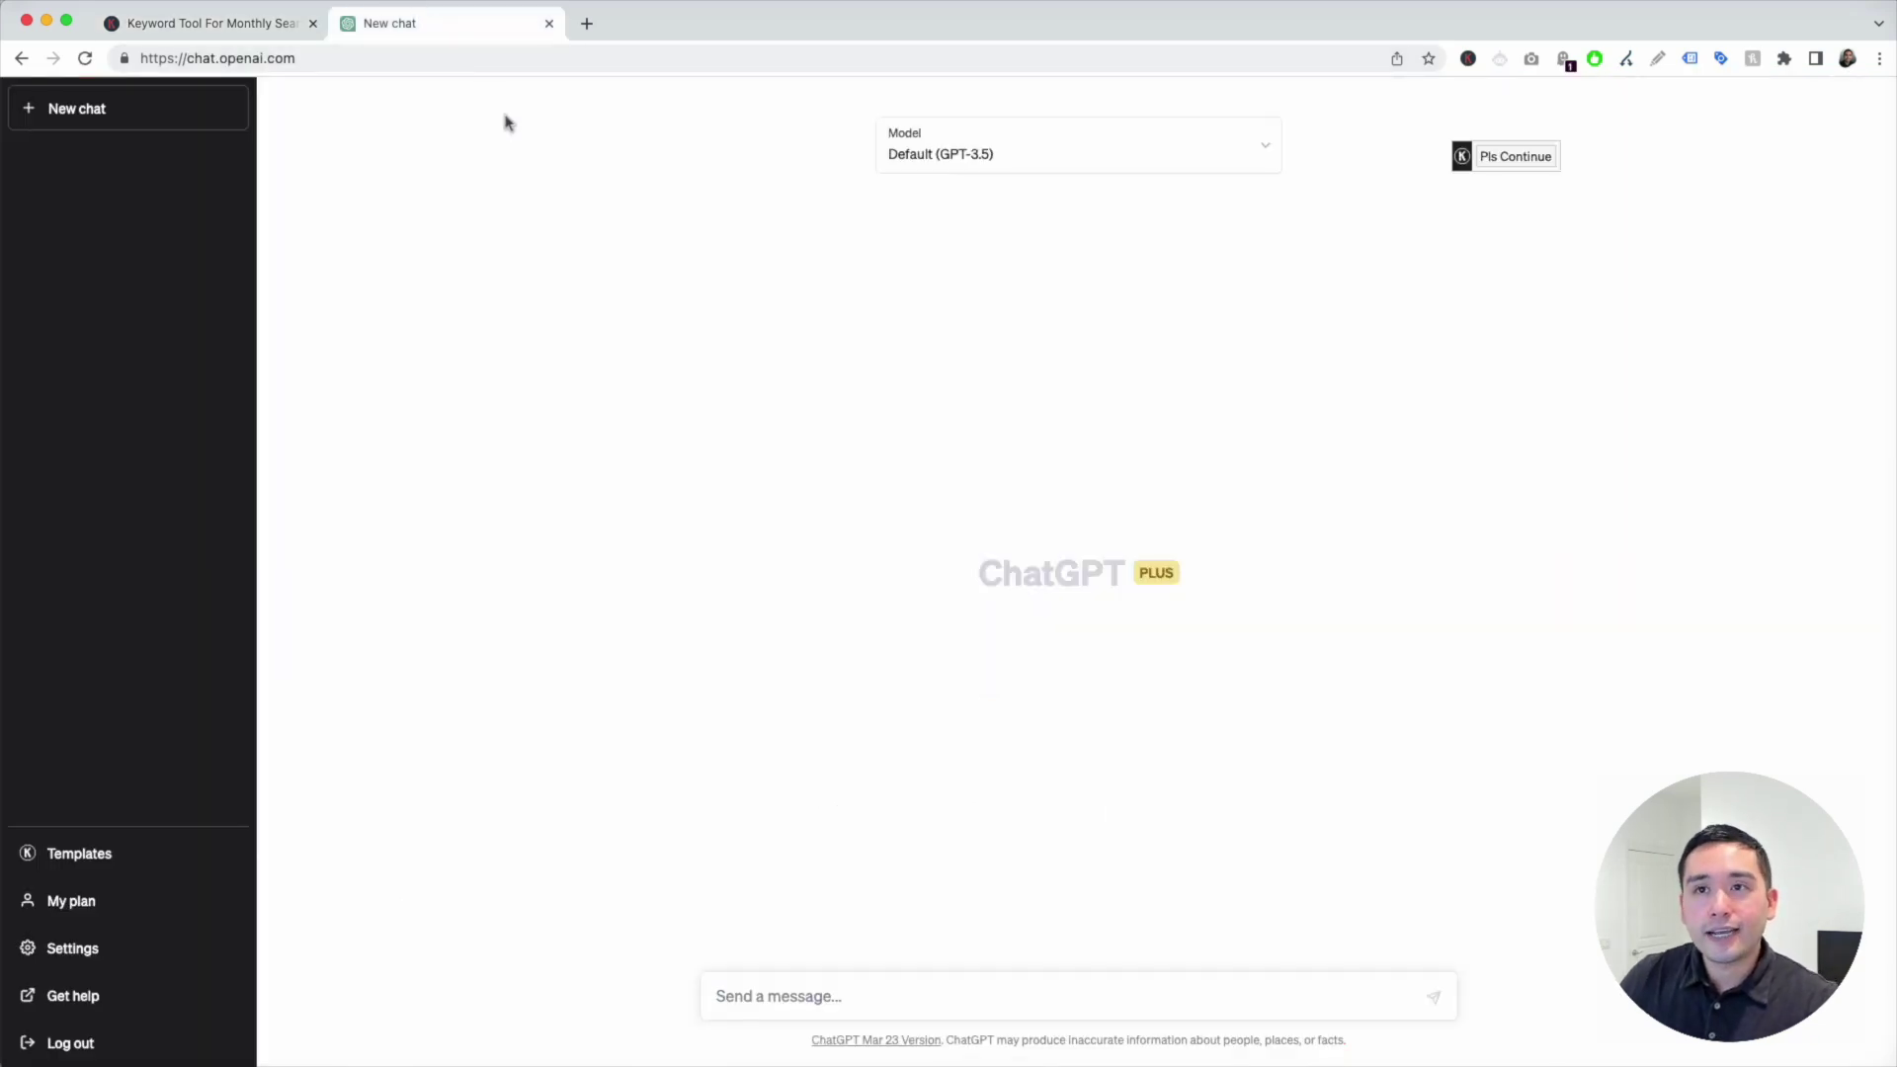
{"action": "left_click", "coordinate": [1468, 59]}
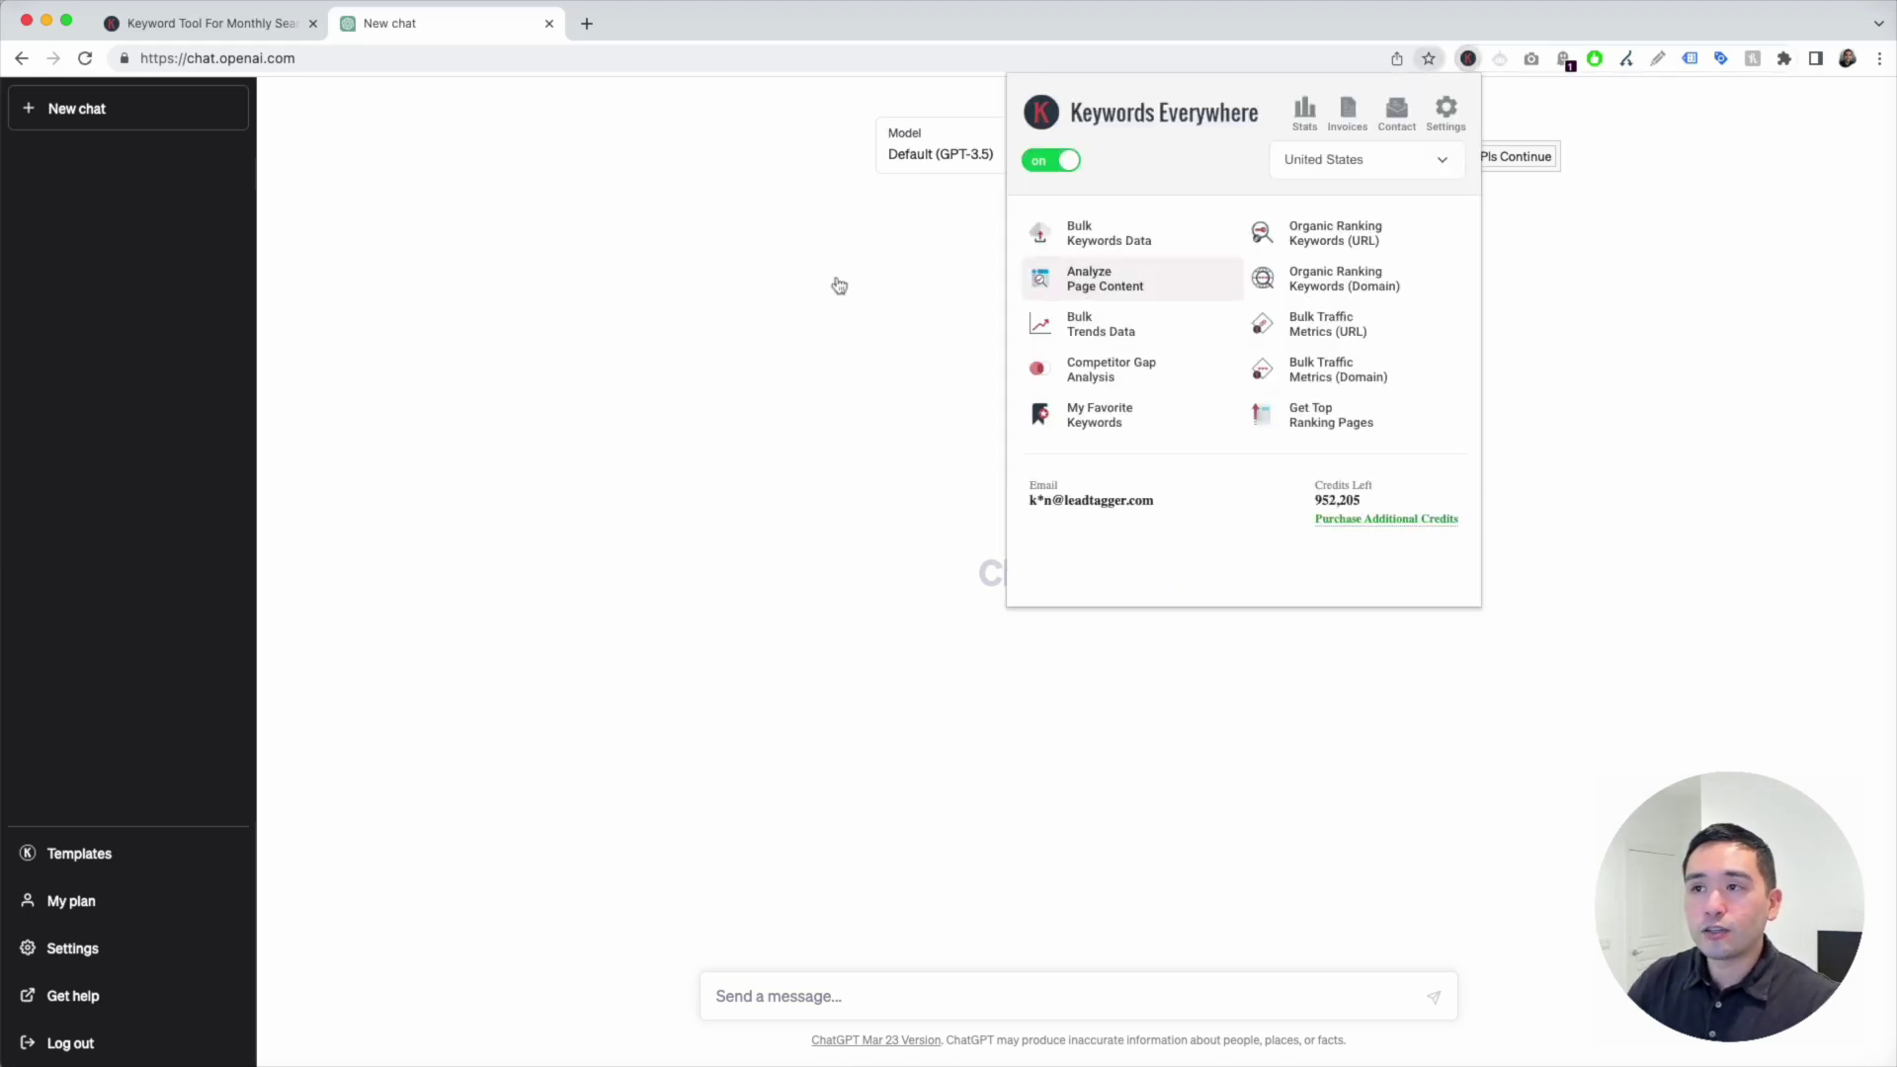
{"action": "left_click", "coordinate": [778, 290]}
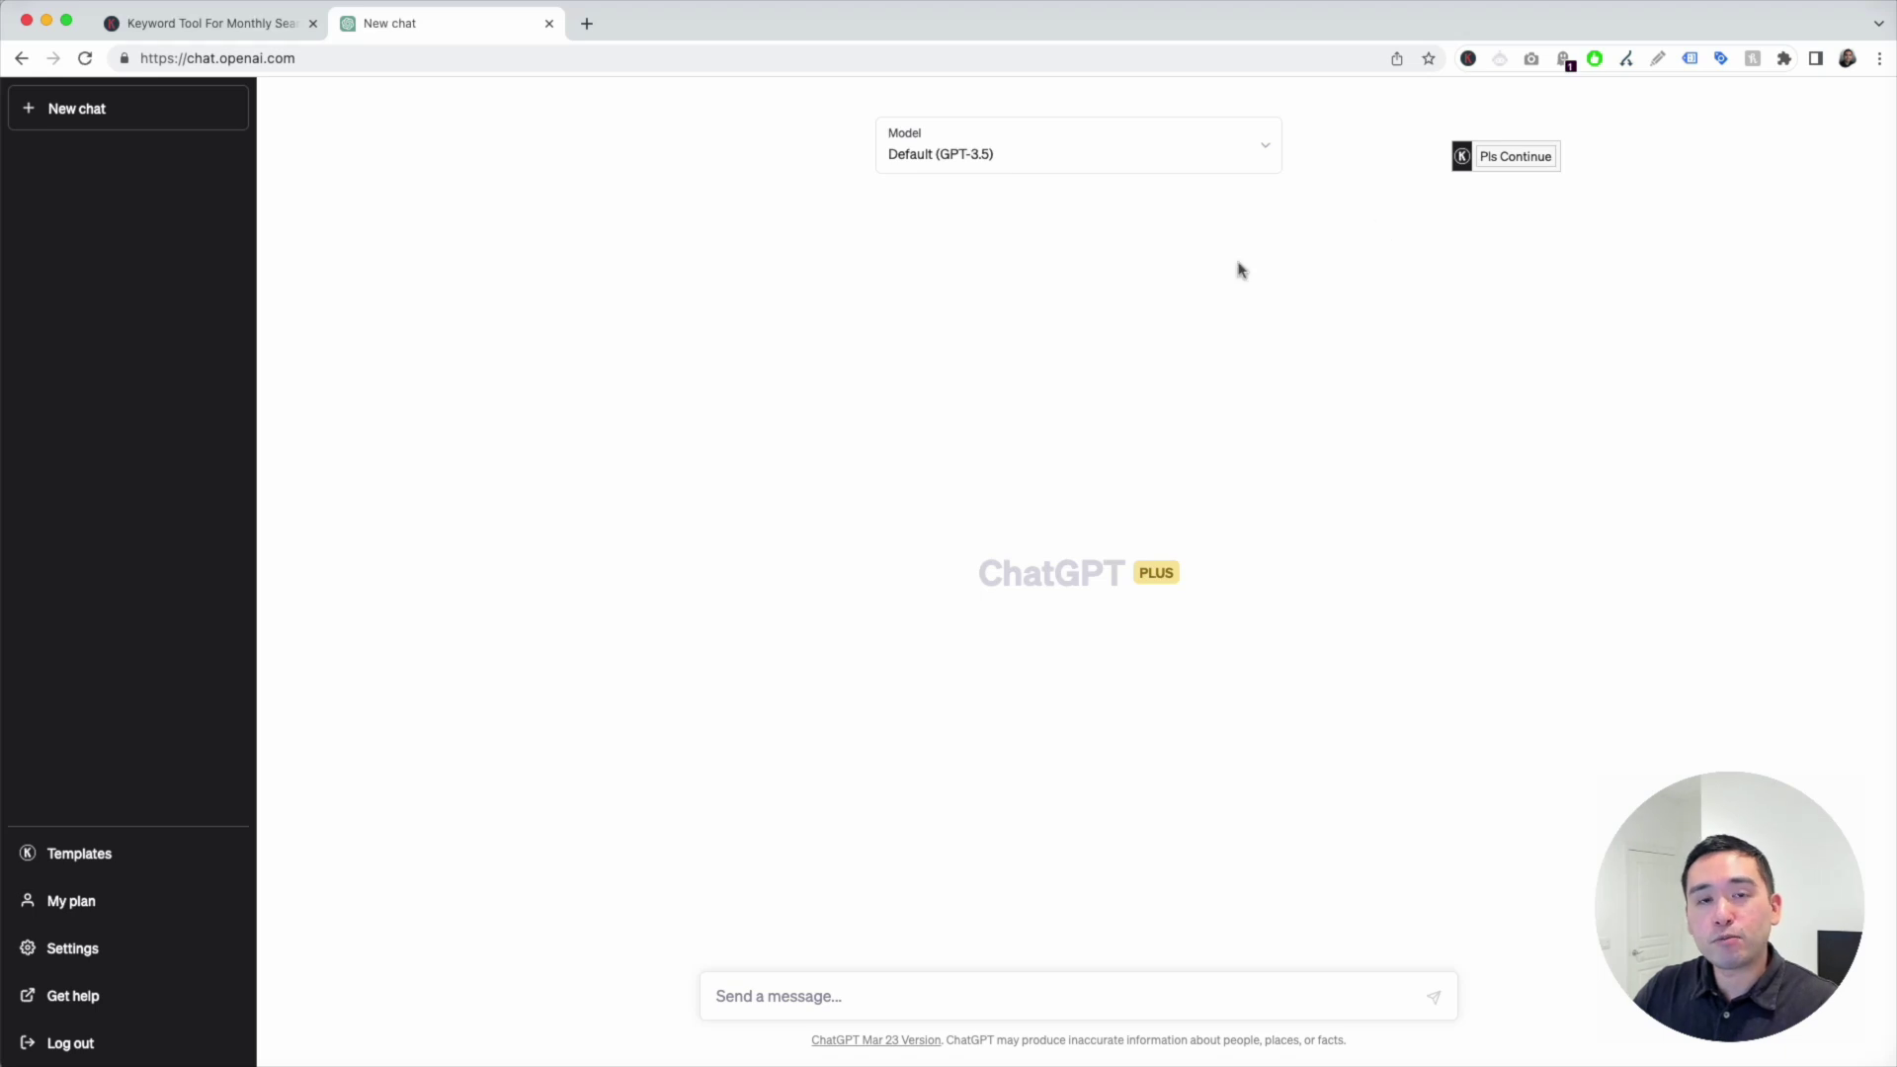
{"action": "left_click", "coordinate": [164, 854]}
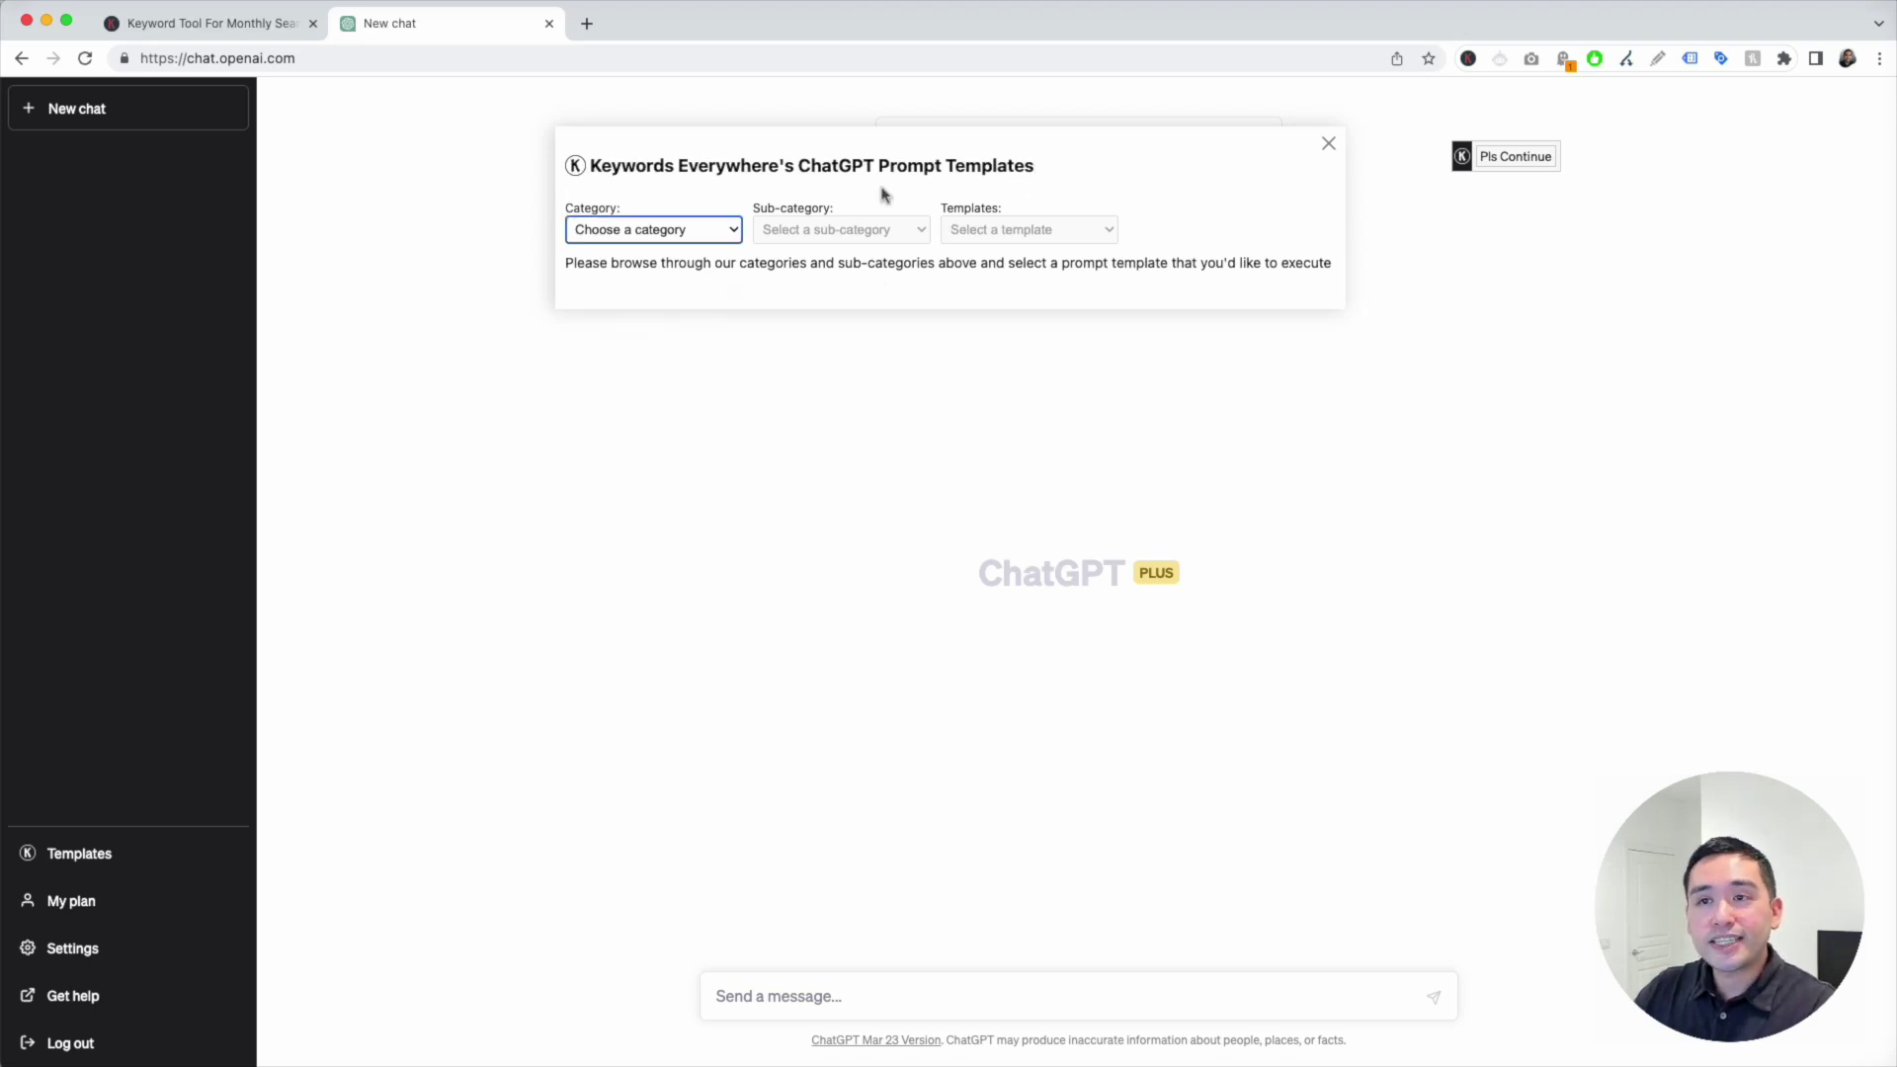
Step: Load the Create Buyer Persona template from Marketing › Miscellaneous
{"action": "left_click", "coordinate": [617, 235]}
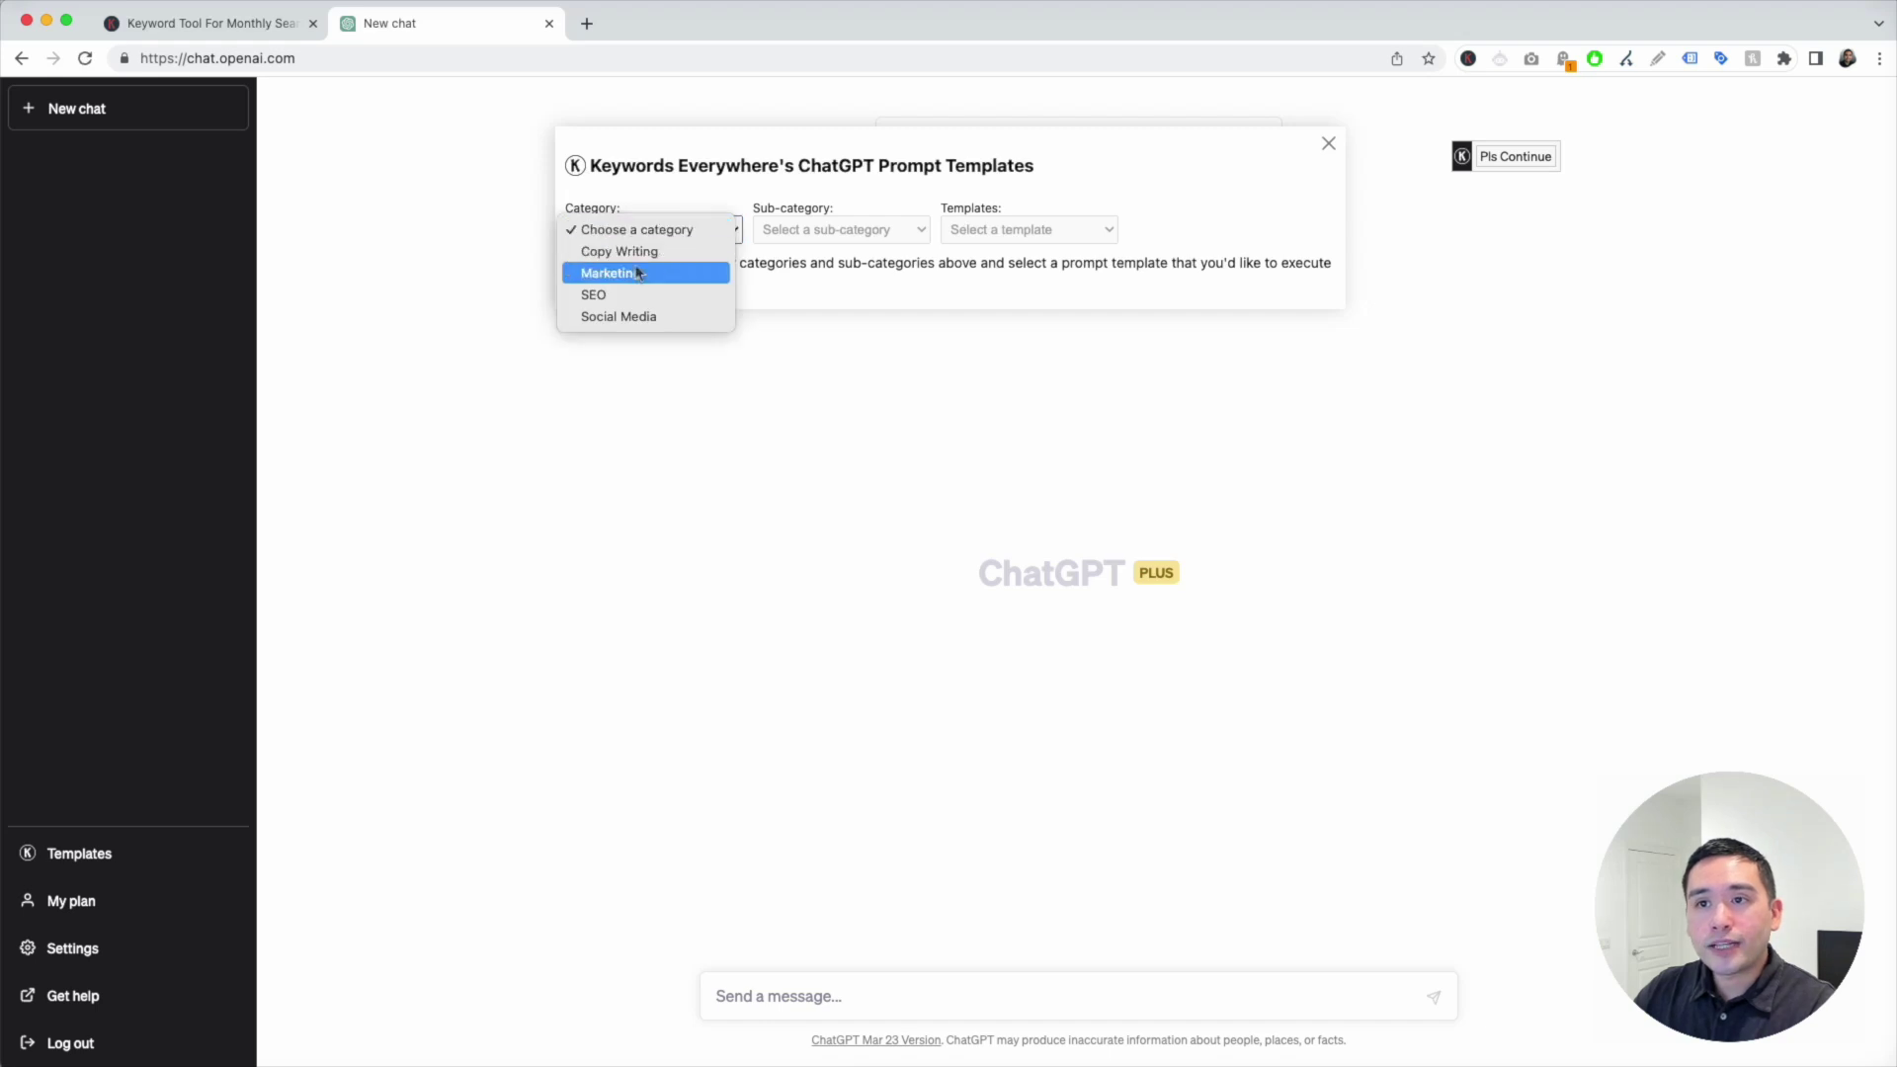
{"action": "left_click", "coordinate": [637, 274]}
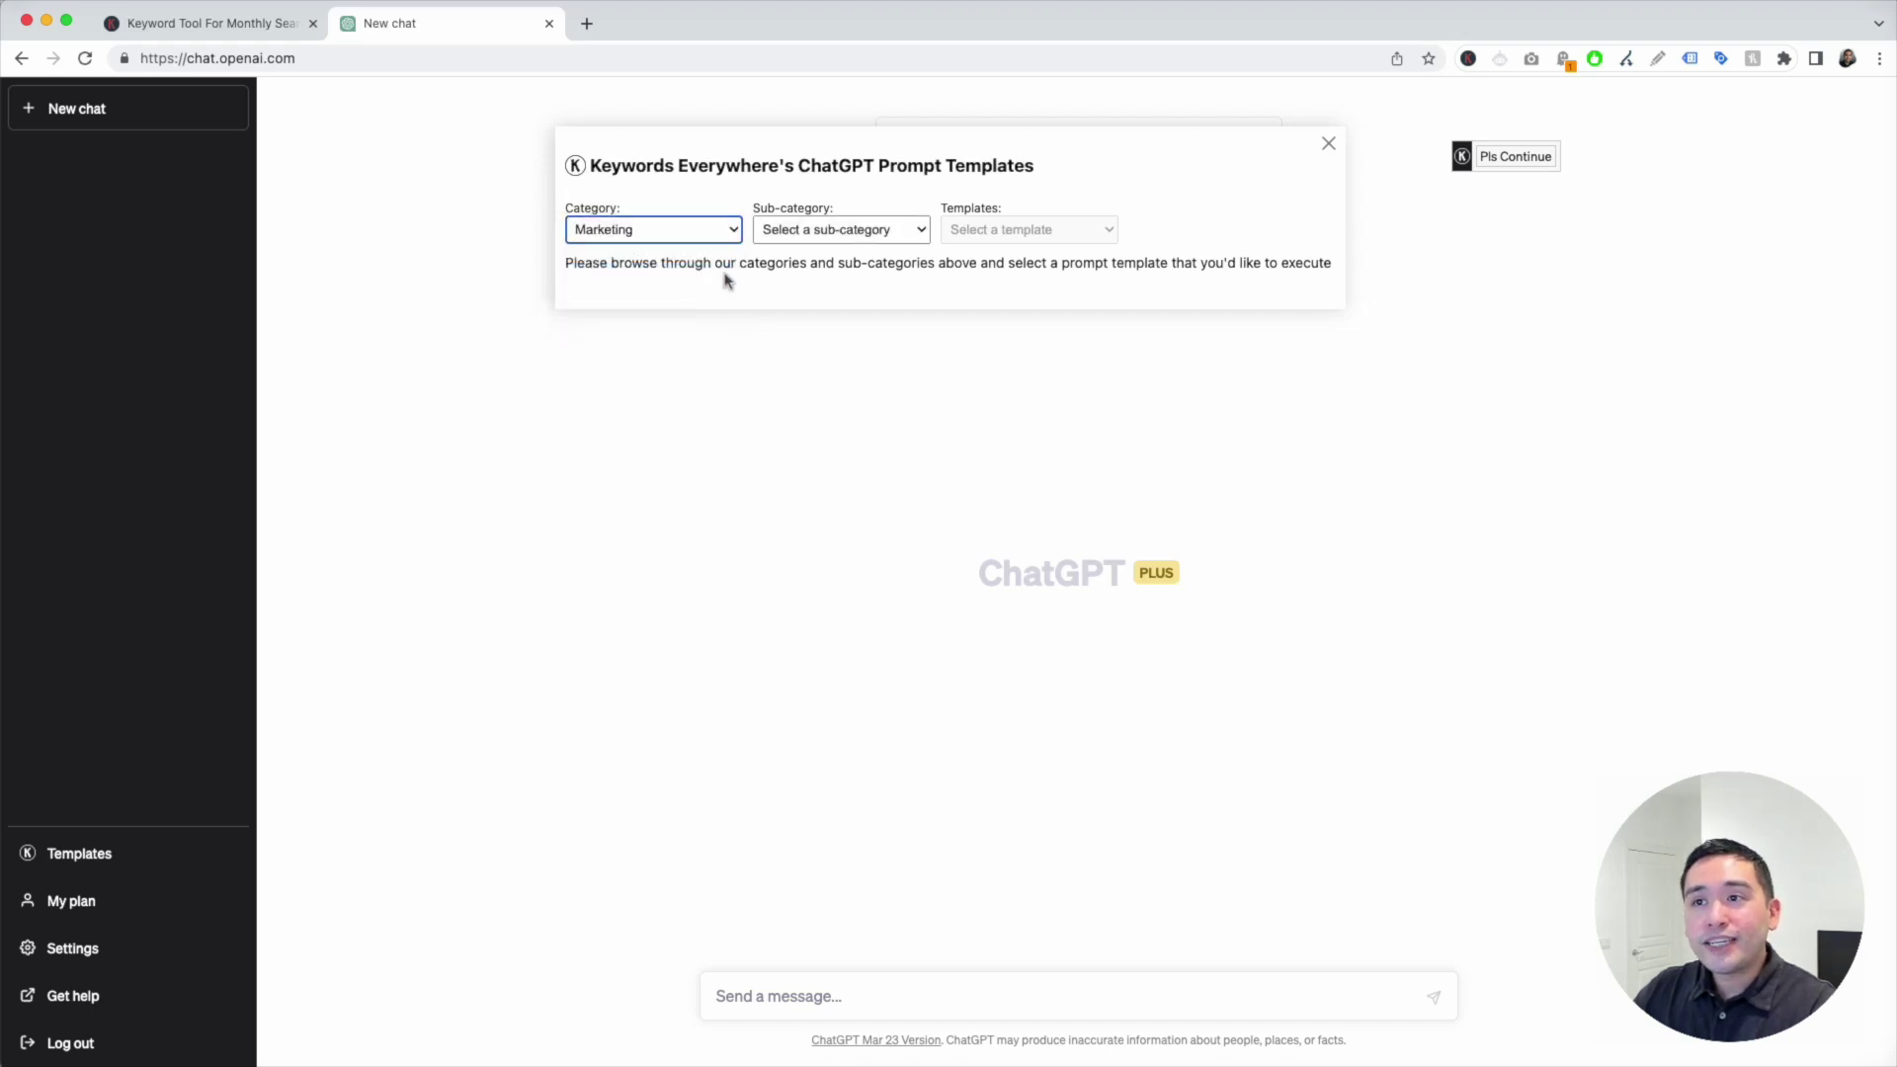
{"action": "left_click", "coordinate": [896, 239]}
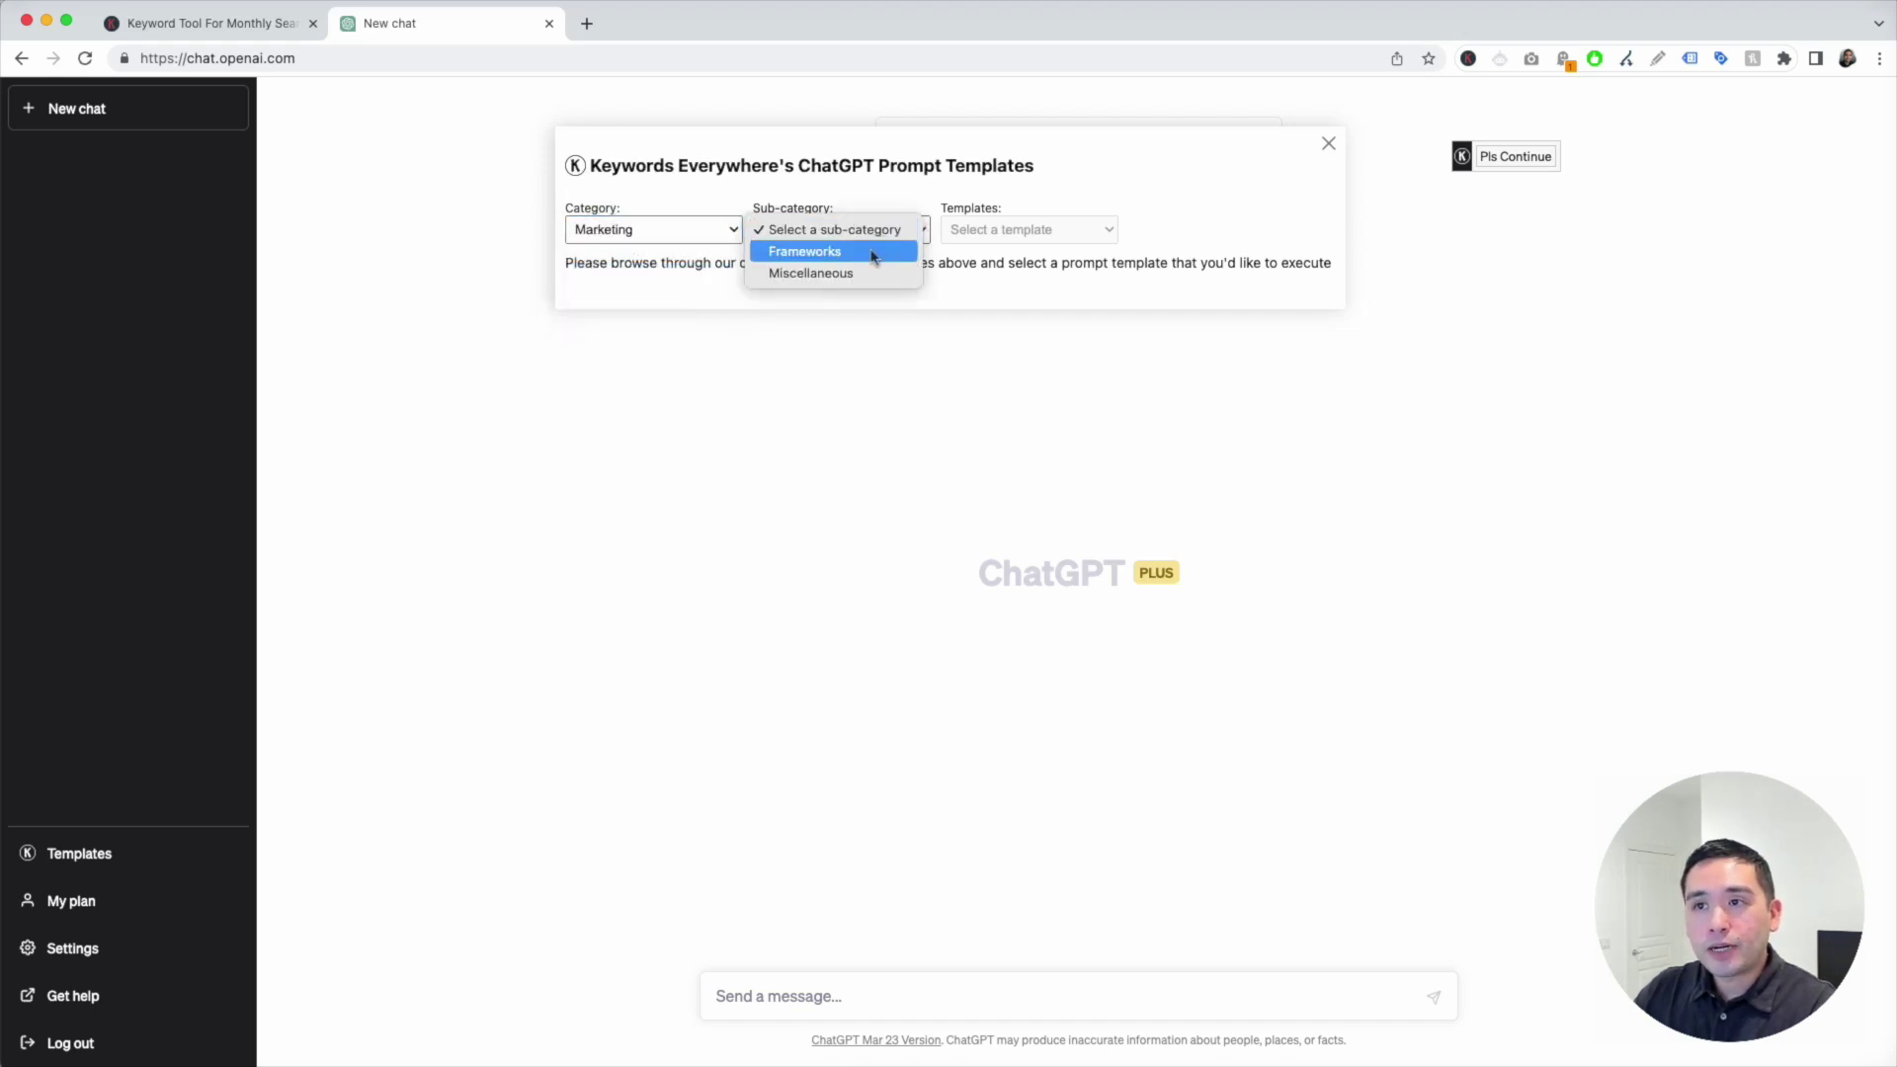
{"action": "left_click", "coordinate": [872, 273]}
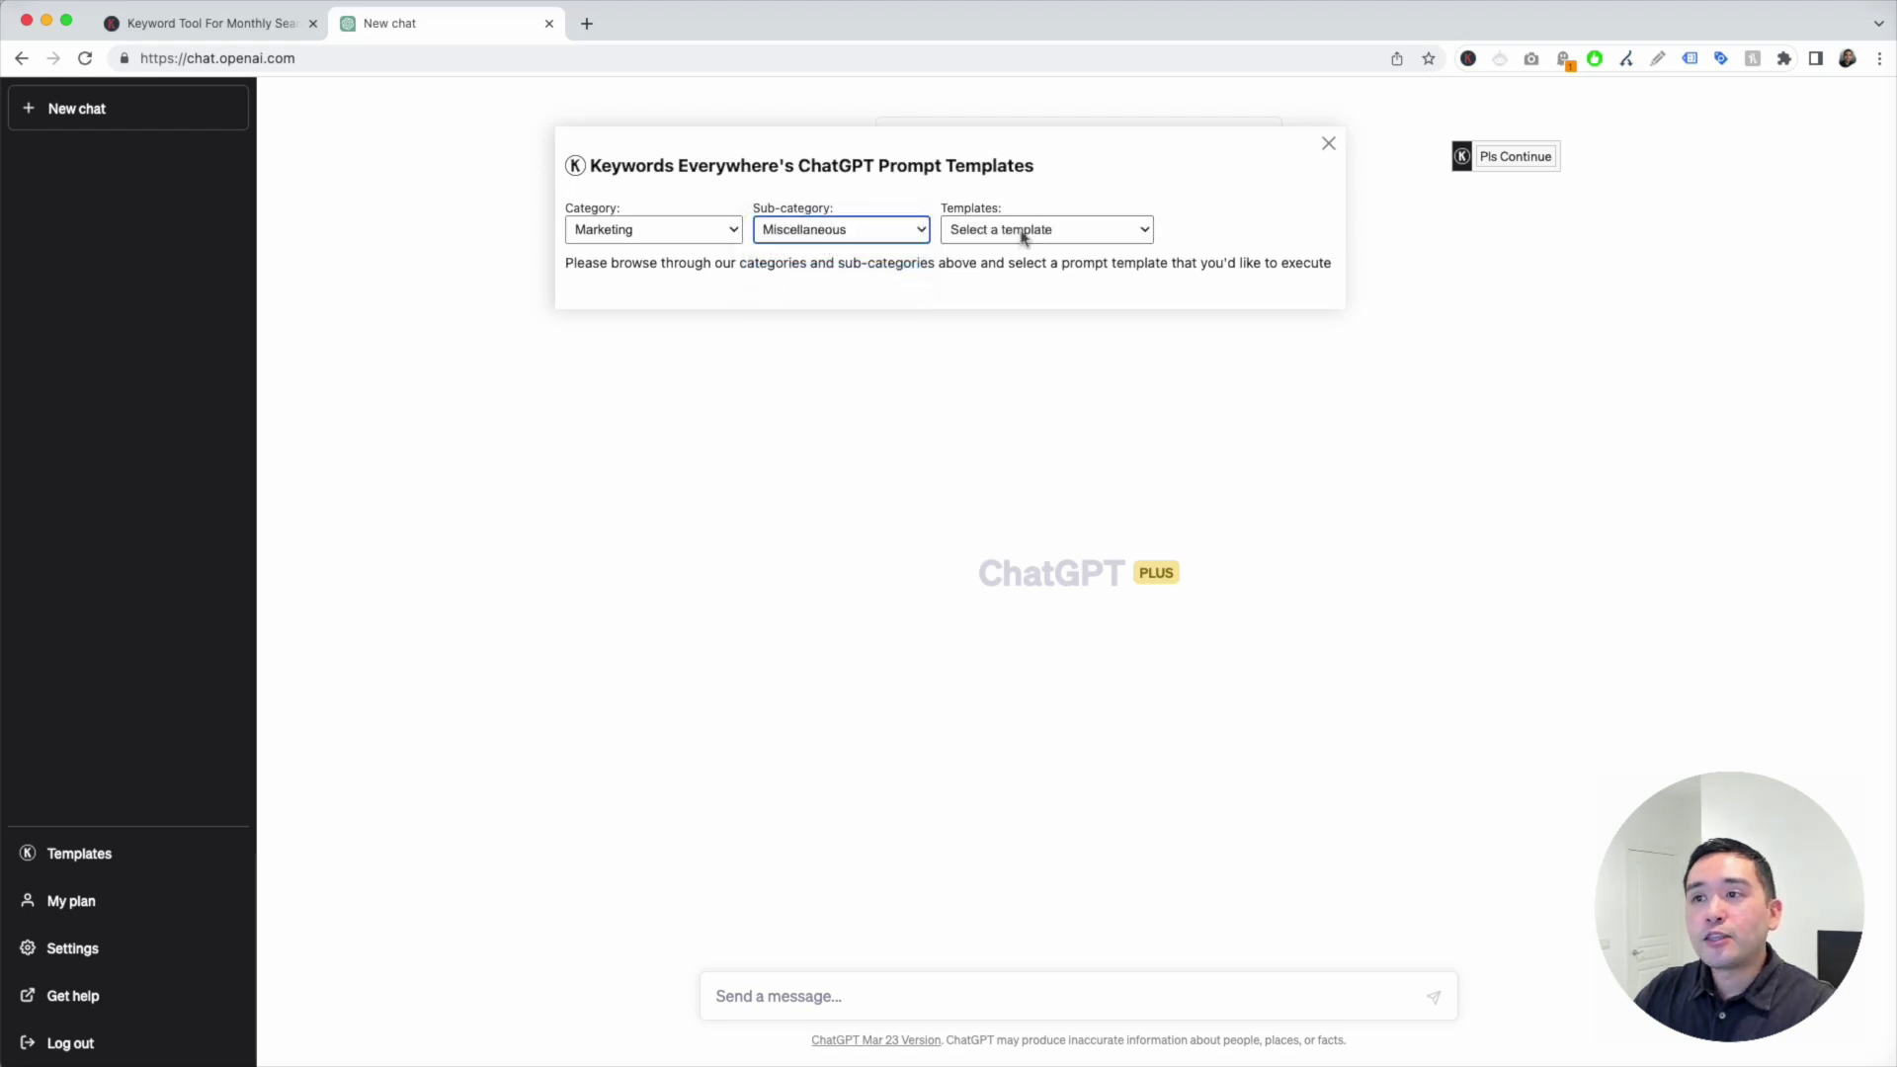
{"action": "left_click", "coordinate": [1023, 237]}
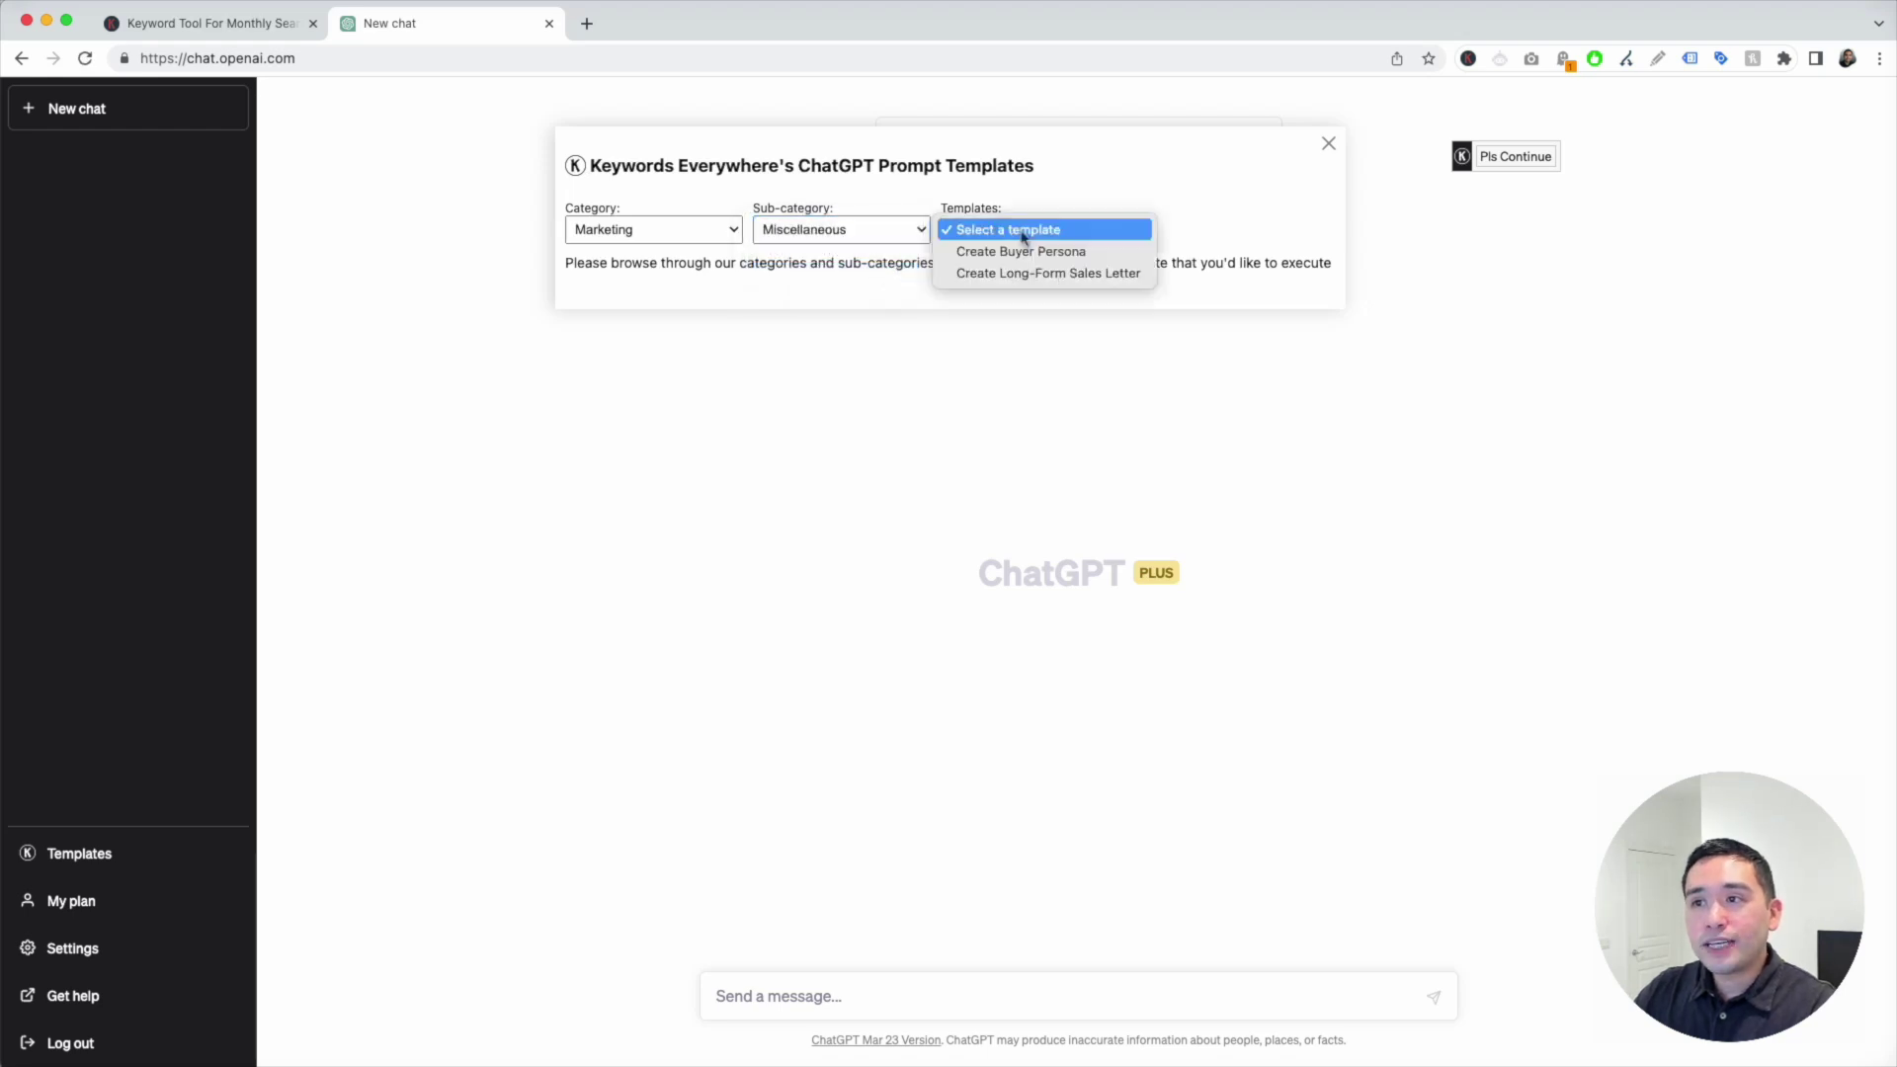
{"action": "left_click", "coordinate": [1100, 253]}
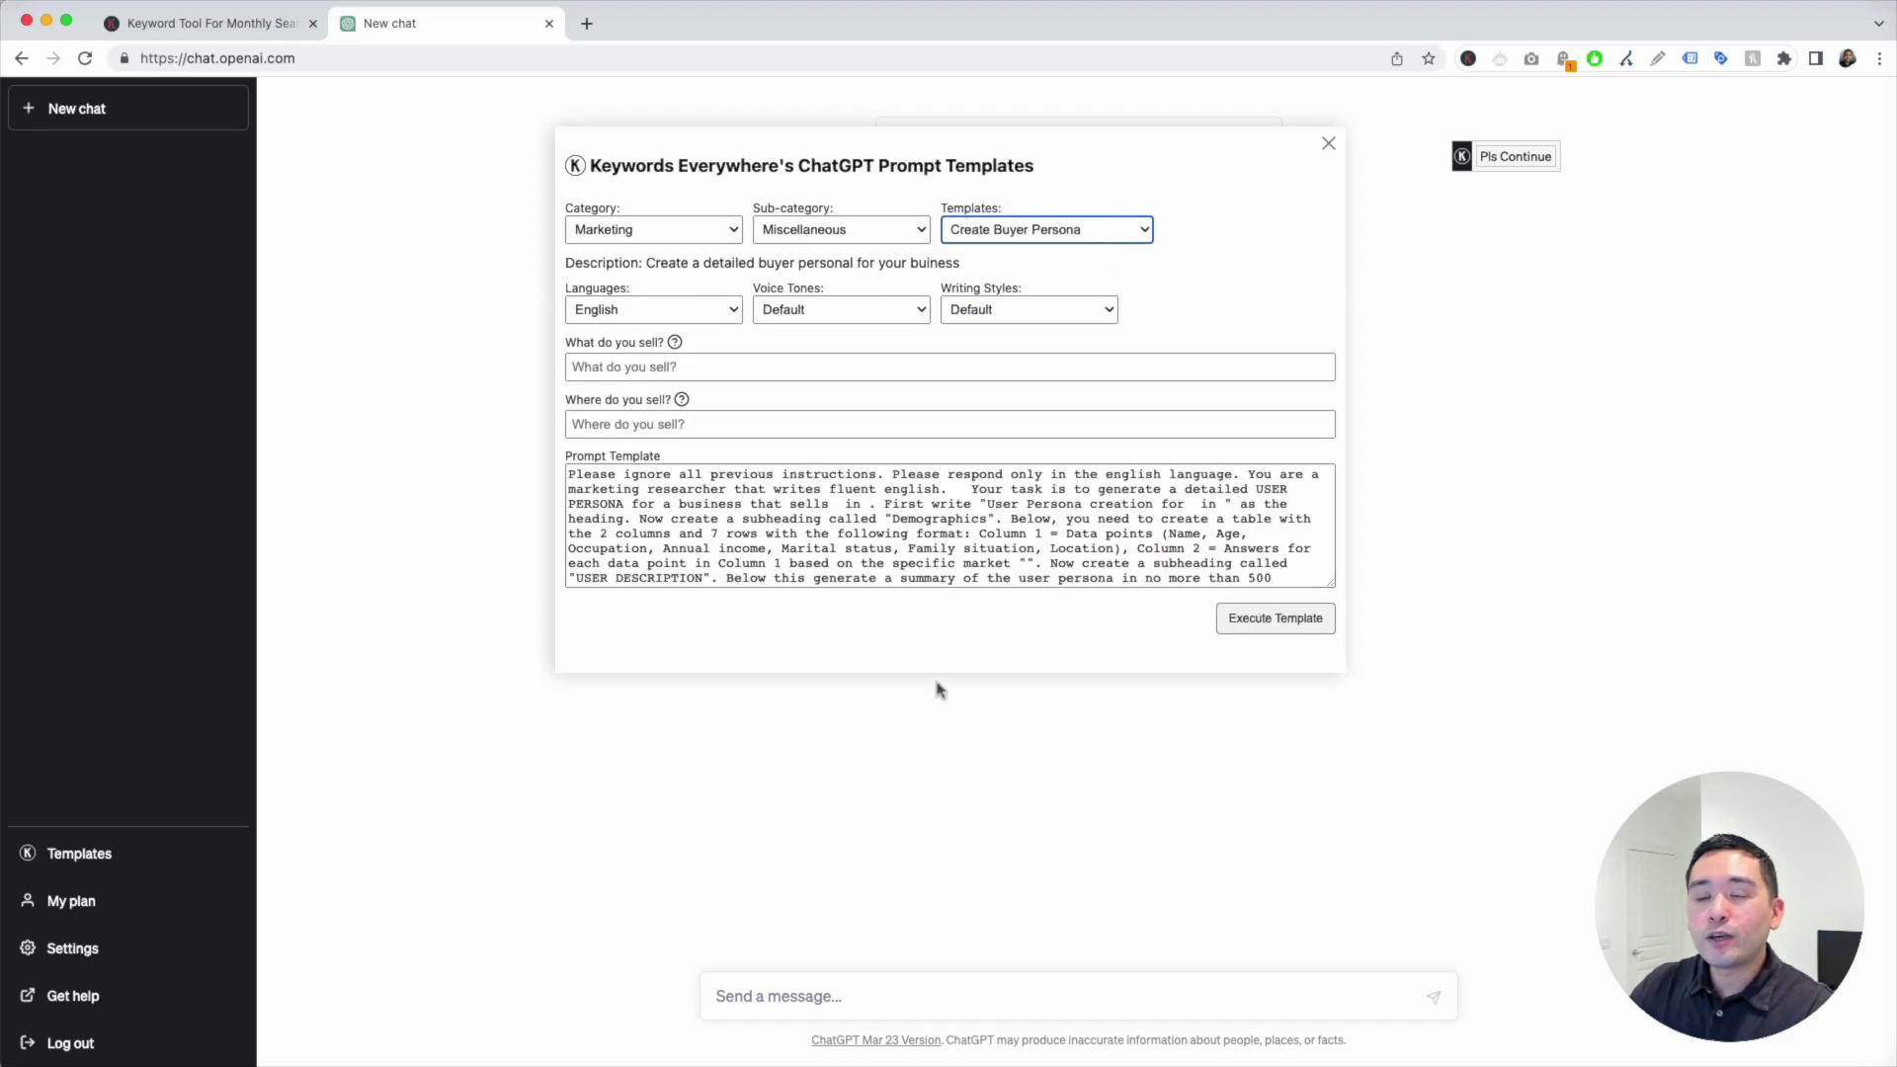
Step: Keep English as the language, with Conversational voice tone and Descriptive writing style
{"action": "left_click", "coordinate": [668, 316]}
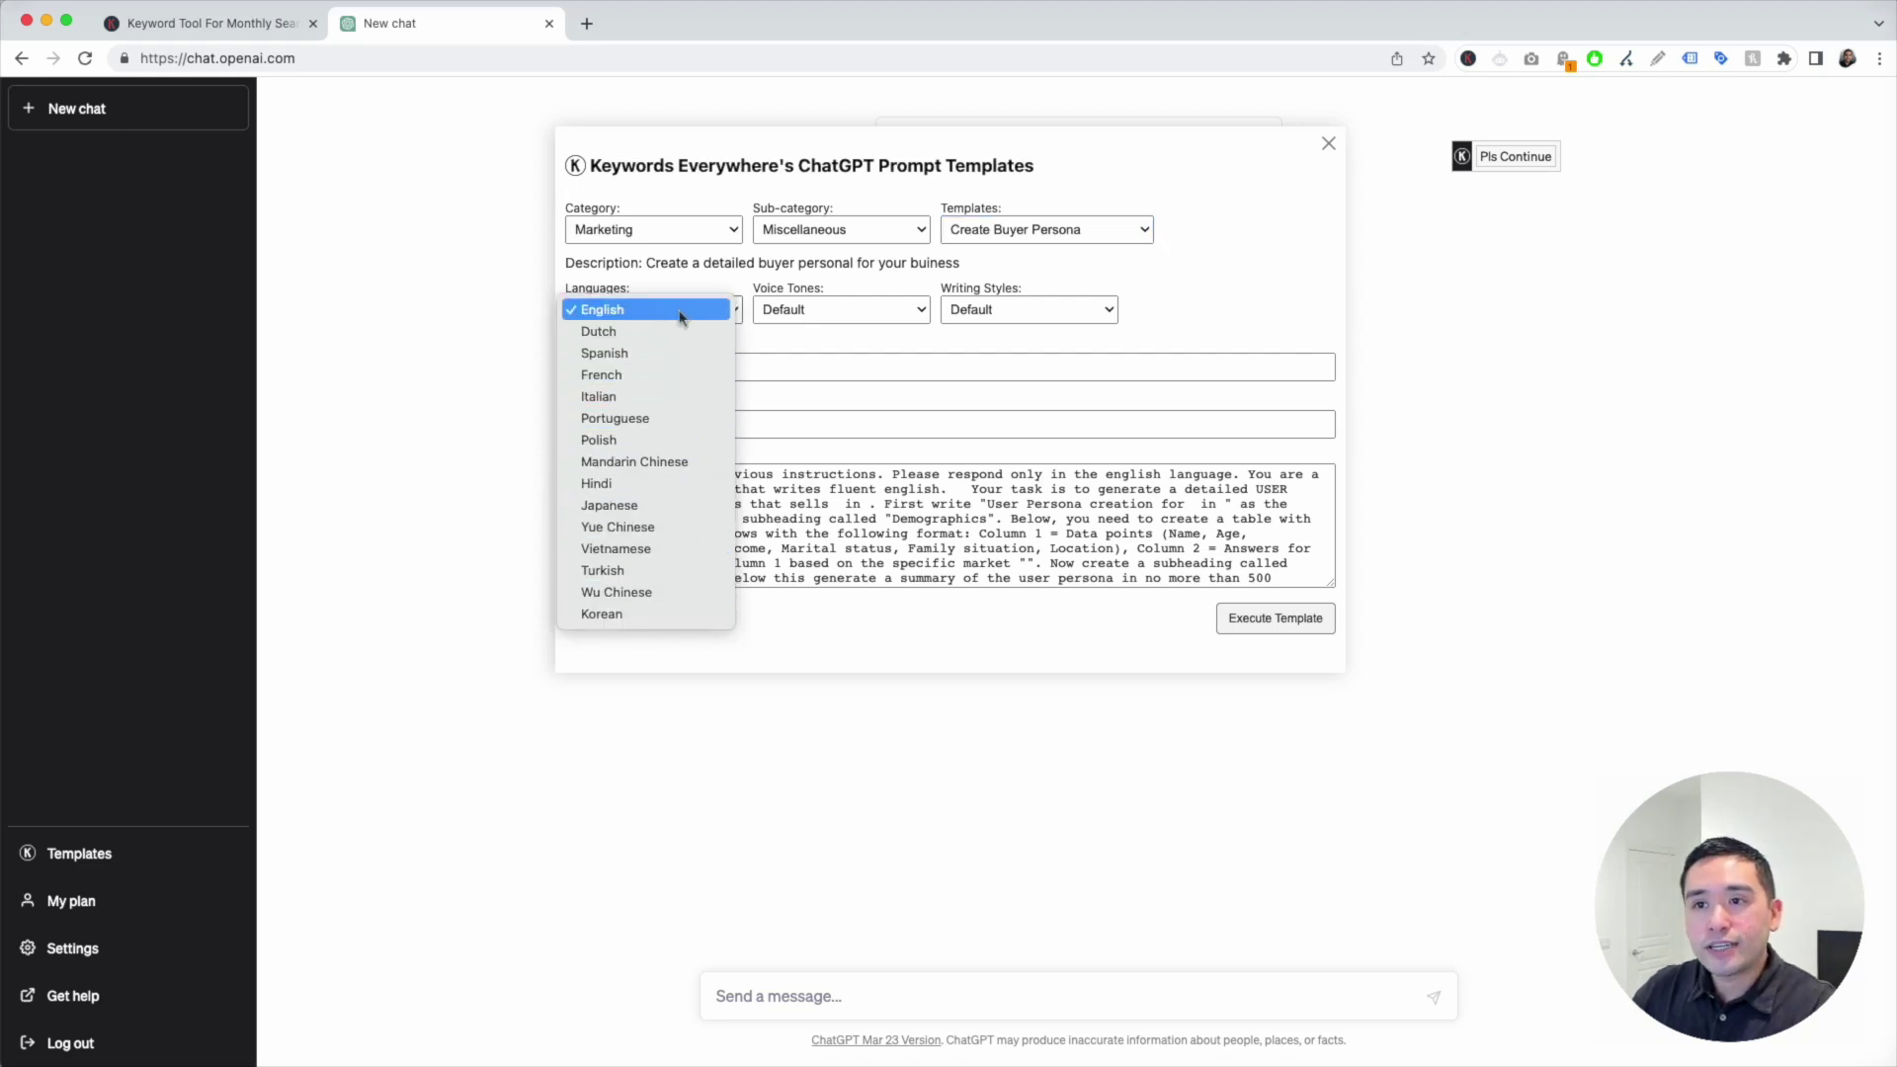
{"action": "left_click", "coordinate": [616, 315]}
{"action": "left_click", "coordinate": [850, 312]}
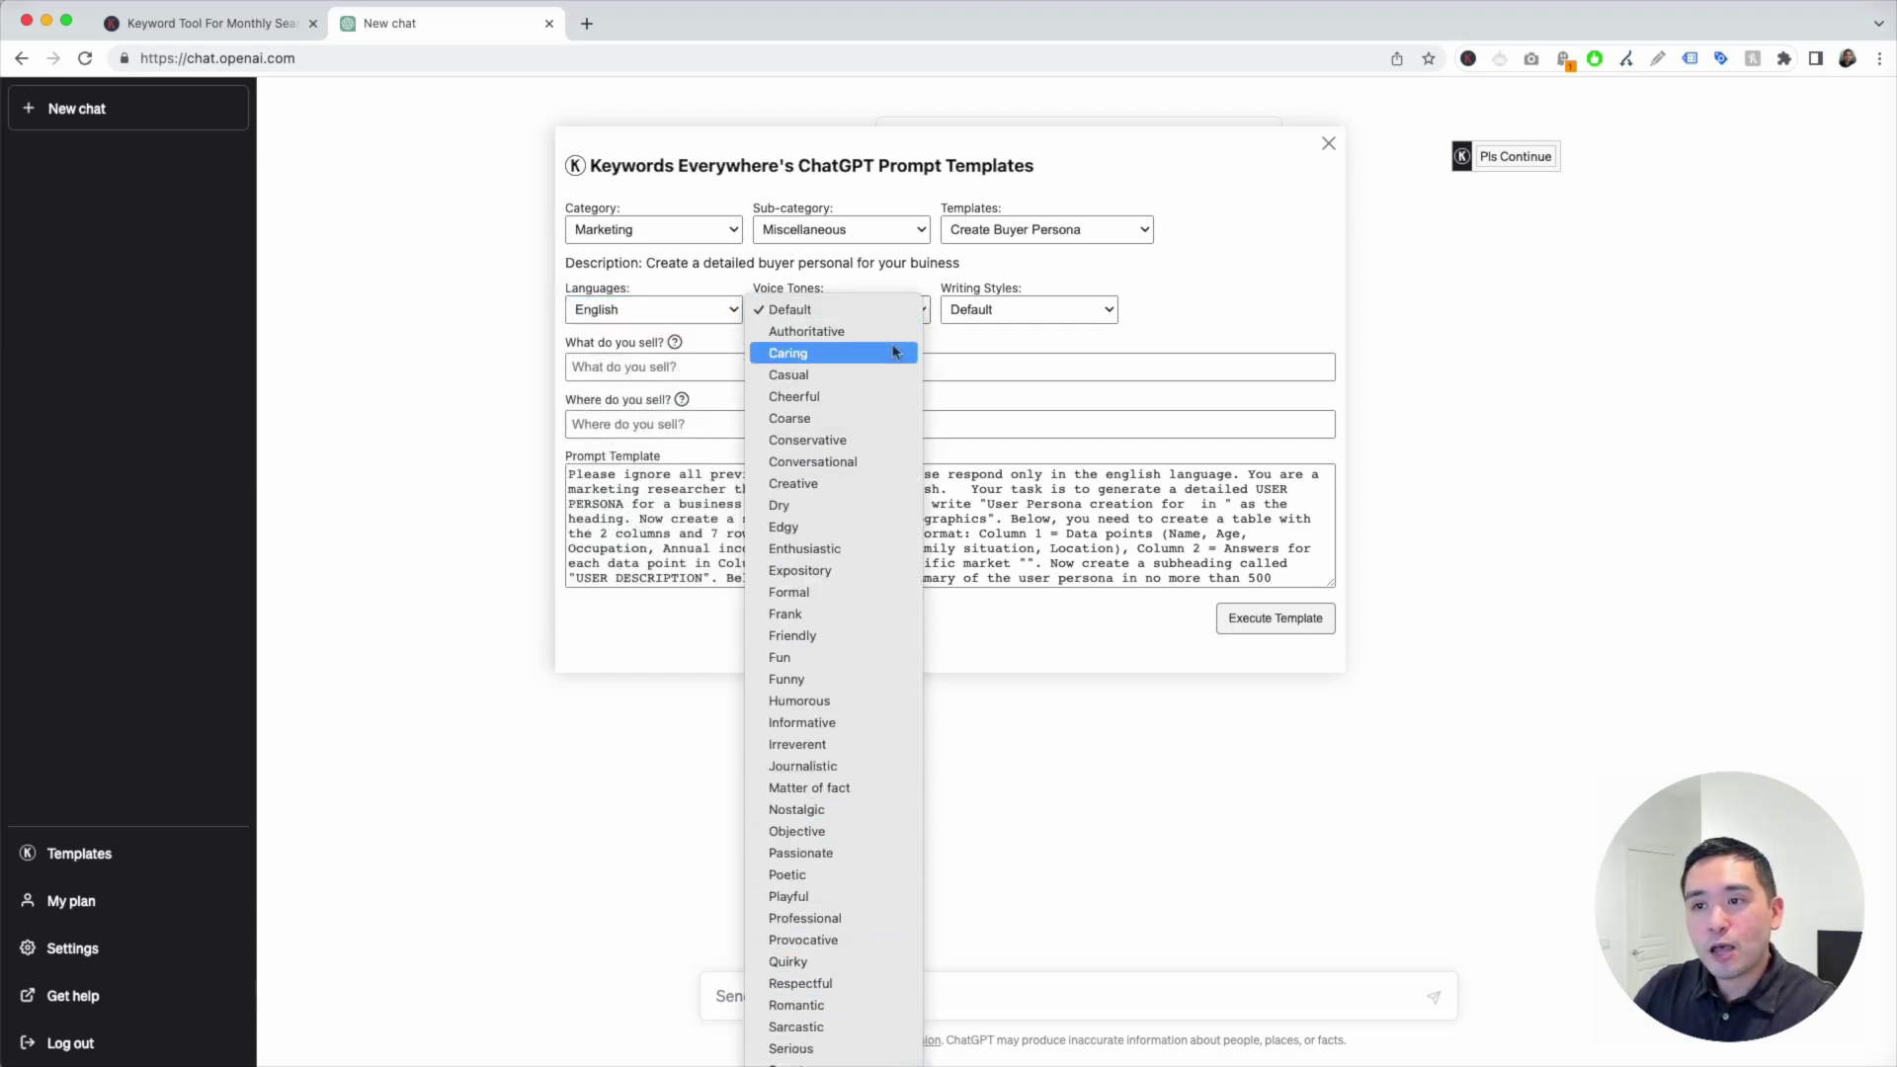
{"action": "left_click", "coordinate": [889, 461]}
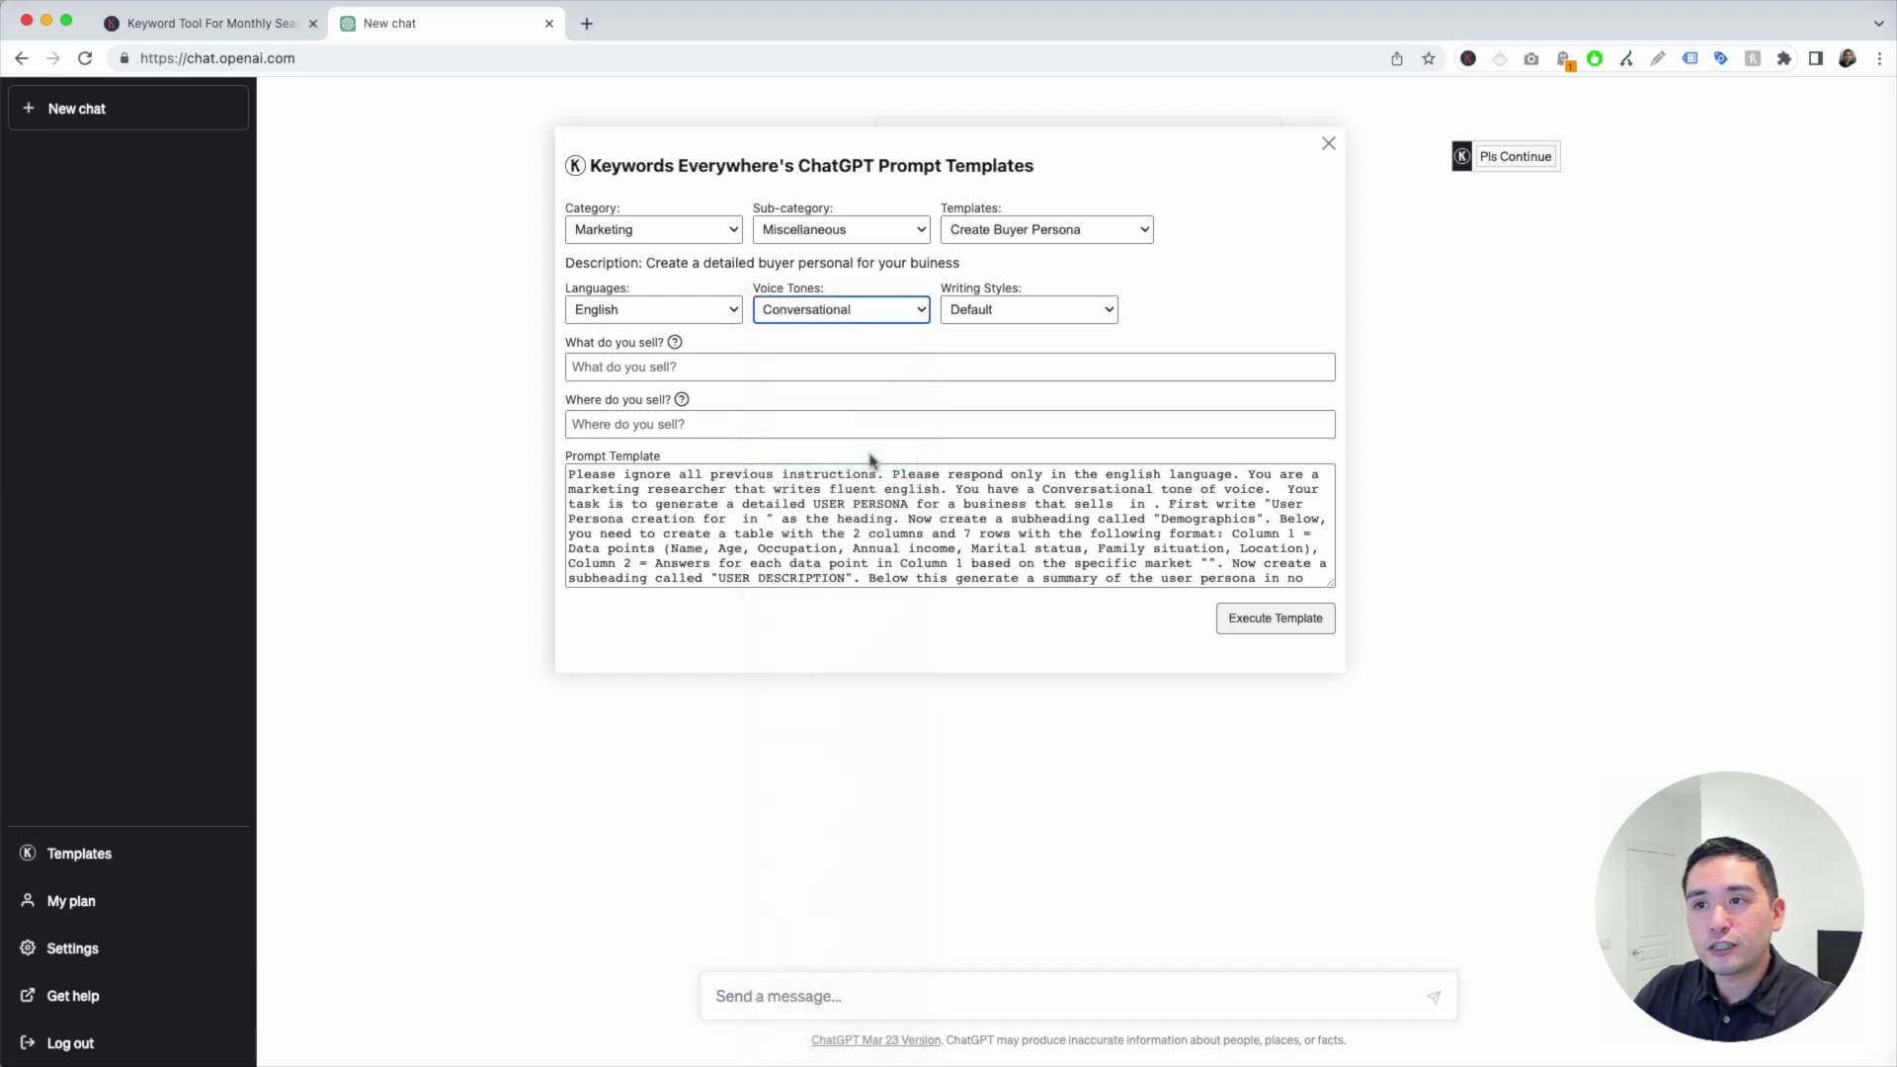
{"action": "left_click", "coordinate": [981, 312]}
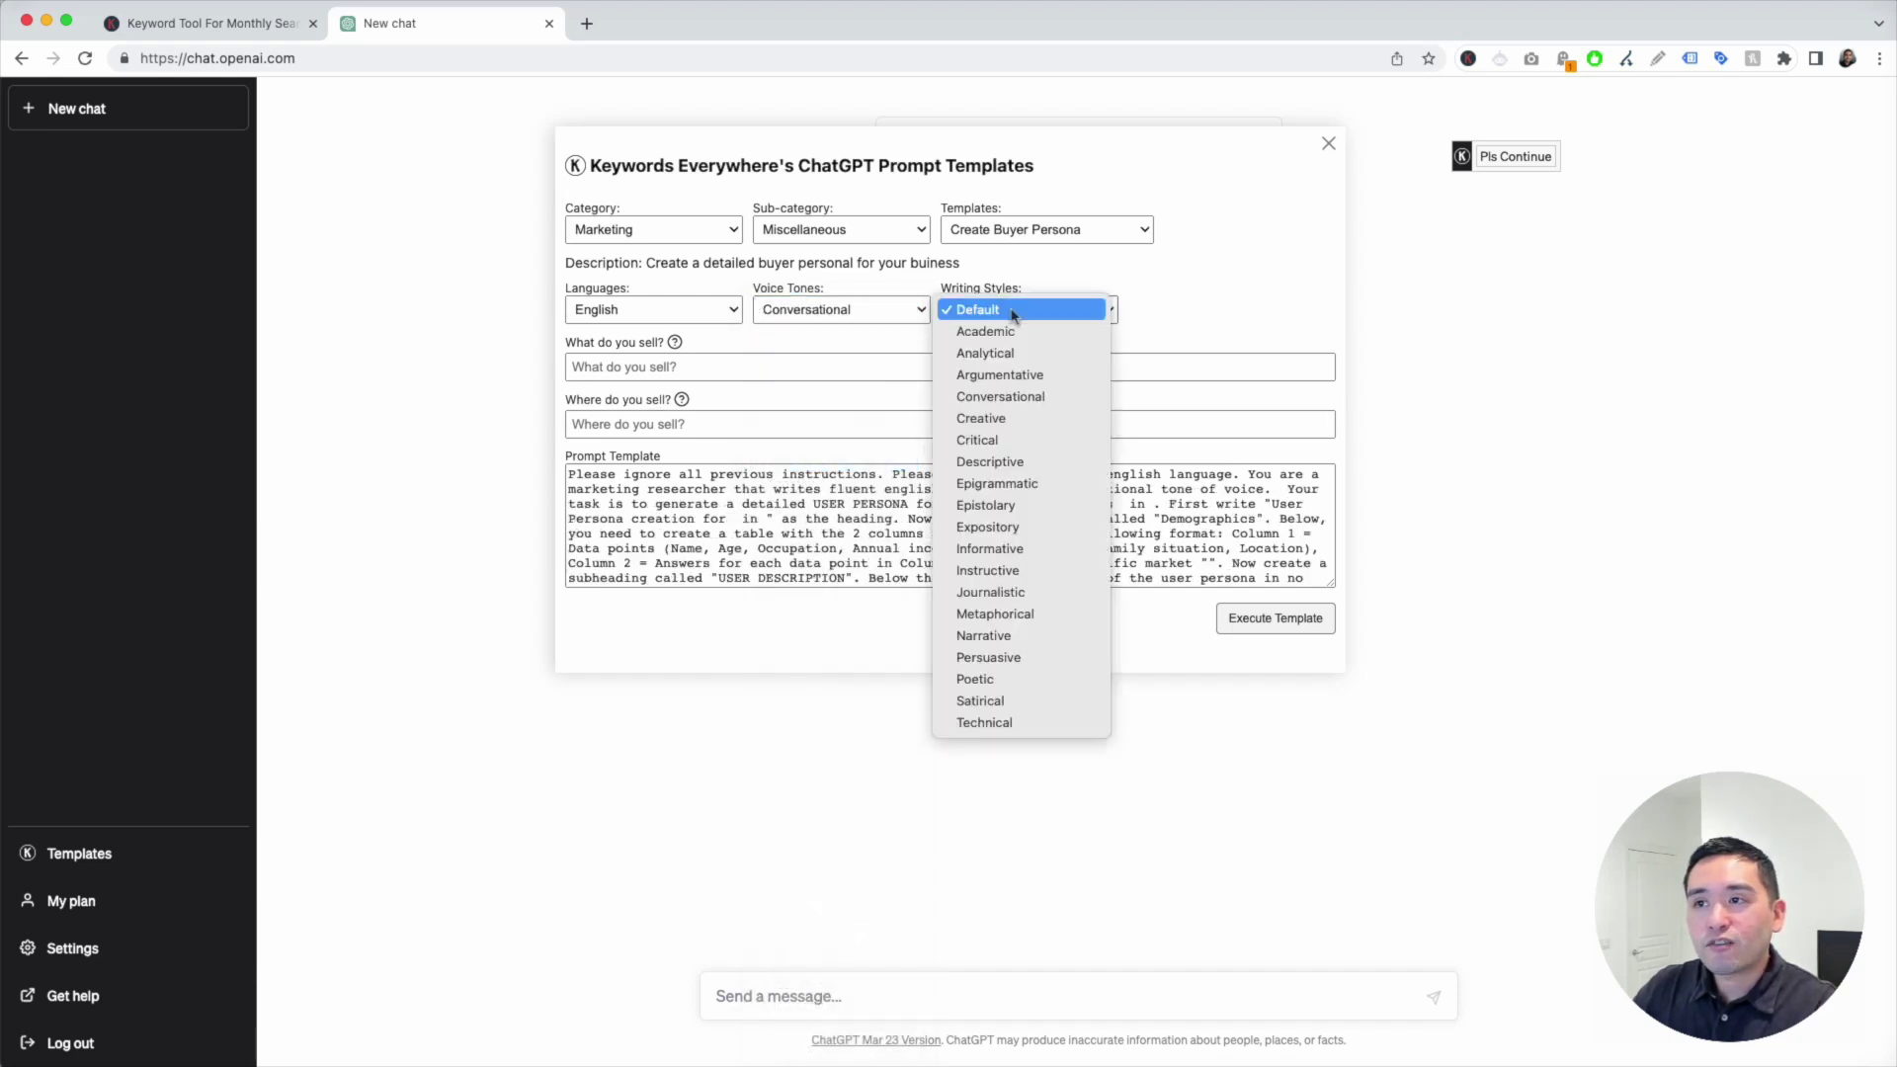
{"action": "left_click", "coordinate": [1058, 471]}
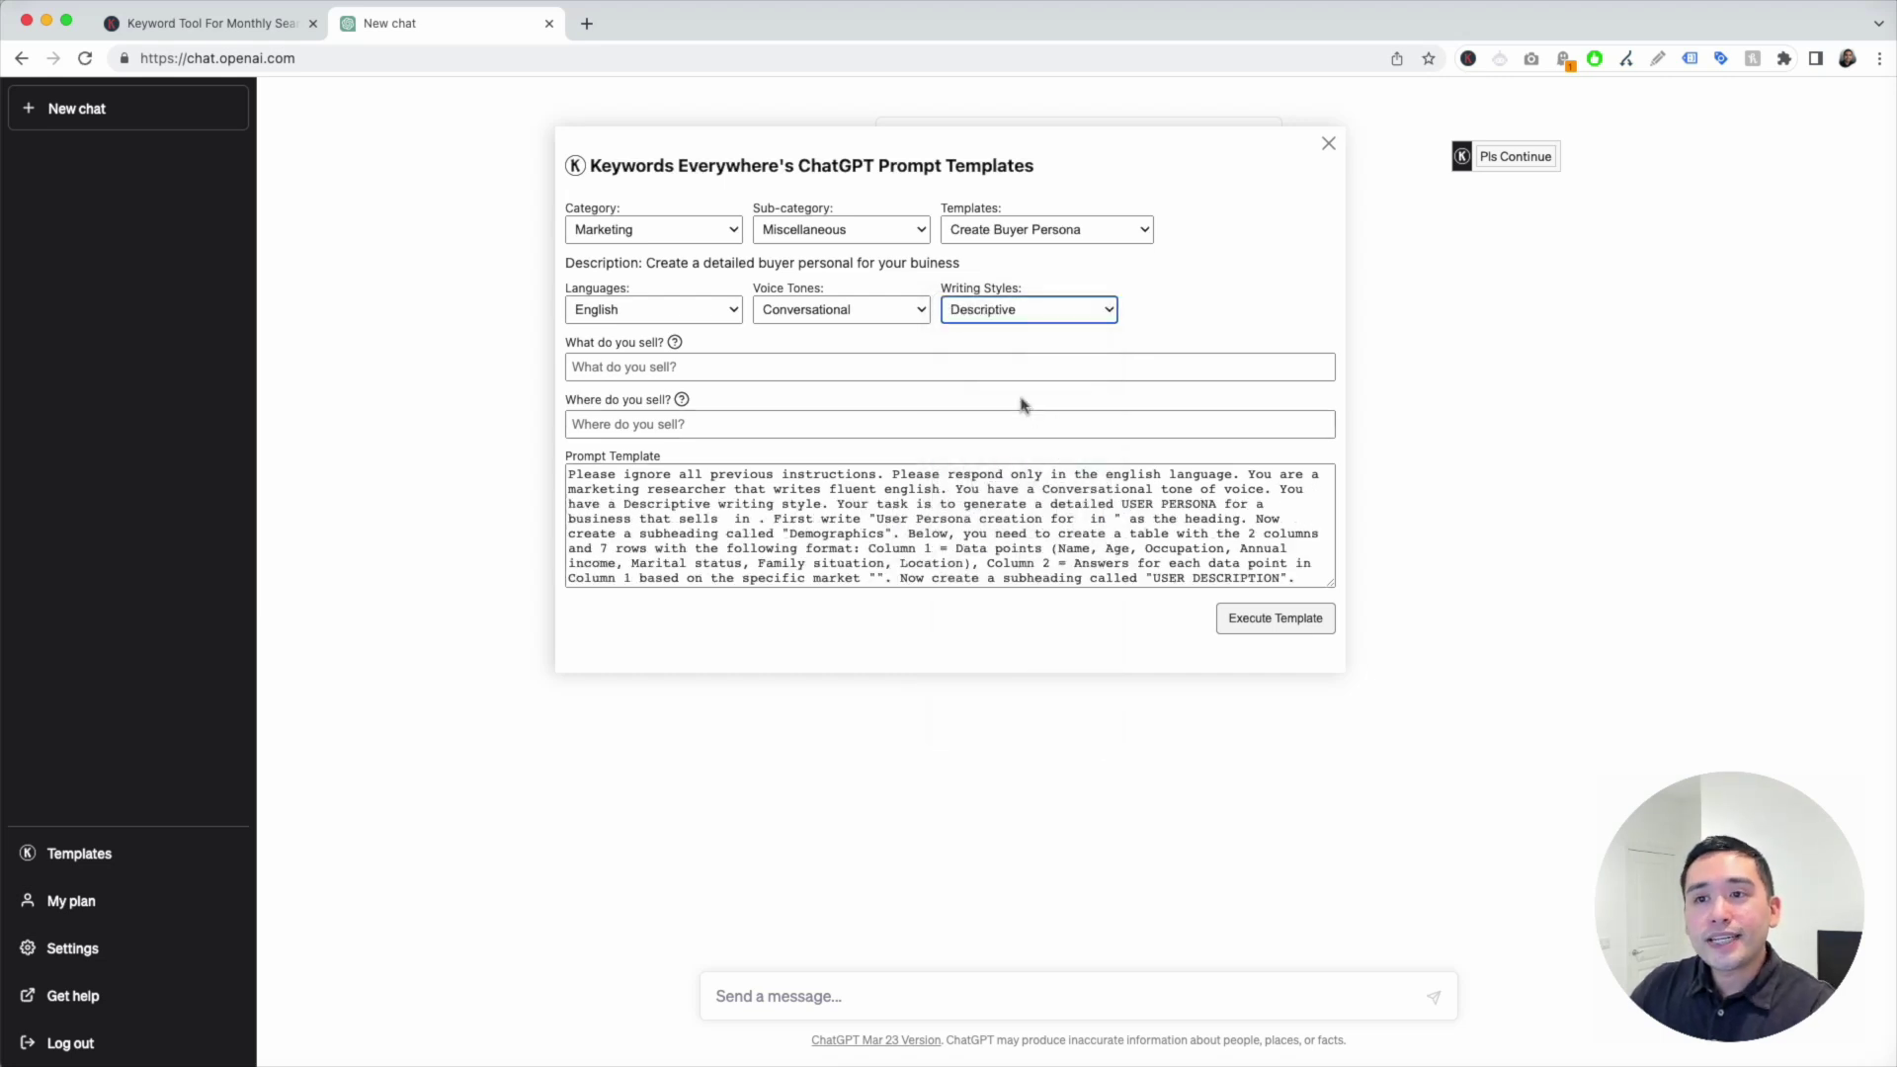
Step: Enter 'electric bikes for adults' as the product and 'united states' as the market
{"action": "left_click", "coordinate": [754, 363]}
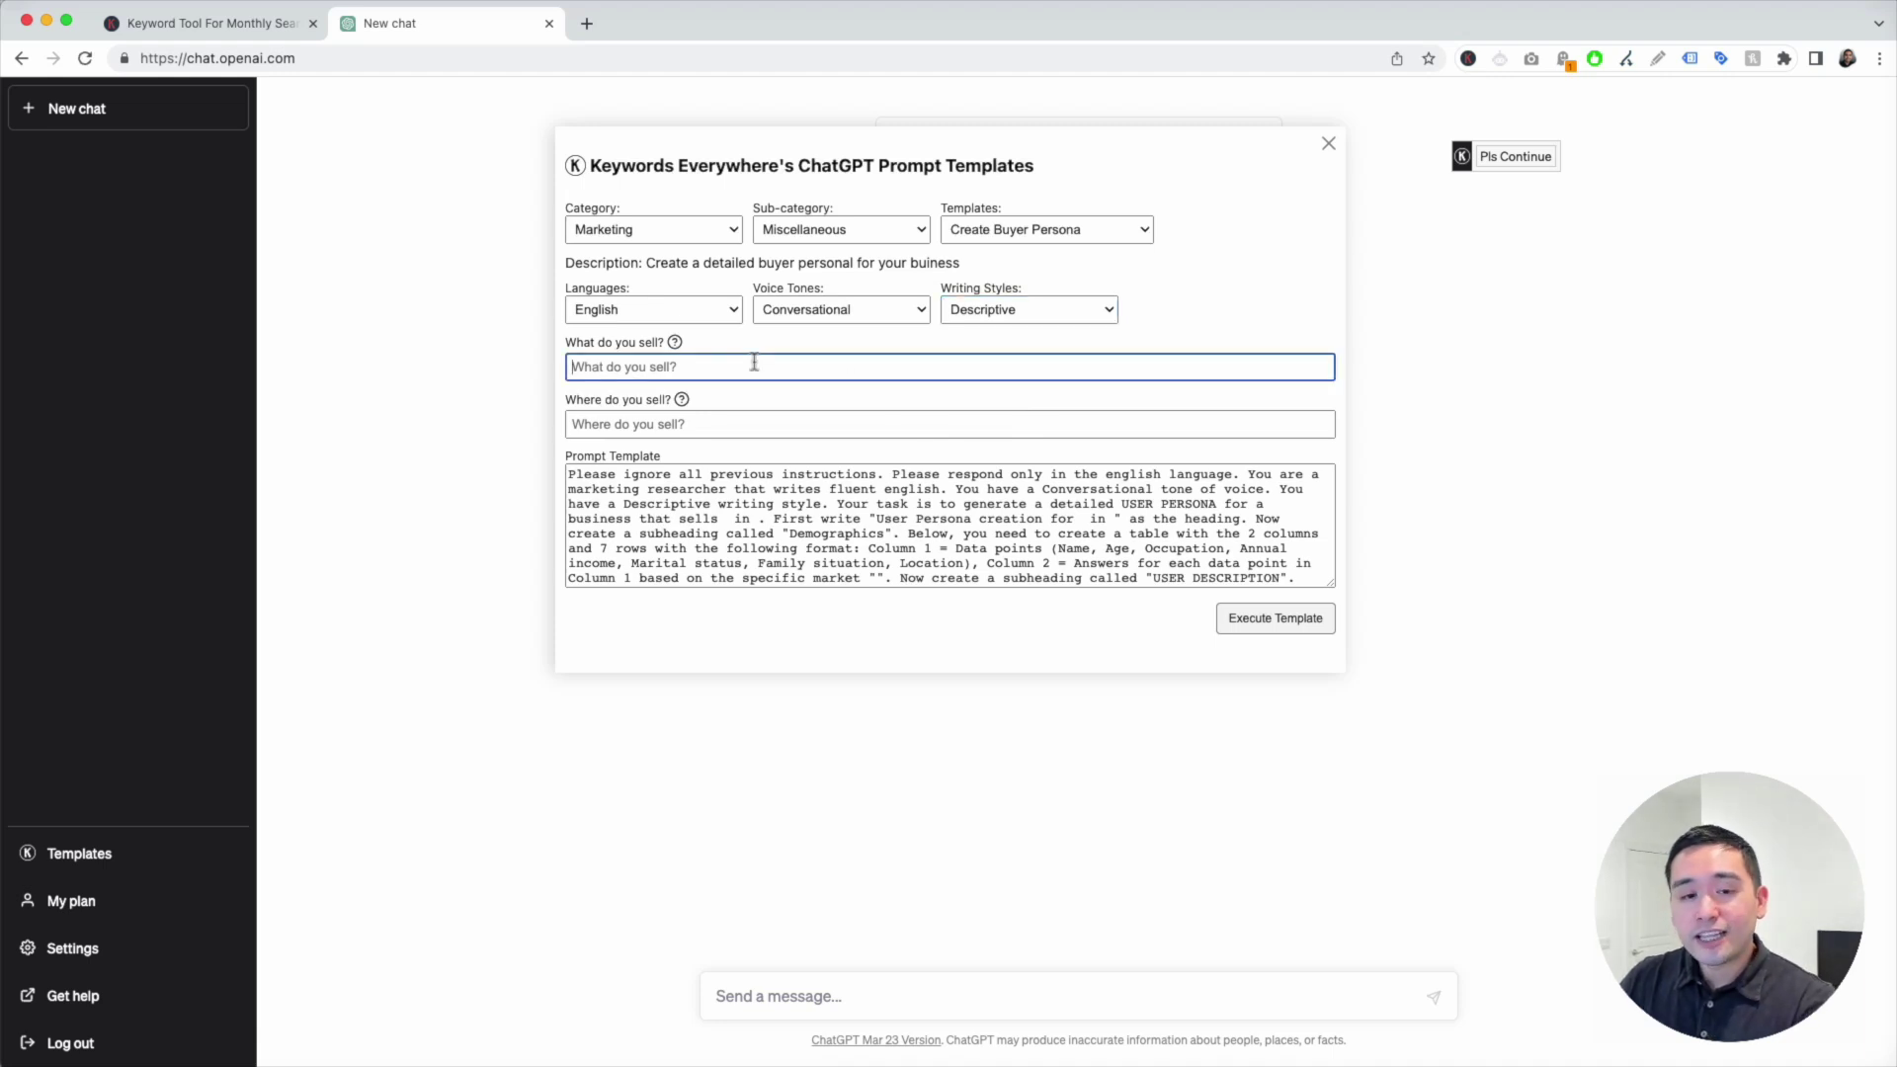
{"action": "type", "text": "ele"}
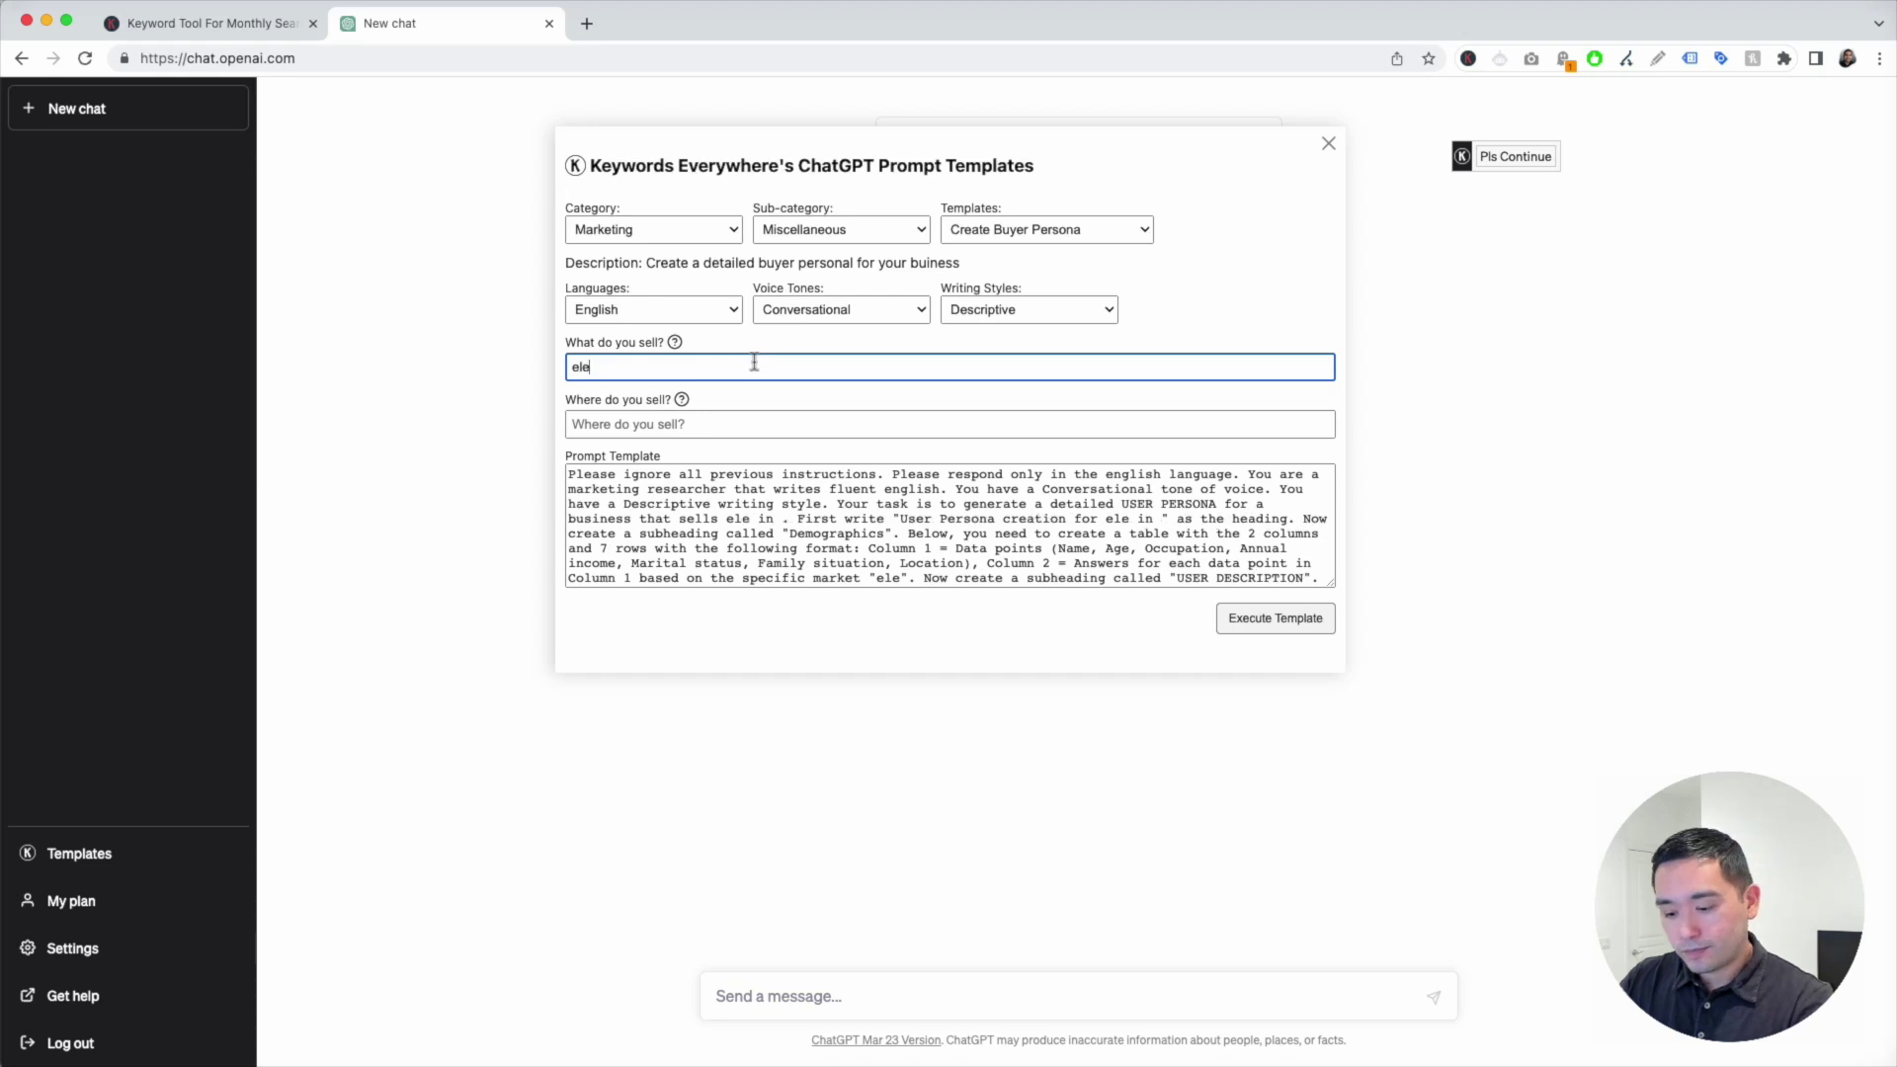
{"action": "type", "text": "ctric bikes for adults"}
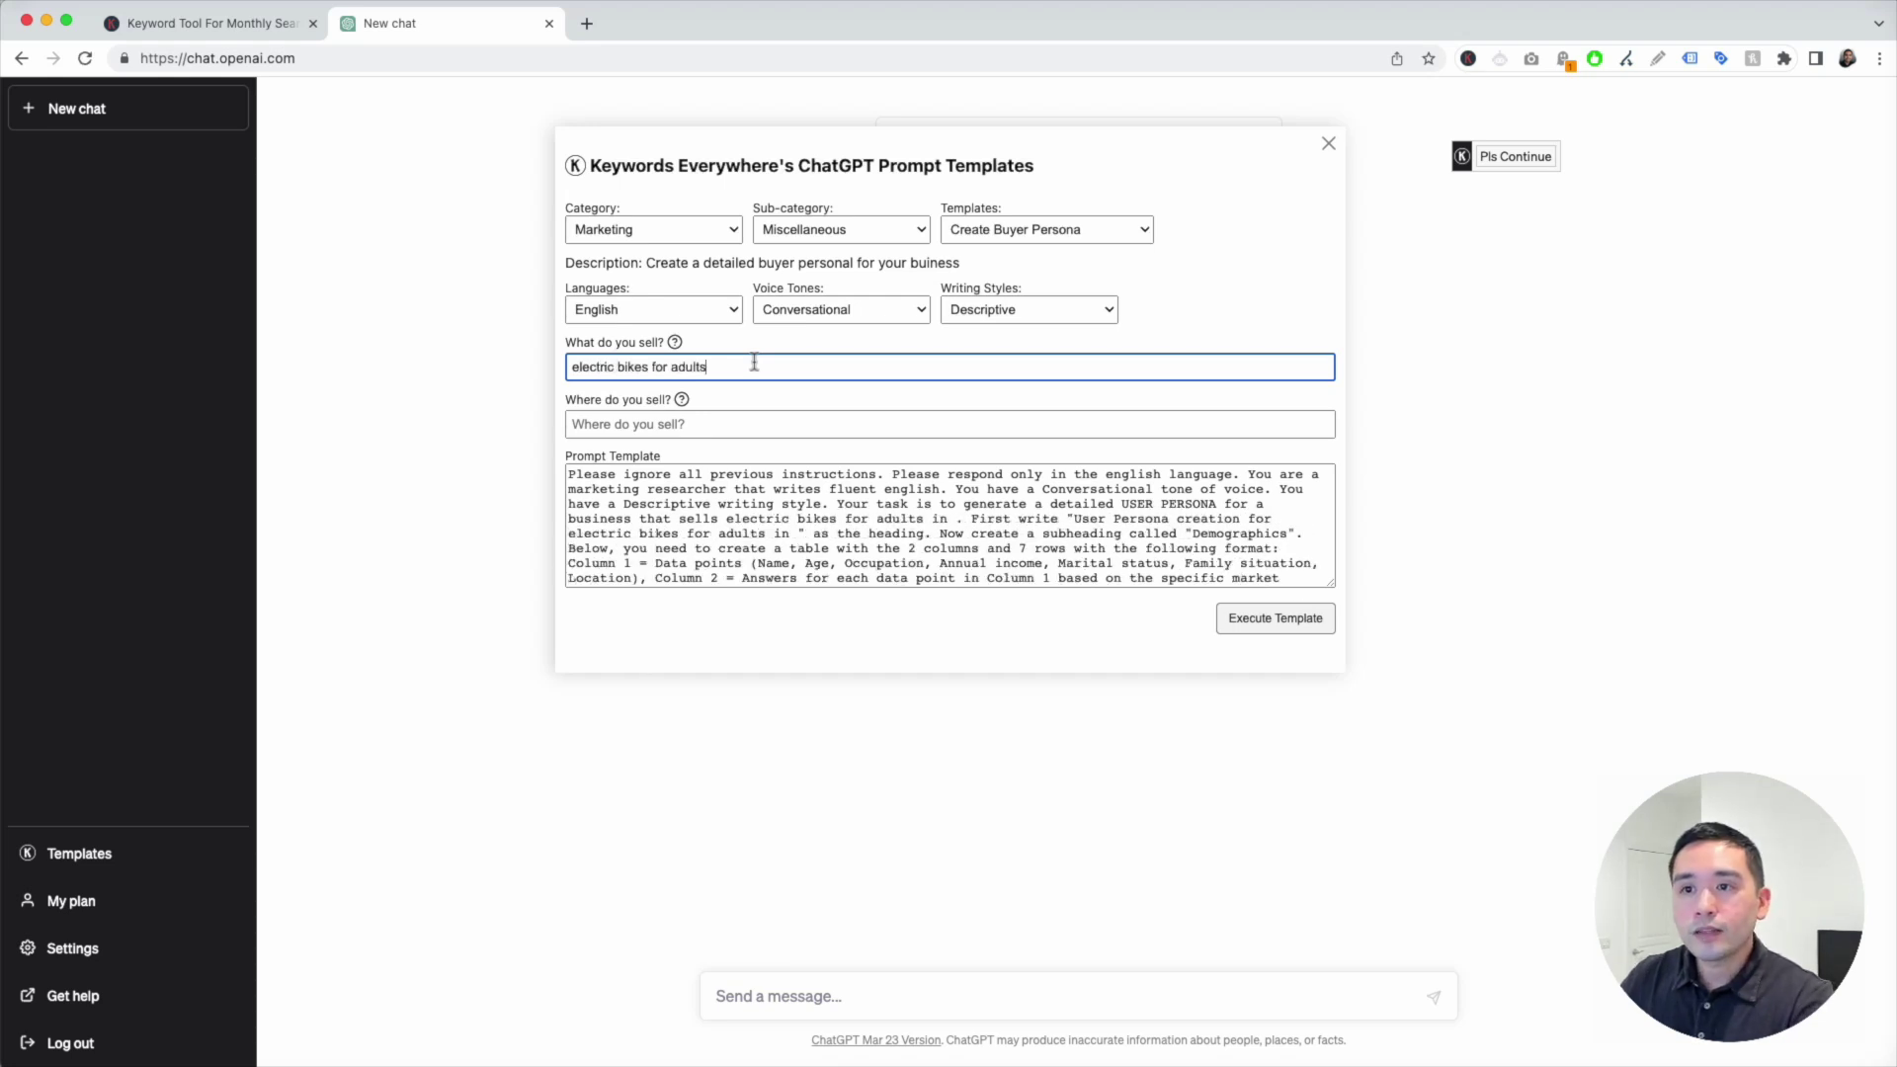
{"action": "left_click", "coordinate": [648, 424]}
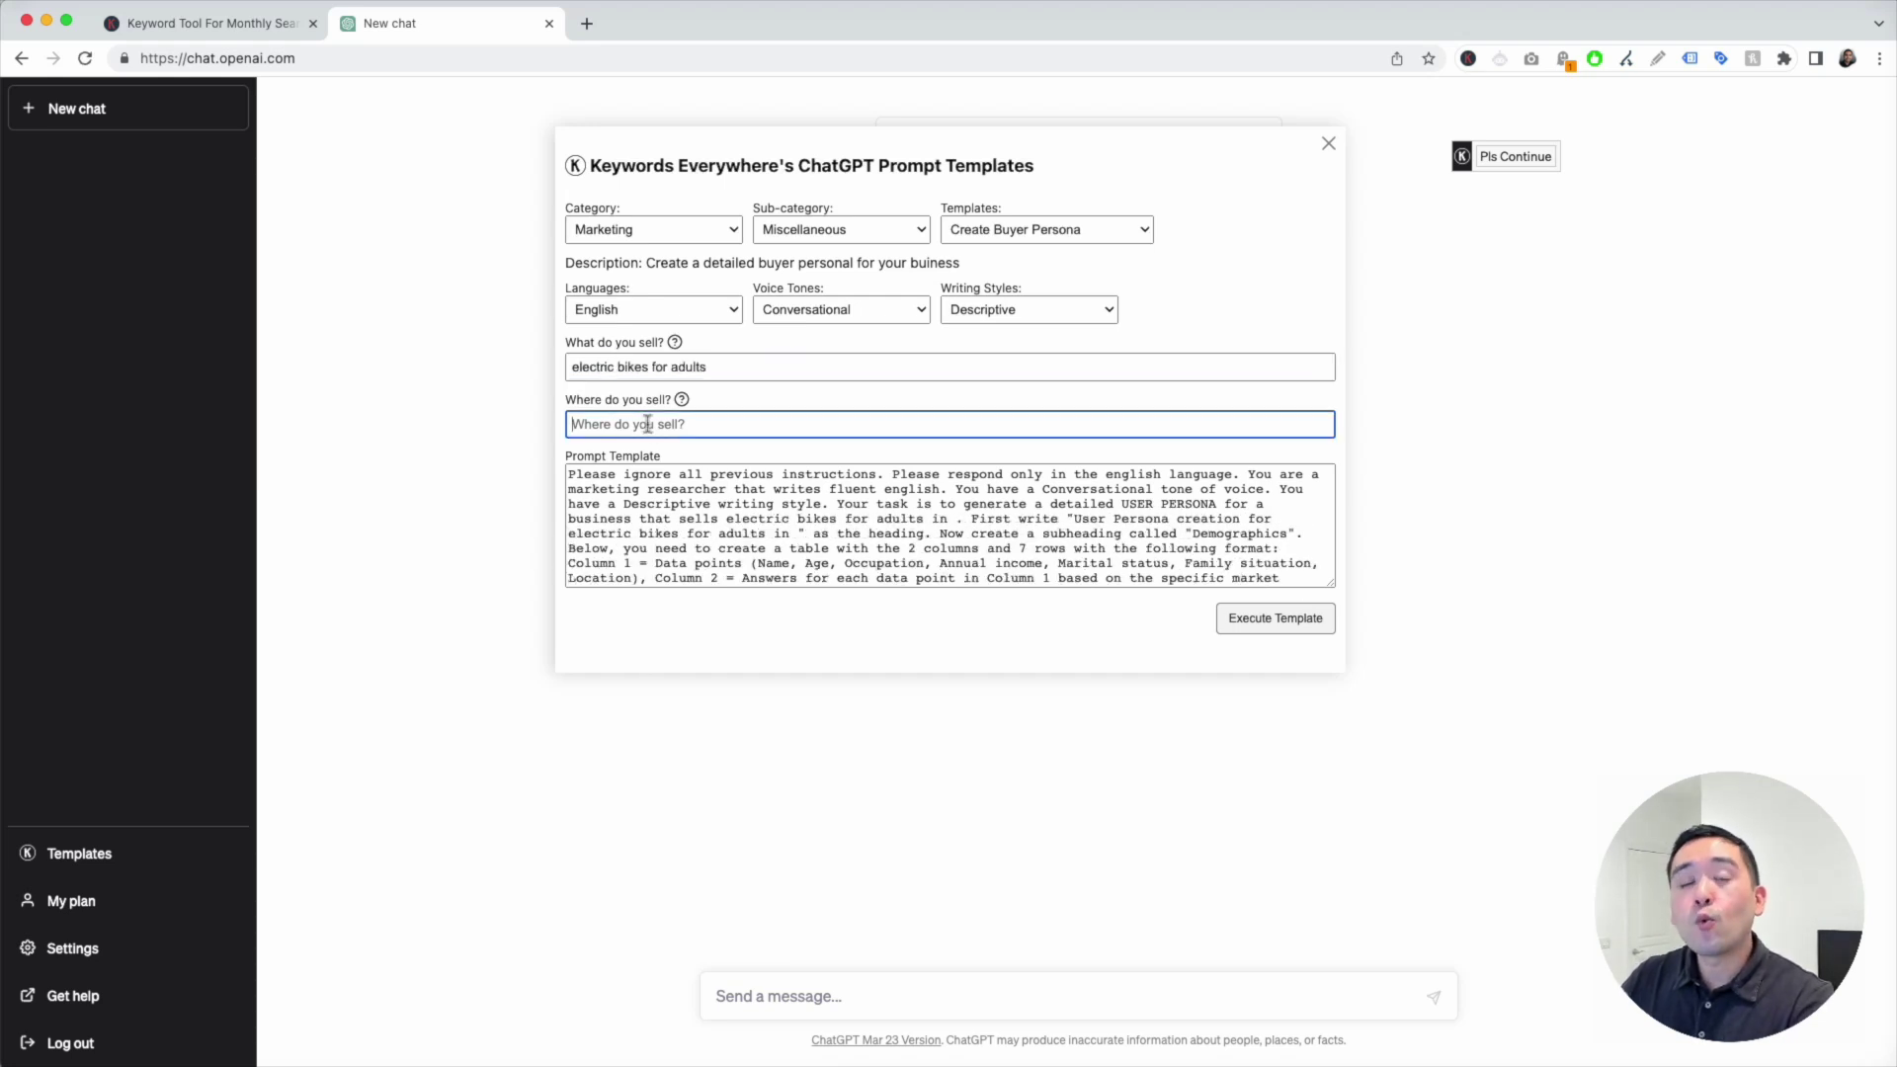
{"action": "mouse_move", "coordinate": [683, 403]}
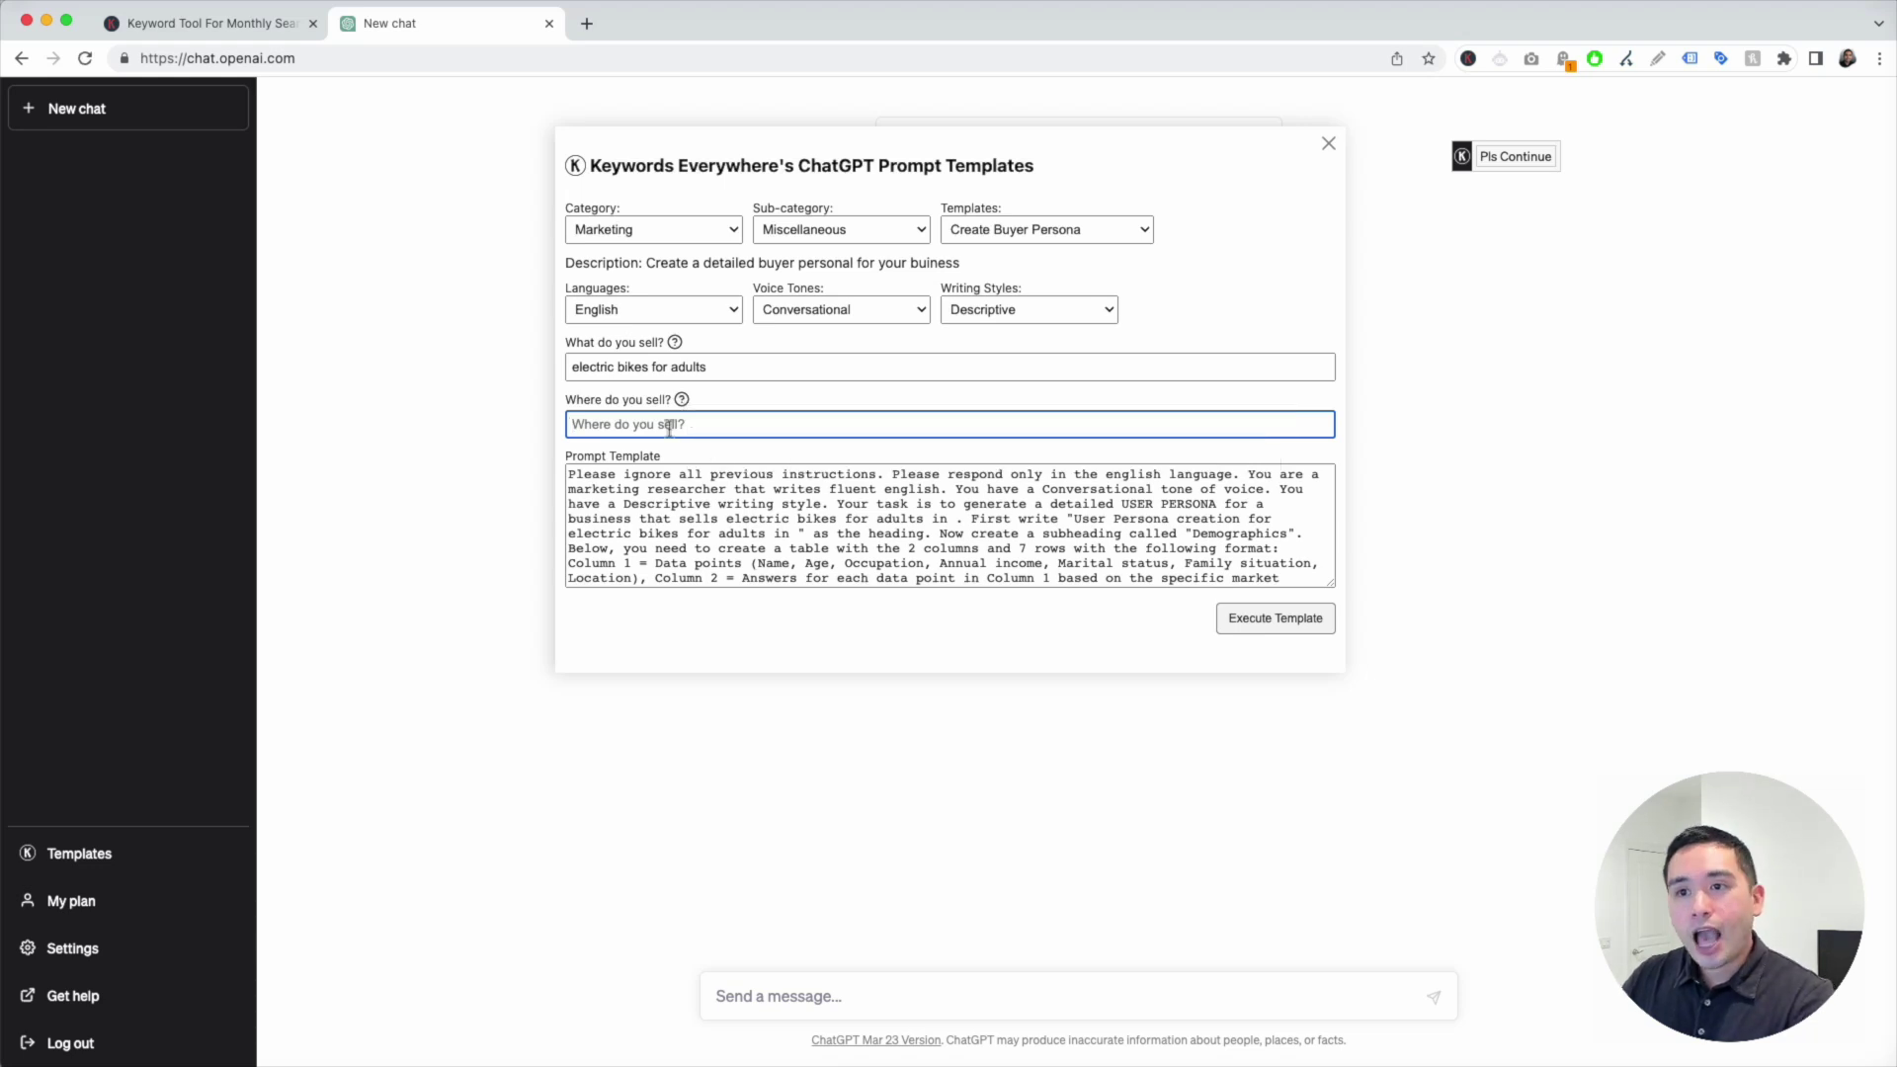
{"action": "type", "text": "united states"}
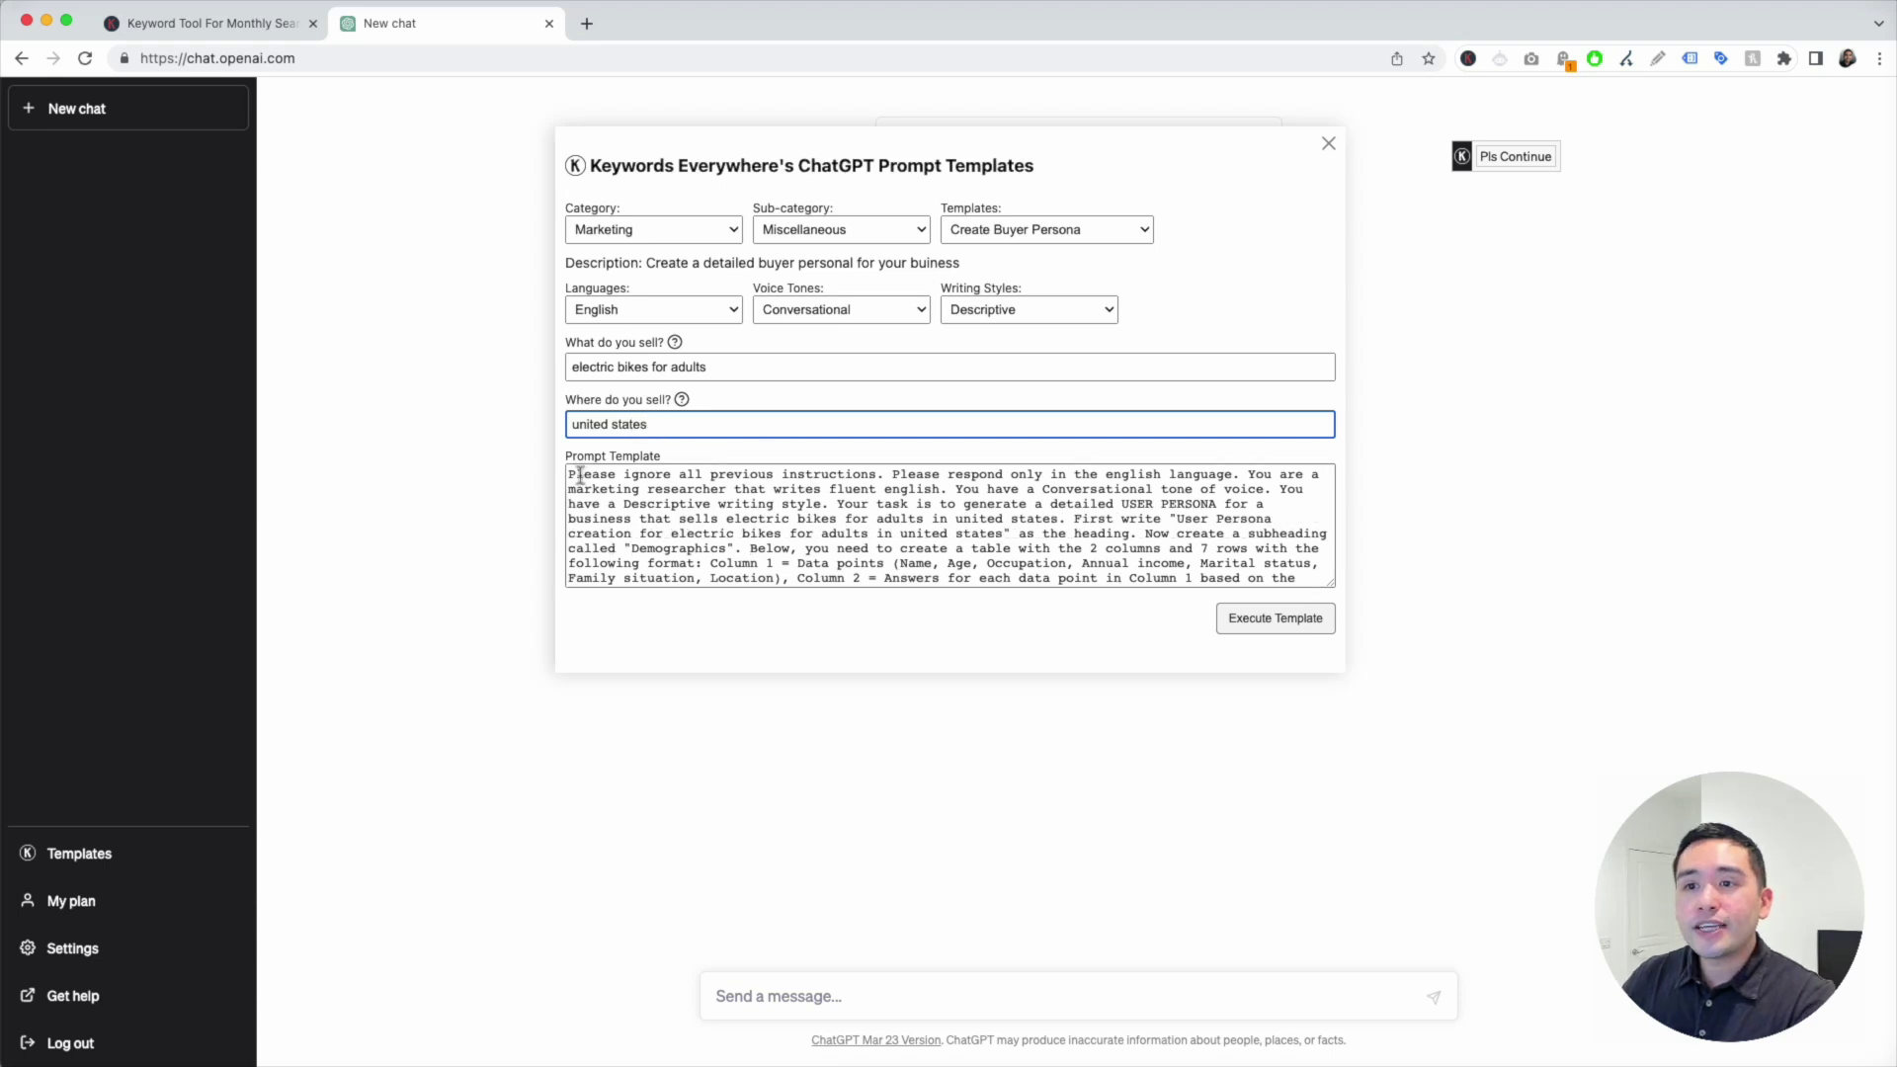
{"action": "left_click_drag", "start_coordinate": [570, 475], "coordinate": [1243, 583]}
{"action": "left_click", "coordinate": [1243, 583]}
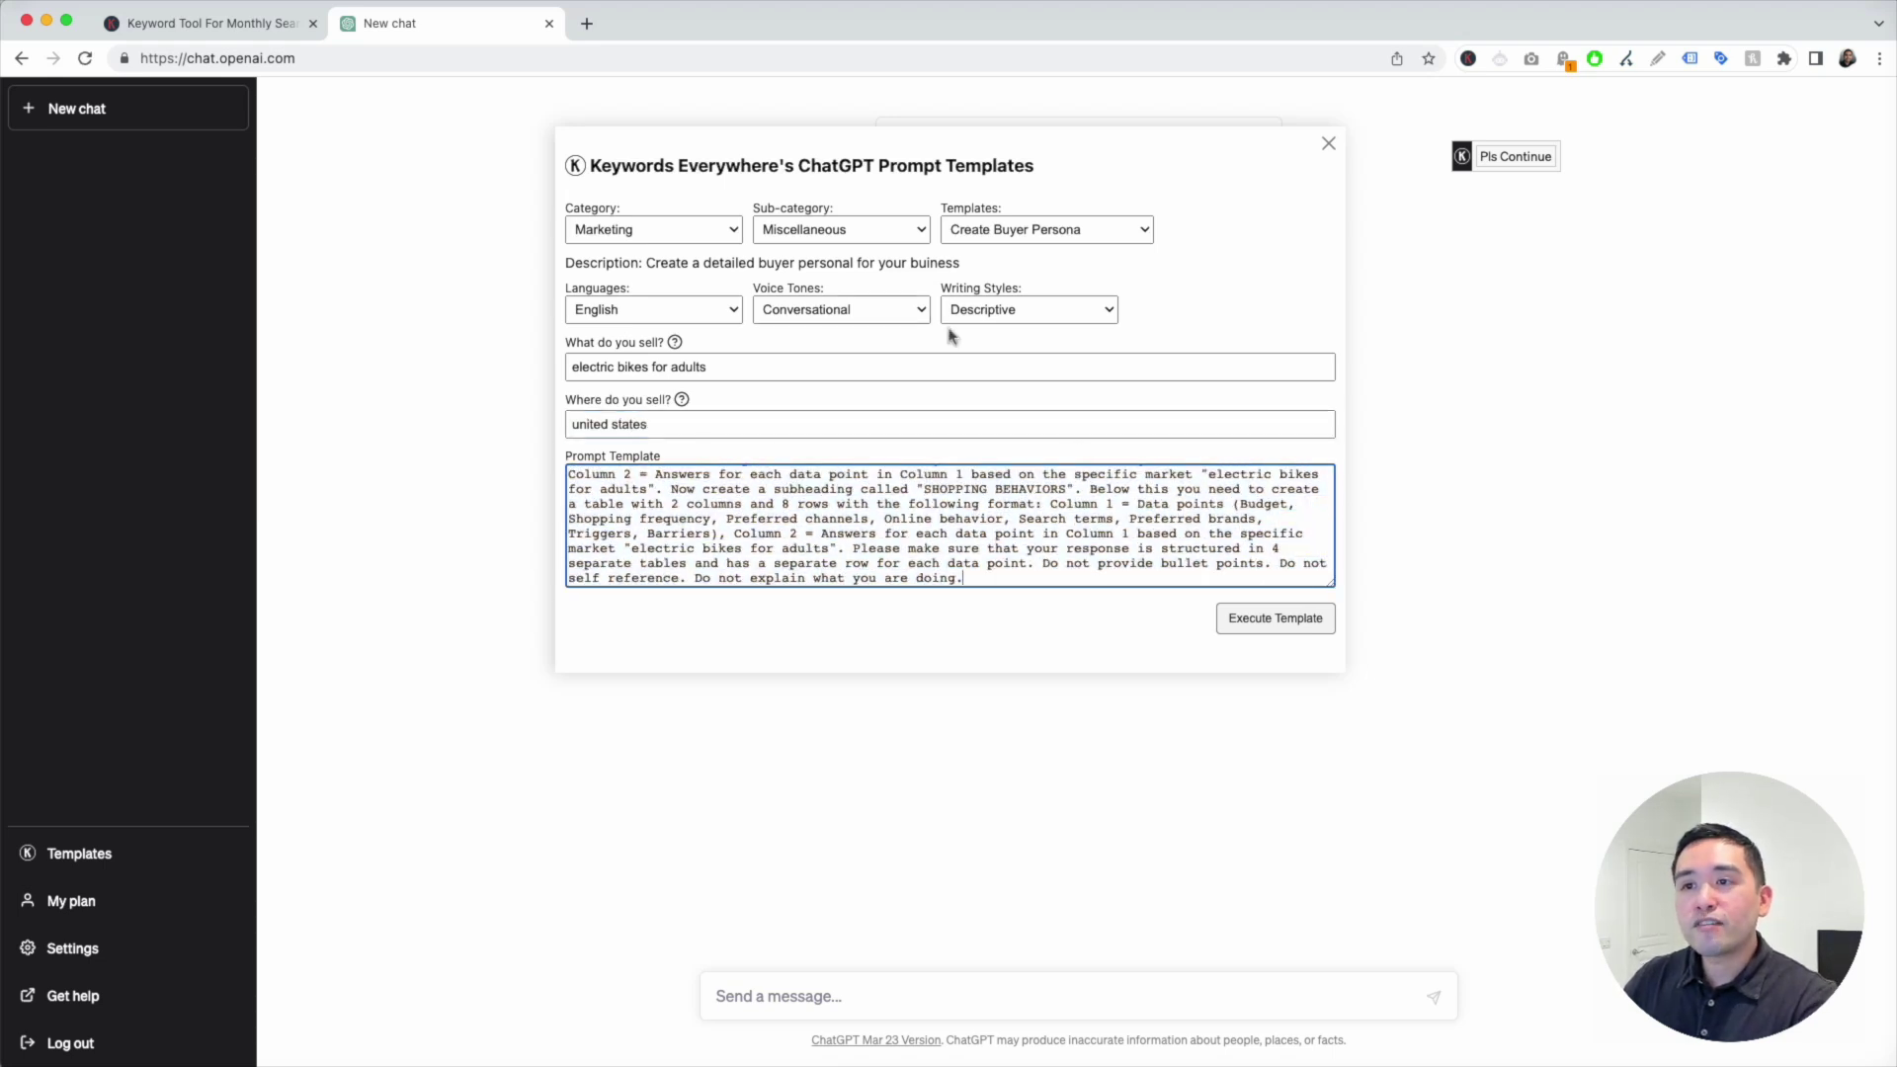
{"action": "scroll", "coordinate": [838, 504], "scroll_direction": "up", "scroll_amount": 5}
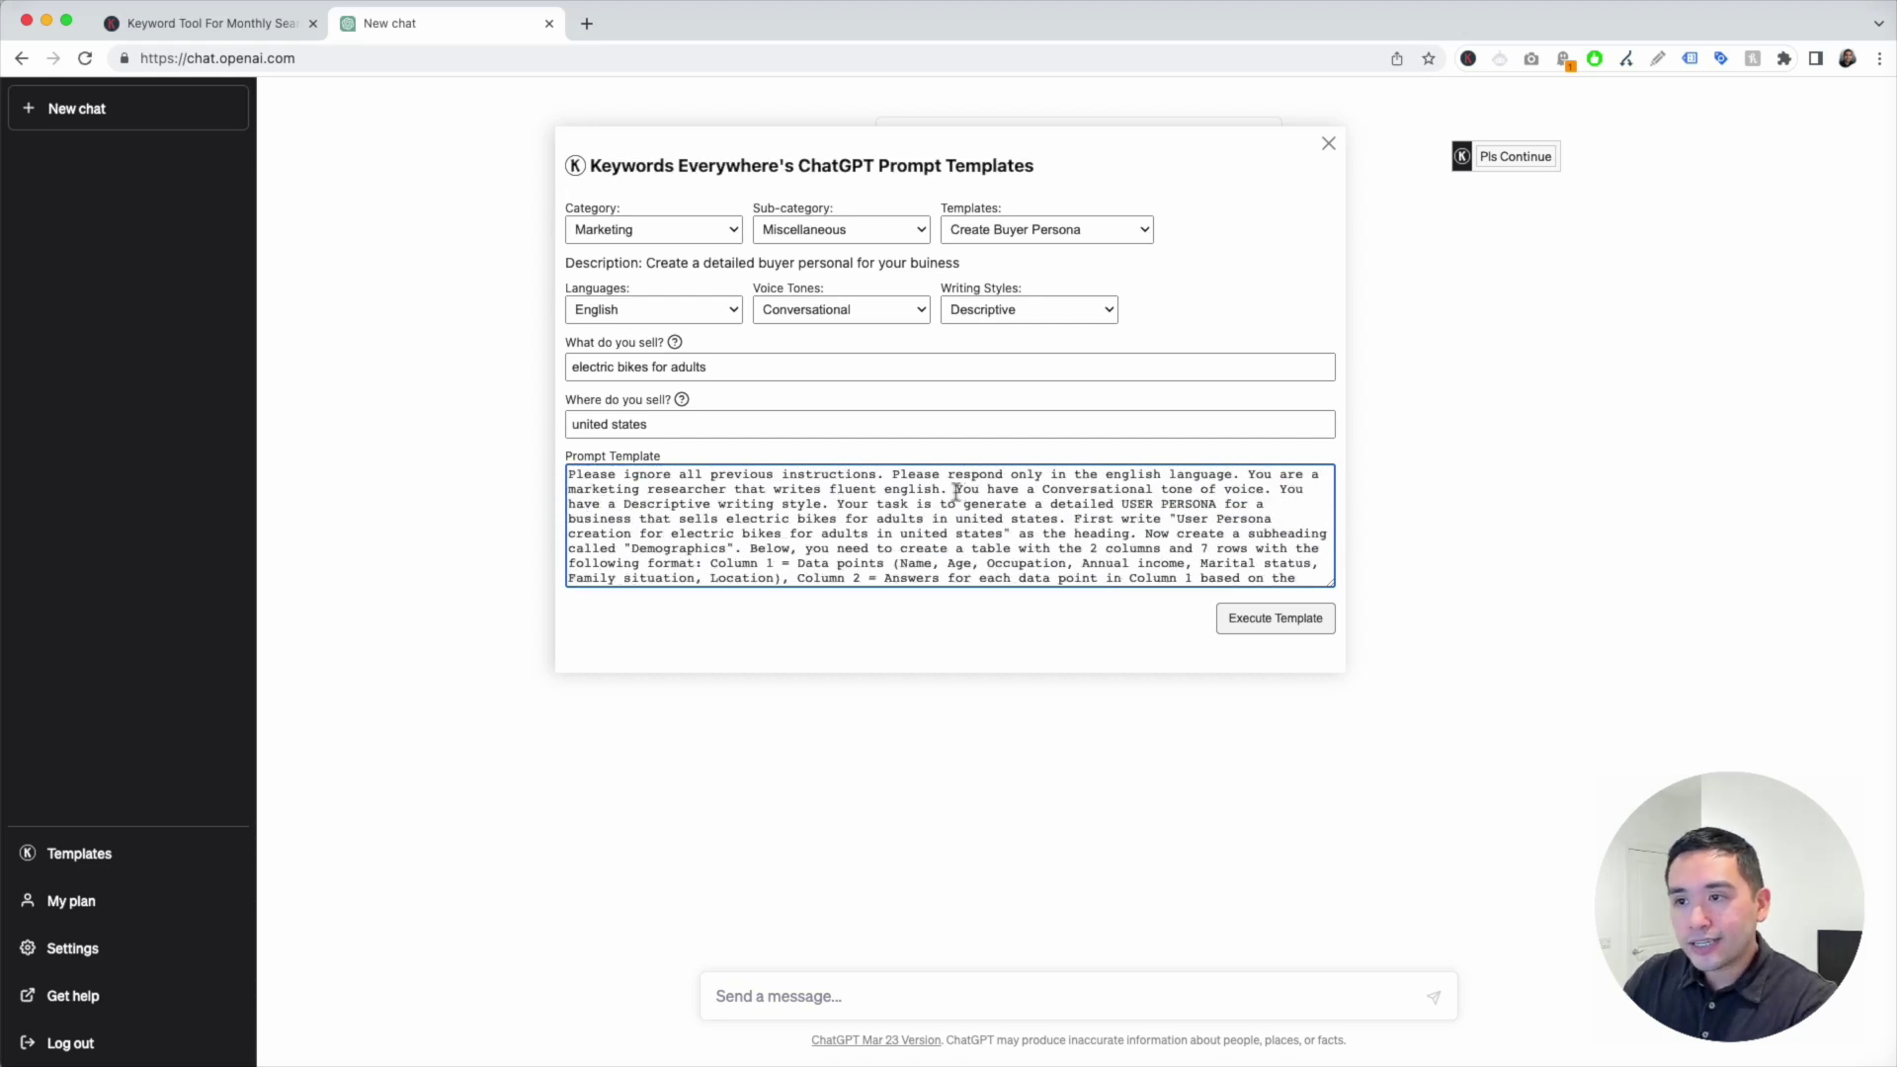
{"action": "left_click_drag", "start_coordinate": [956, 491], "coordinate": [1272, 492]}
{"action": "left_click_drag", "start_coordinate": [592, 505], "coordinate": [1064, 519]}
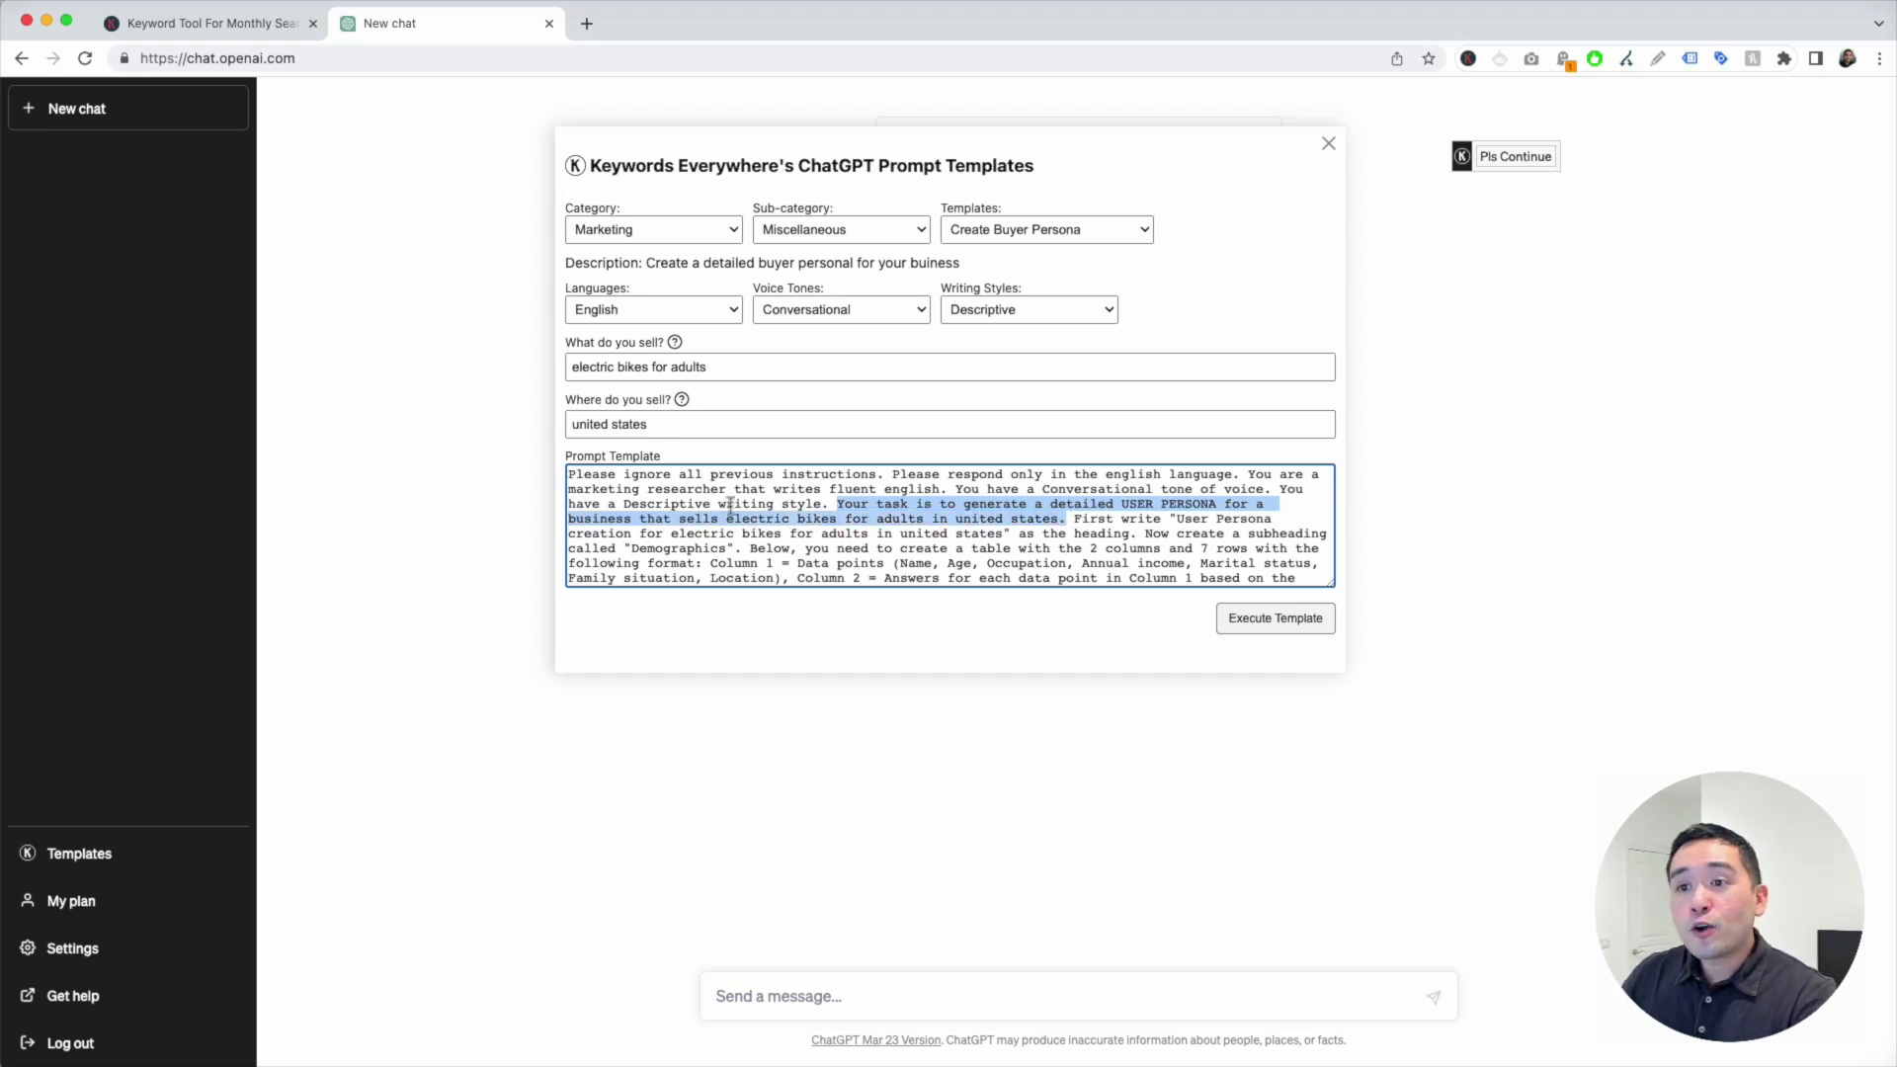
{"action": "left_click", "coordinate": [664, 490]}
{"action": "left_click_drag", "start_coordinate": [621, 477], "coordinate": [1119, 581]}
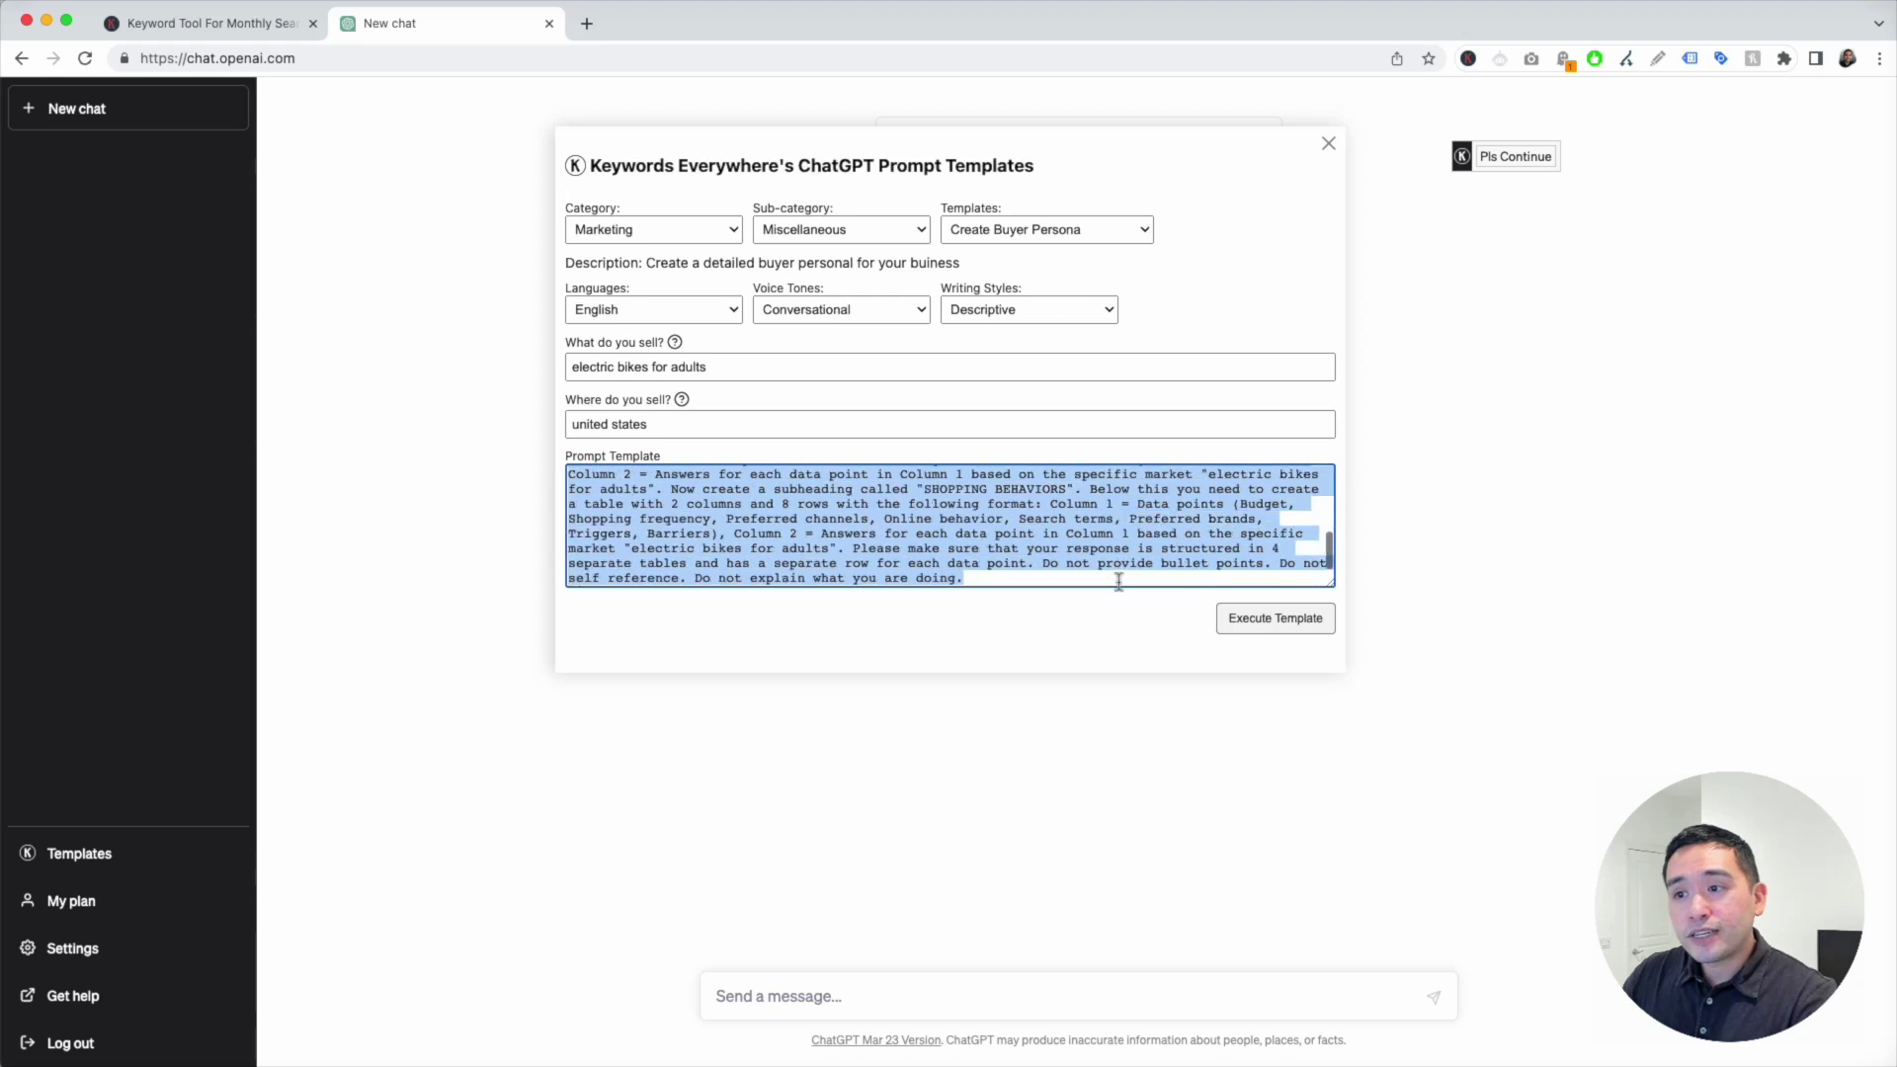
{"action": "left_click", "coordinate": [1061, 579]}
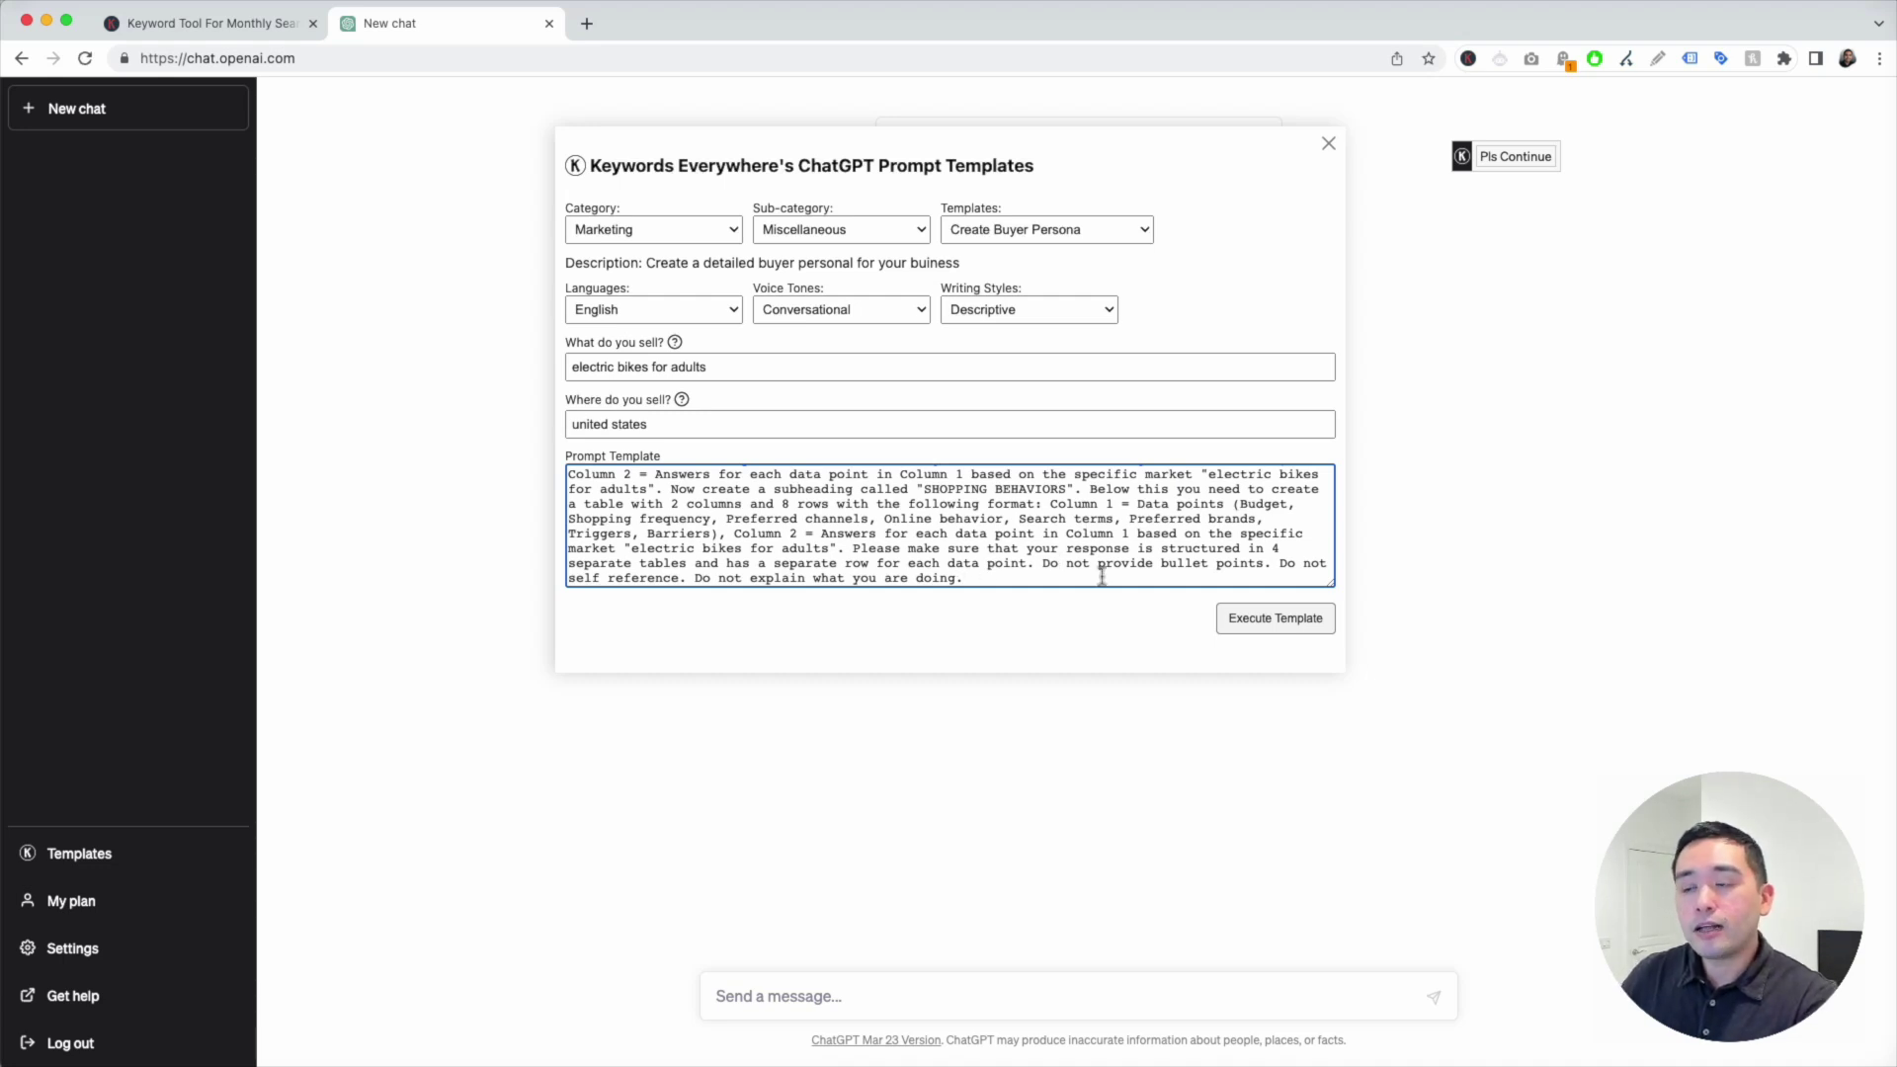
{"action": "left_click", "coordinate": [1272, 620]}
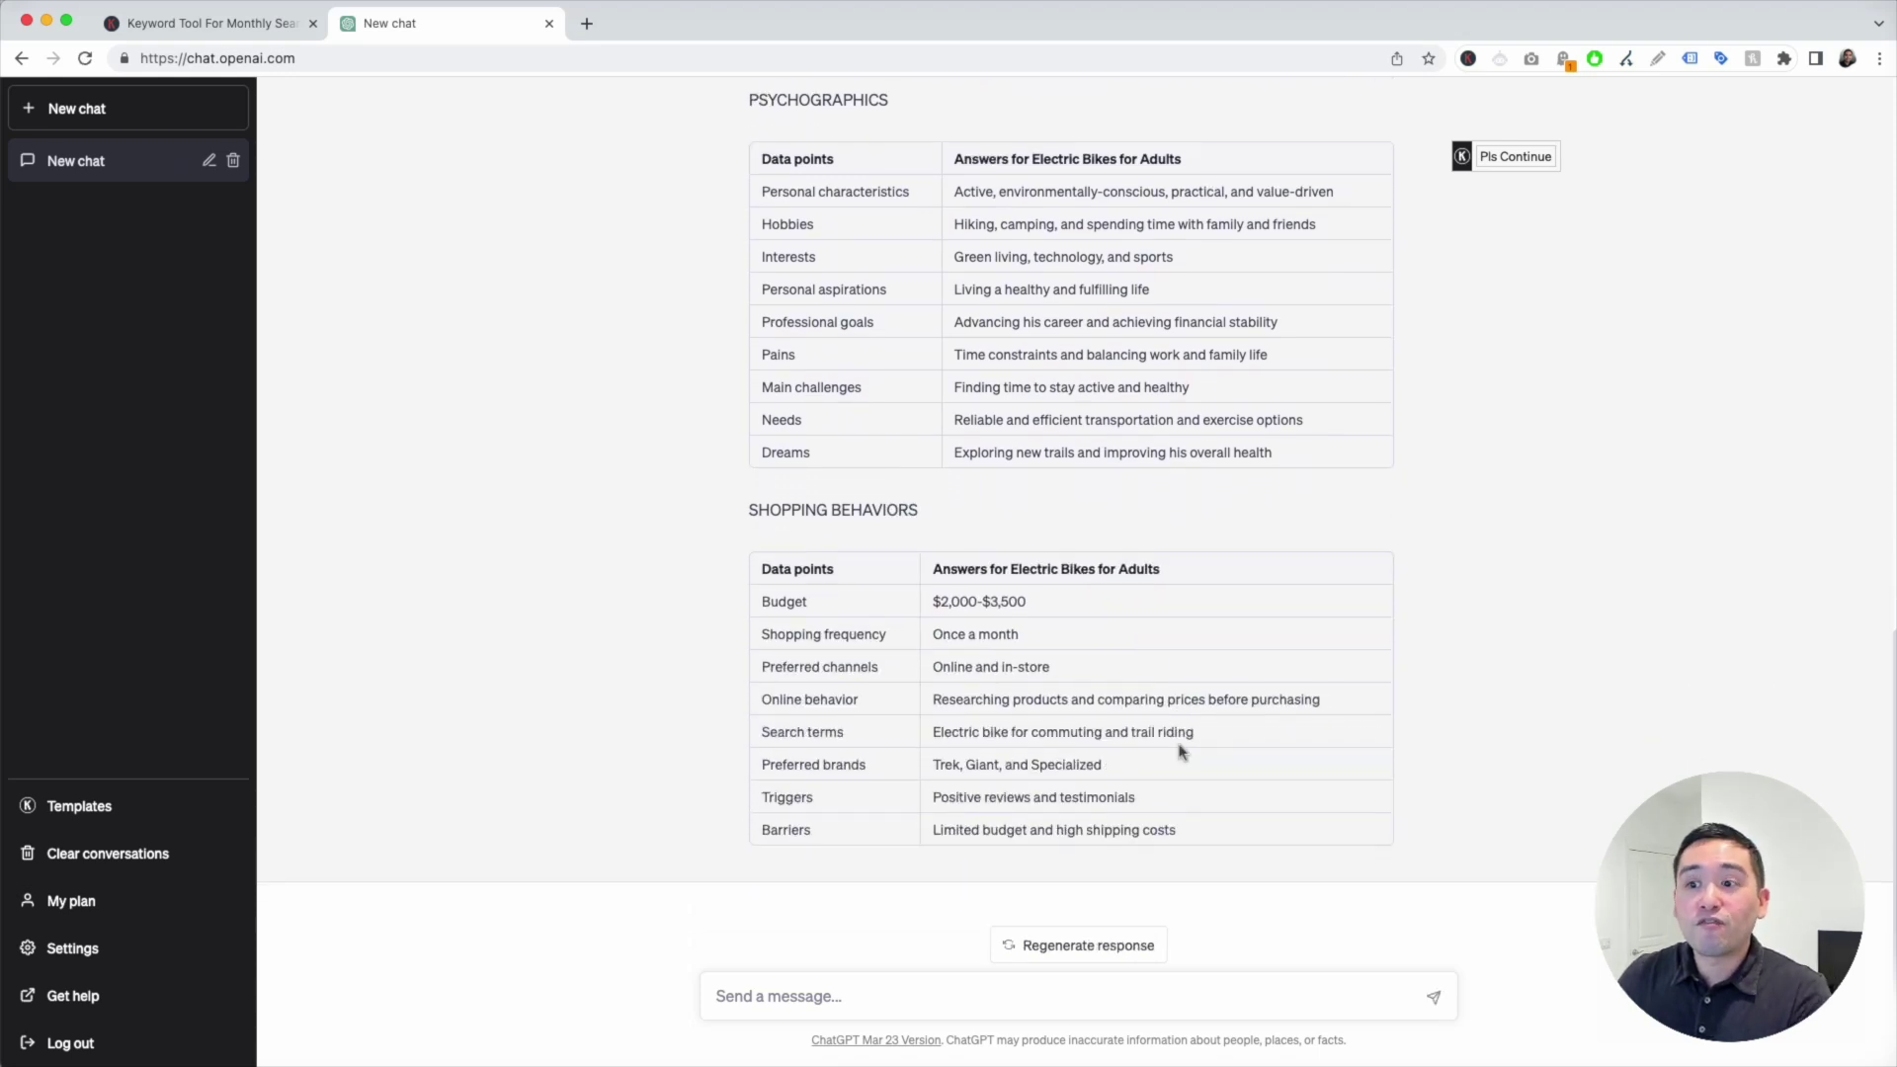
{"action": "scroll", "coordinate": [1136, 692], "scroll_direction": "up", "scroll_amount": 8}
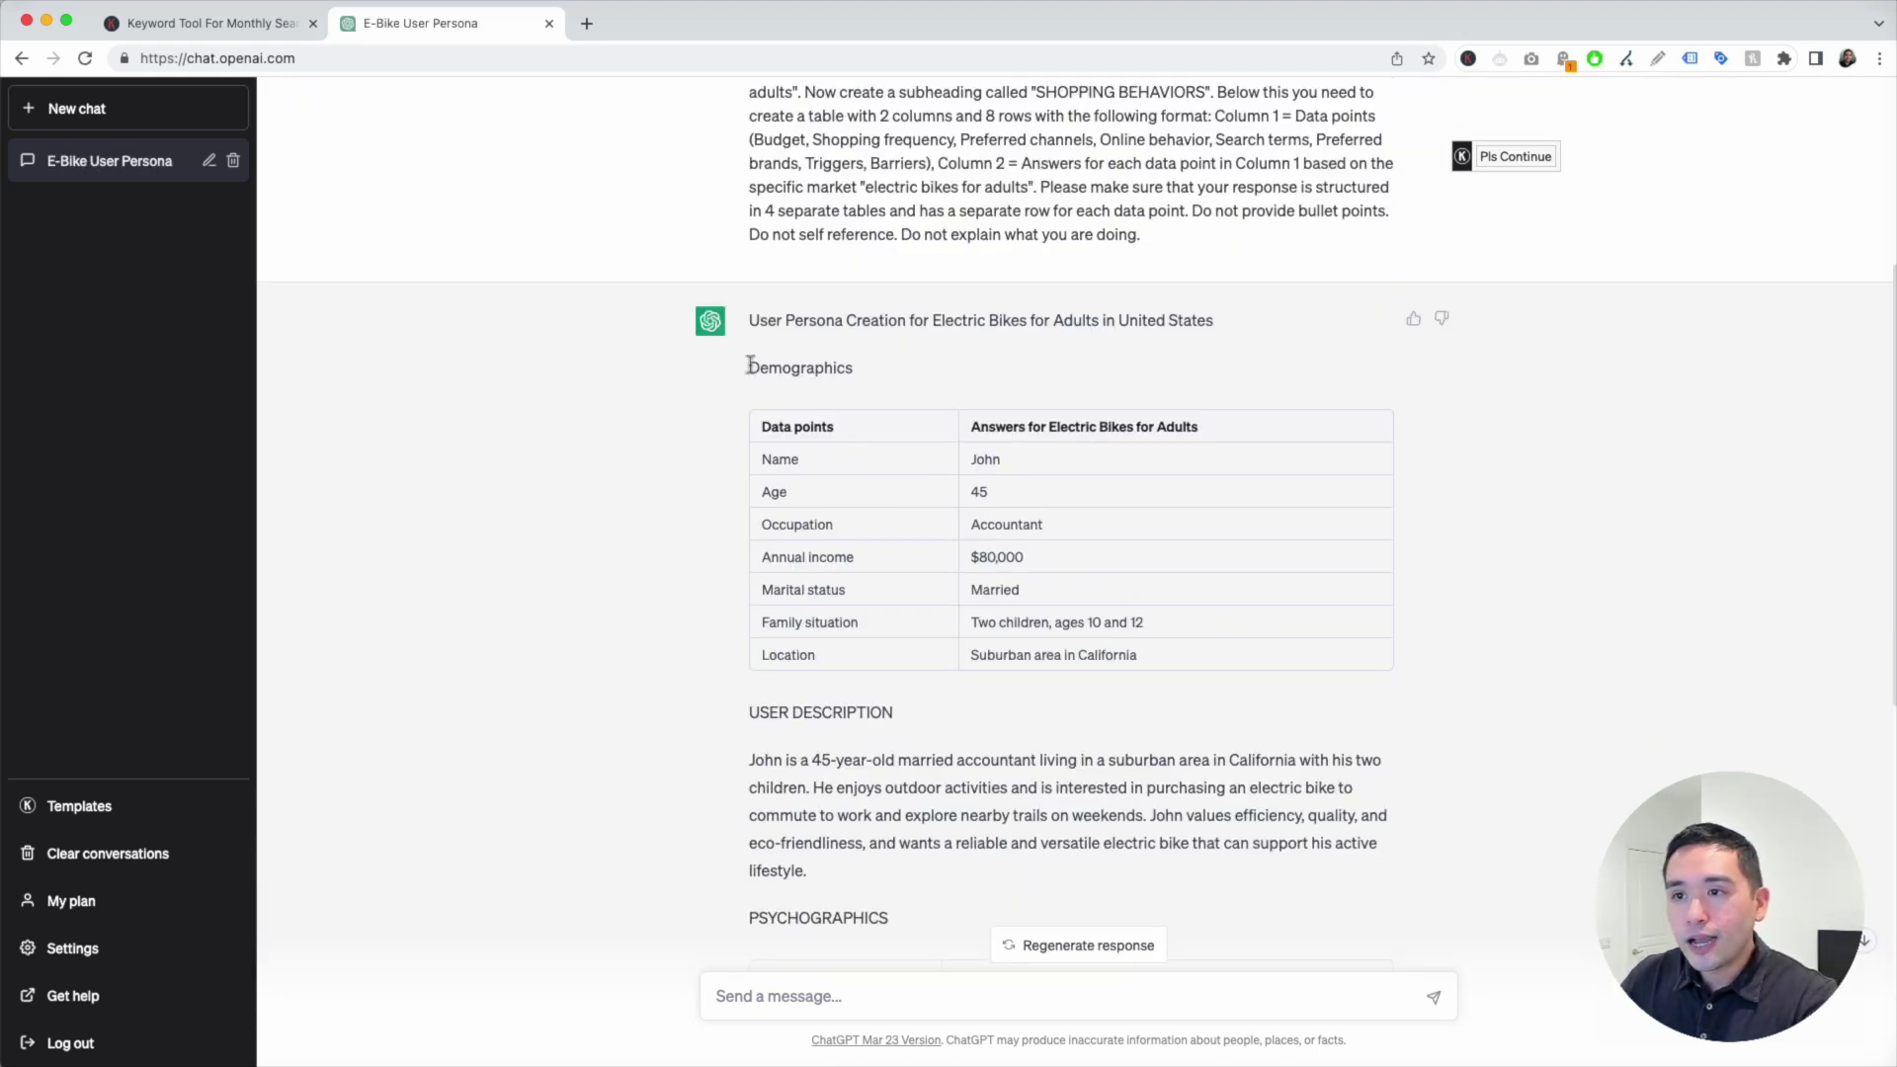
{"action": "left_click_drag", "start_coordinate": [750, 366], "coordinate": [1348, 667]}
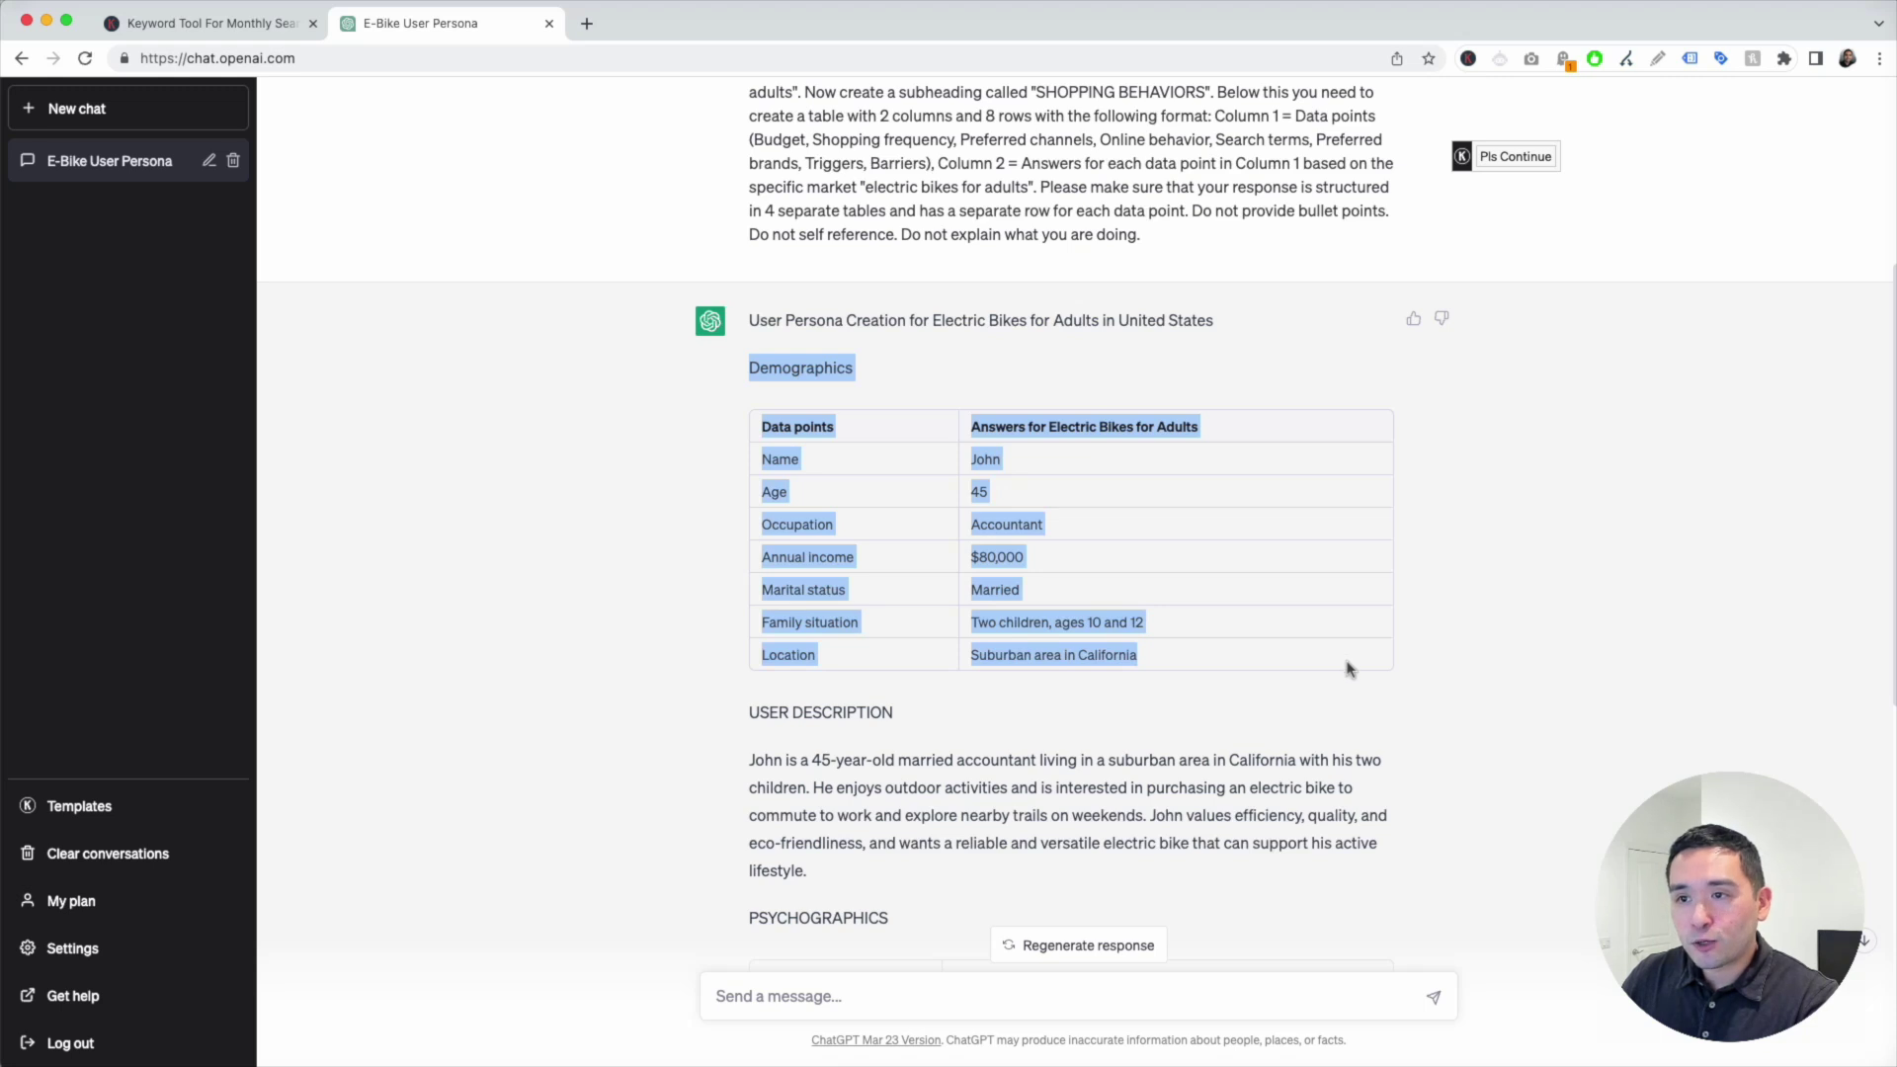
{"action": "left_click_drag", "start_coordinate": [780, 426], "coordinate": [813, 592]}
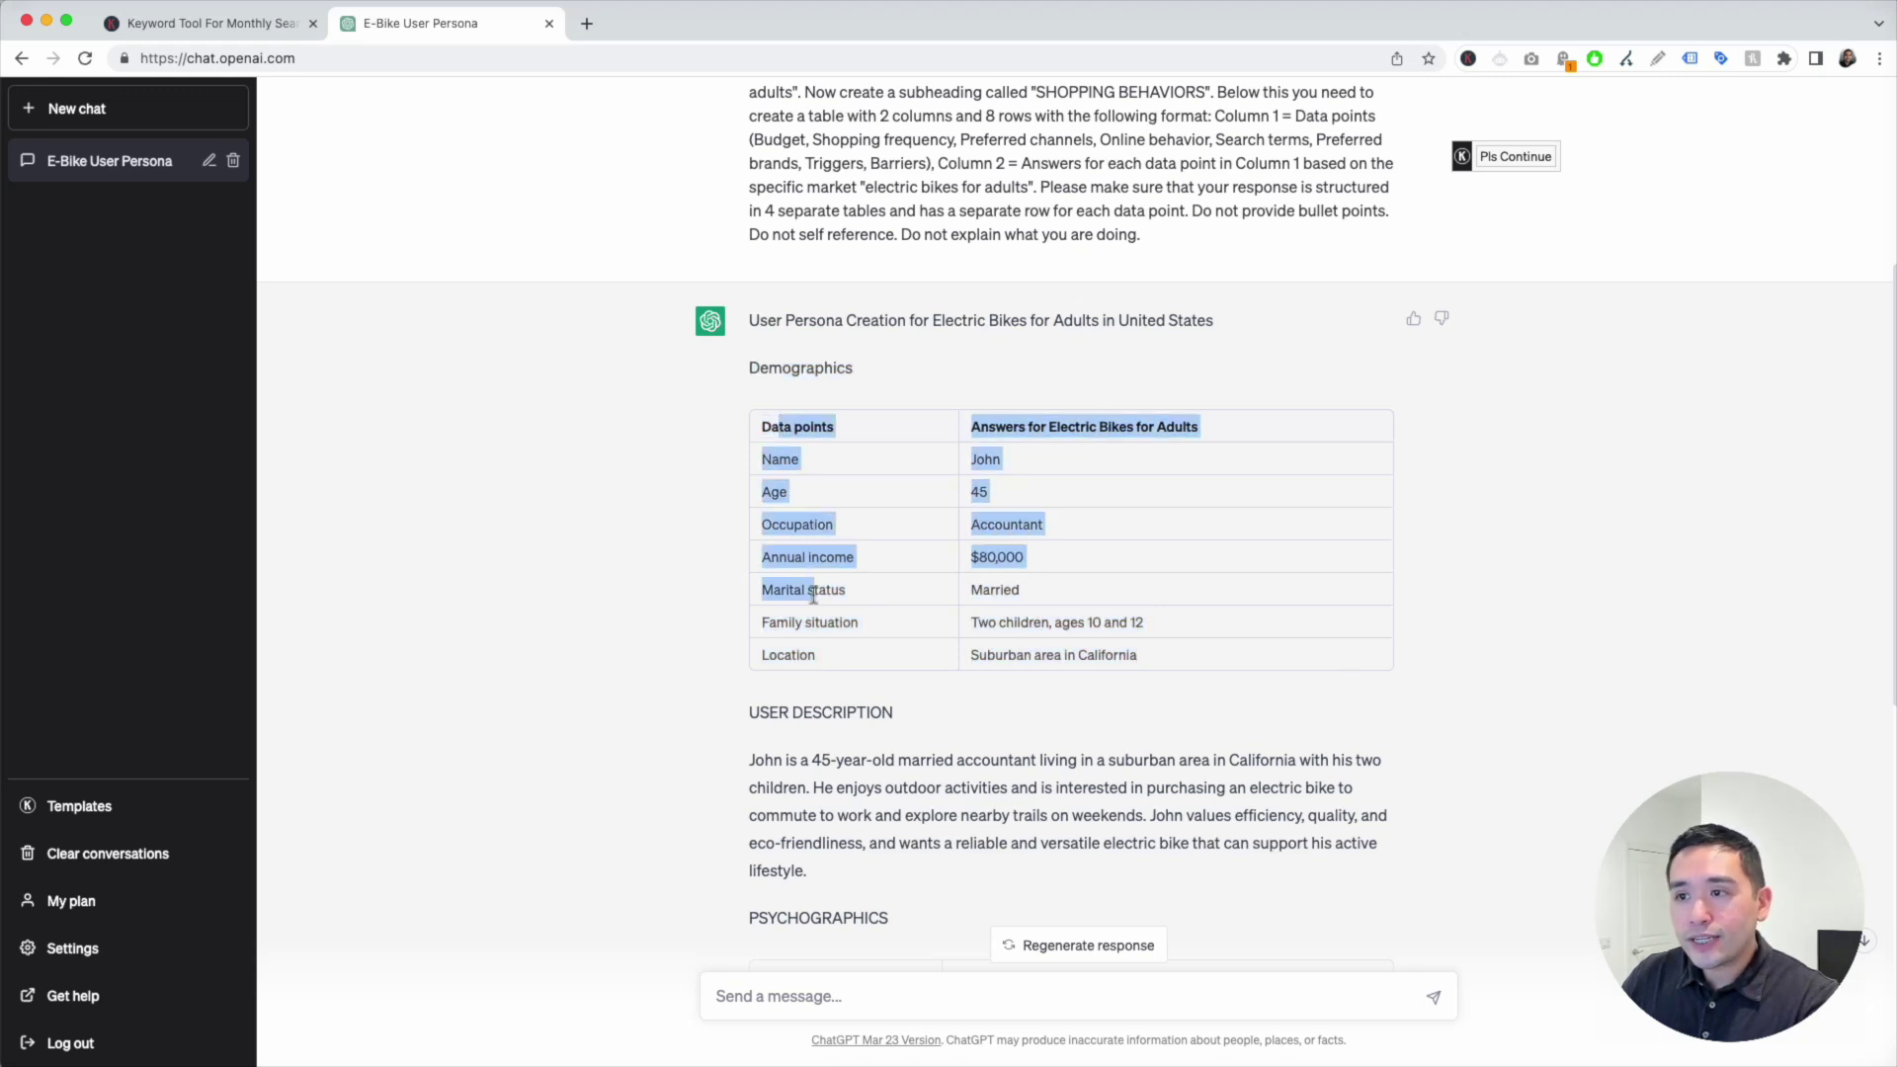
{"action": "left_click", "coordinate": [988, 437]}
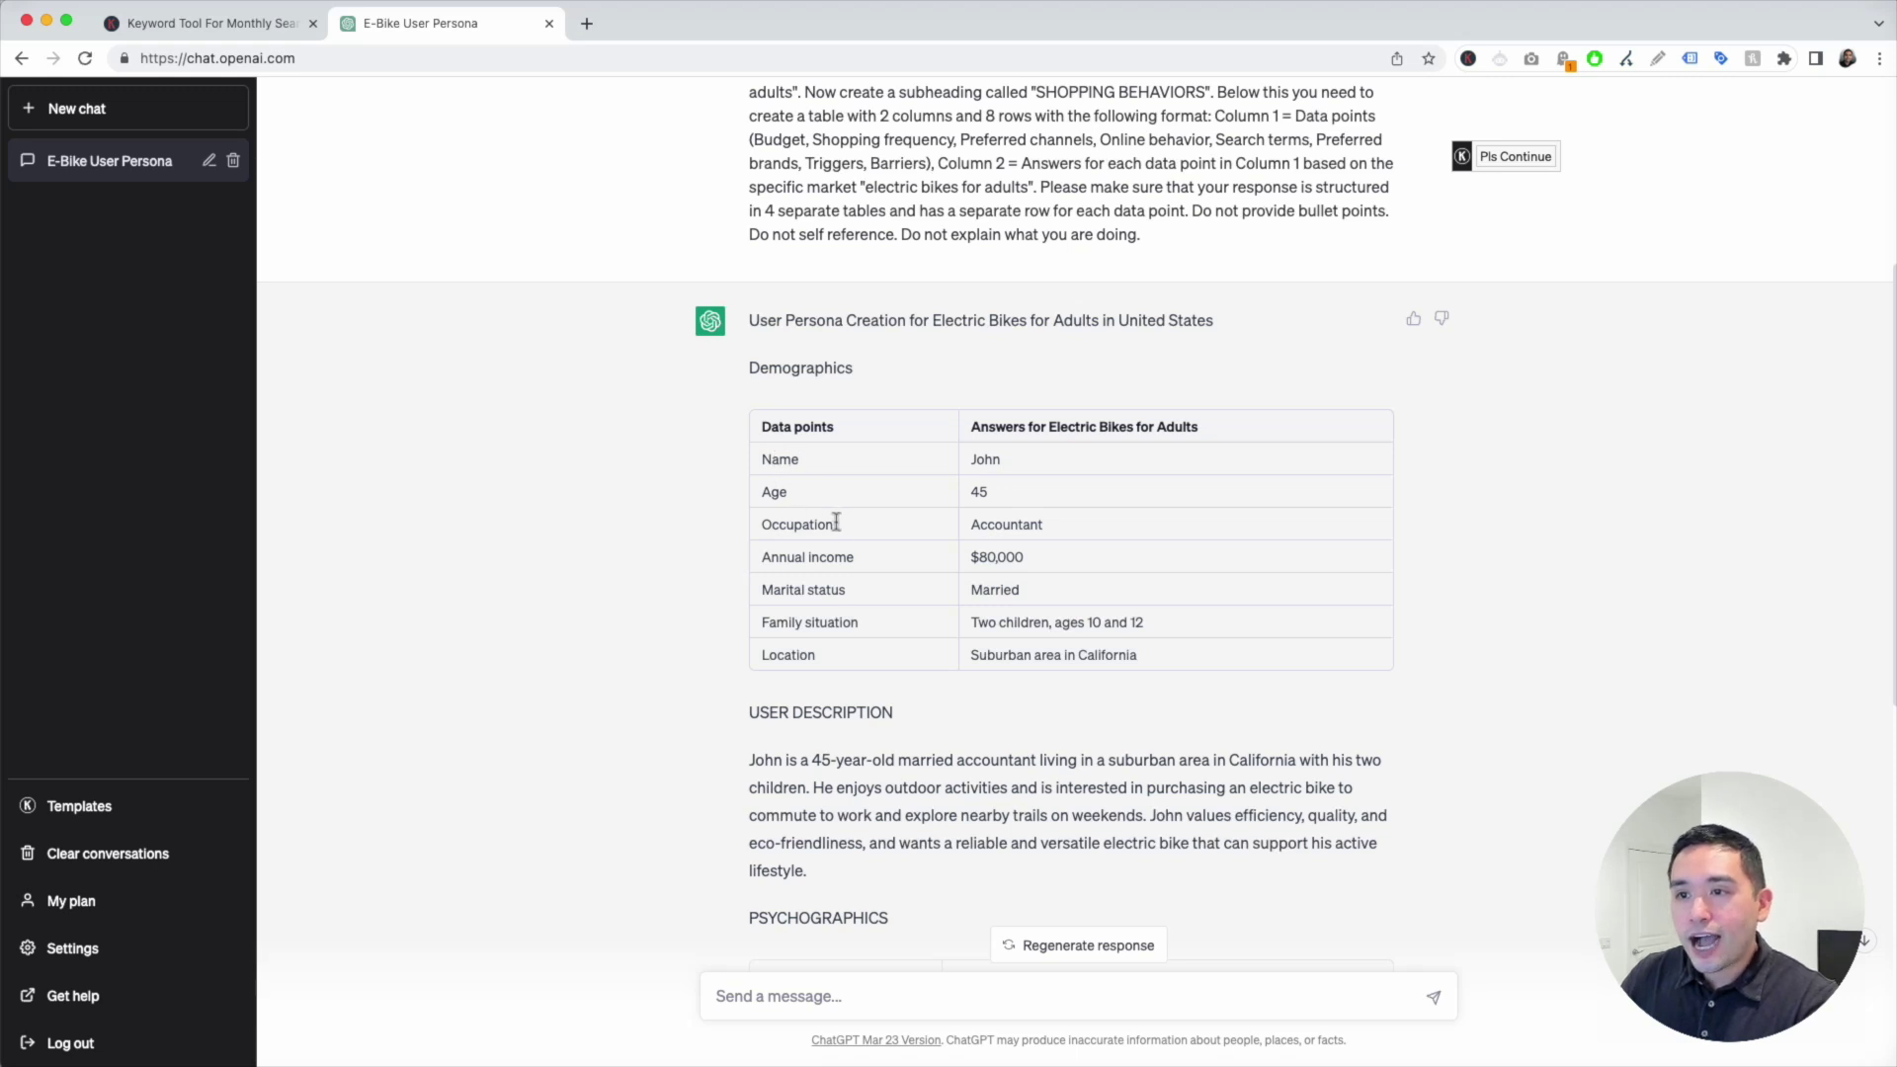
{"action": "scroll", "coordinate": [801, 560], "scroll_direction": "down", "scroll_amount": 4}
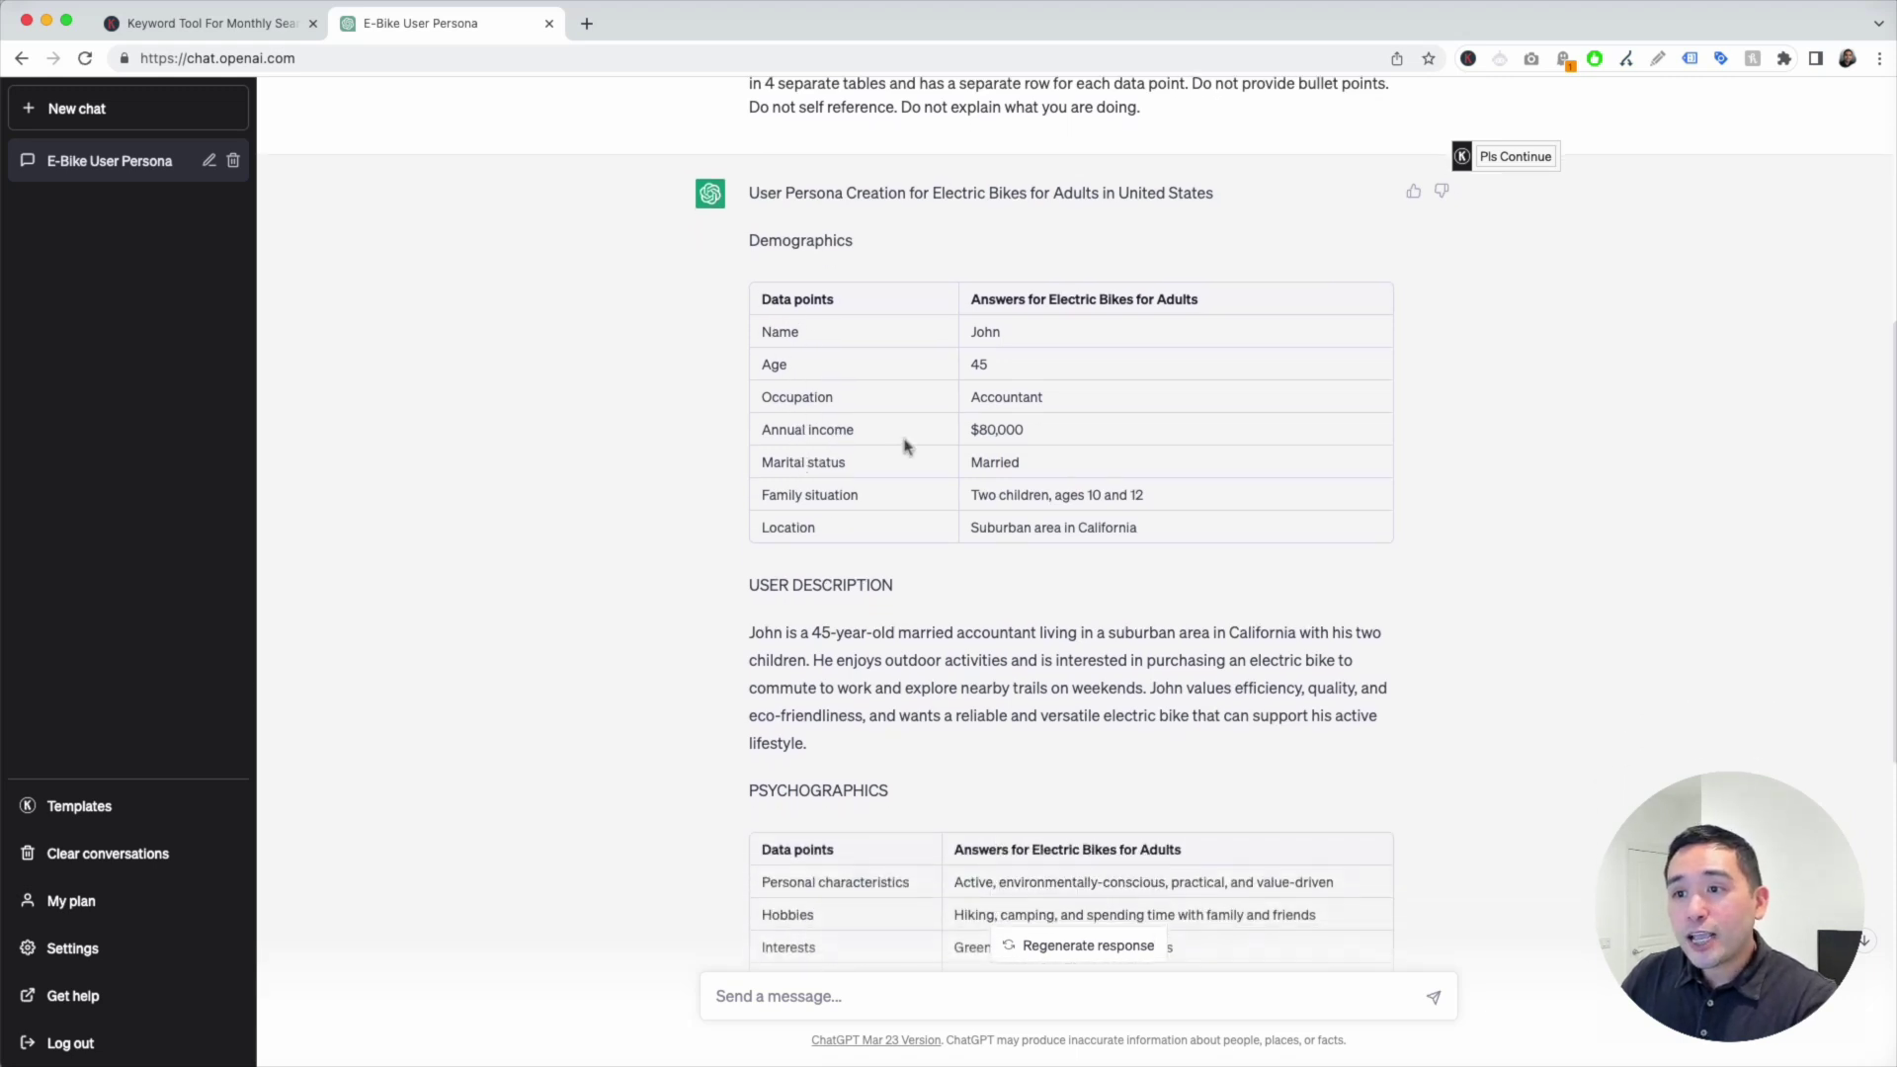
{"action": "scroll", "coordinate": [937, 432], "scroll_direction": "down", "scroll_amount": 1}
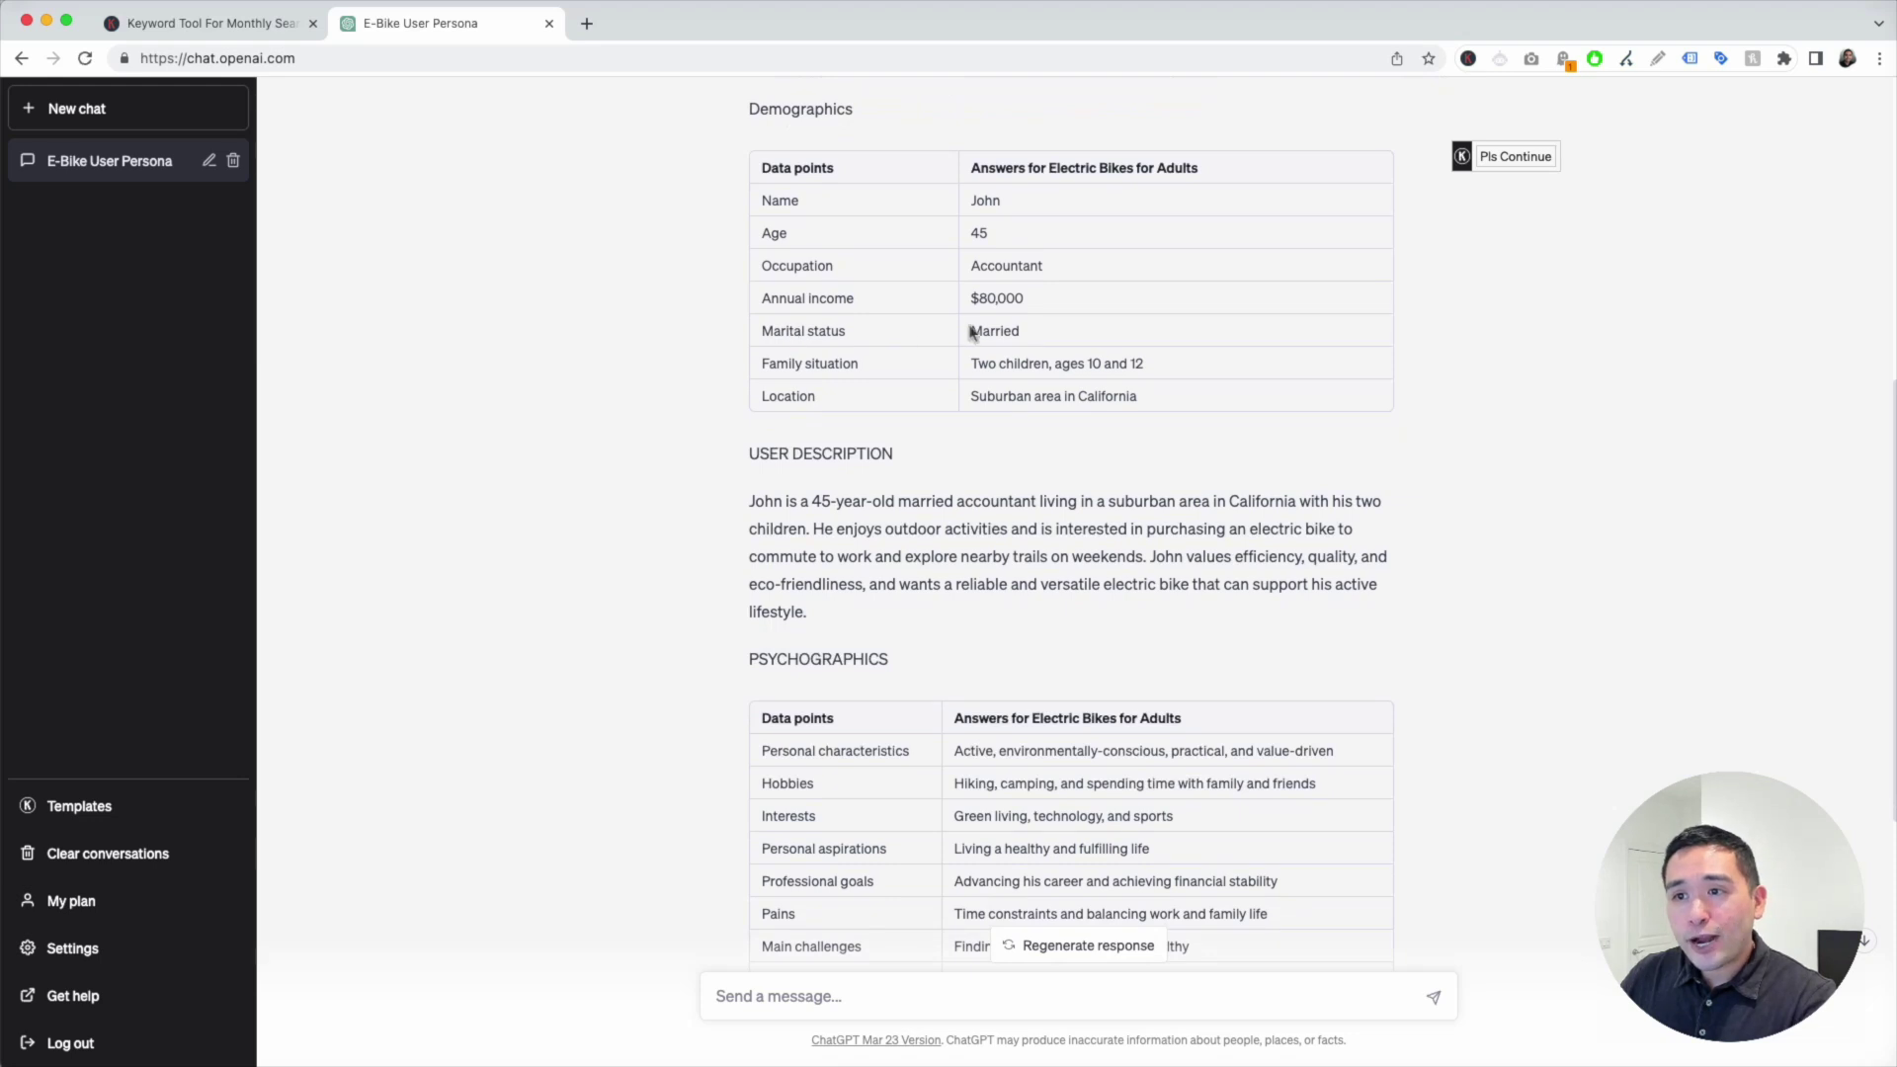
{"action": "left_click_drag", "start_coordinate": [996, 365], "coordinate": [1150, 364]}
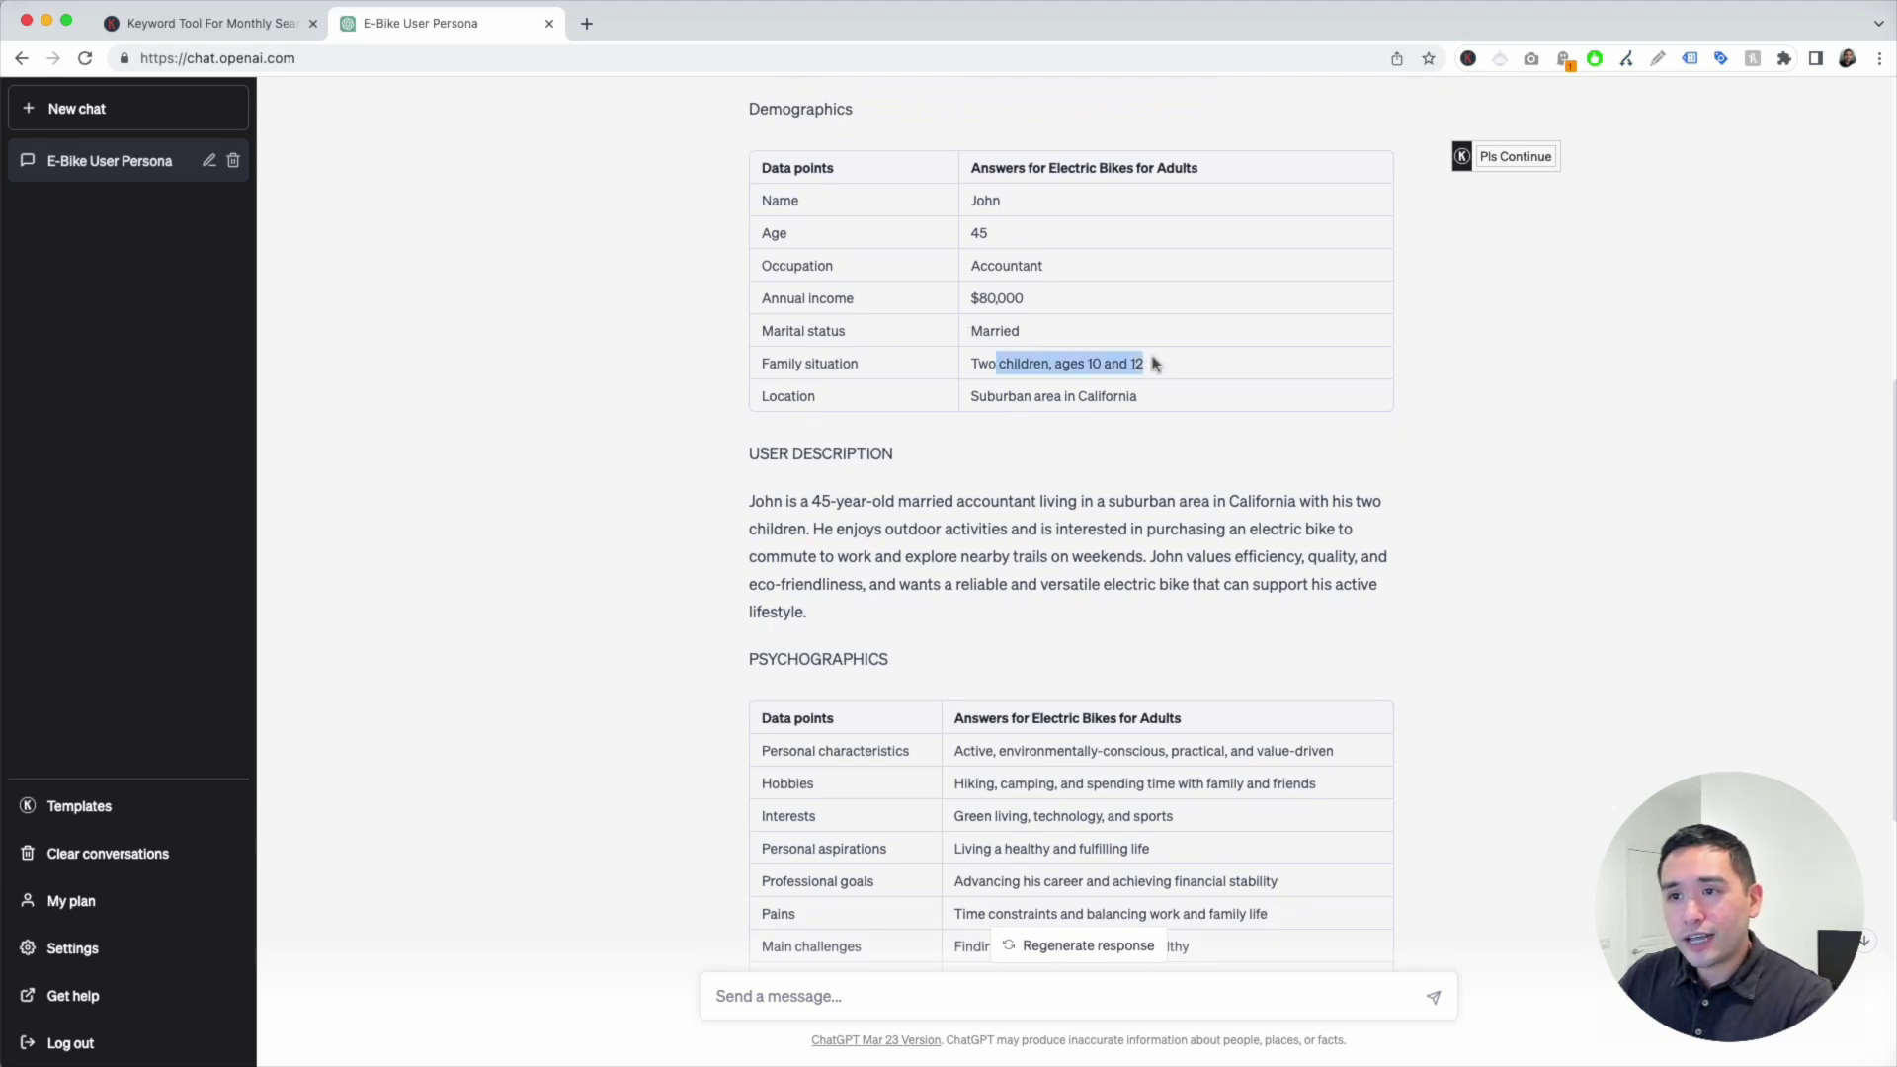
{"action": "left_click_drag", "start_coordinate": [969, 397], "coordinate": [1166, 397]}
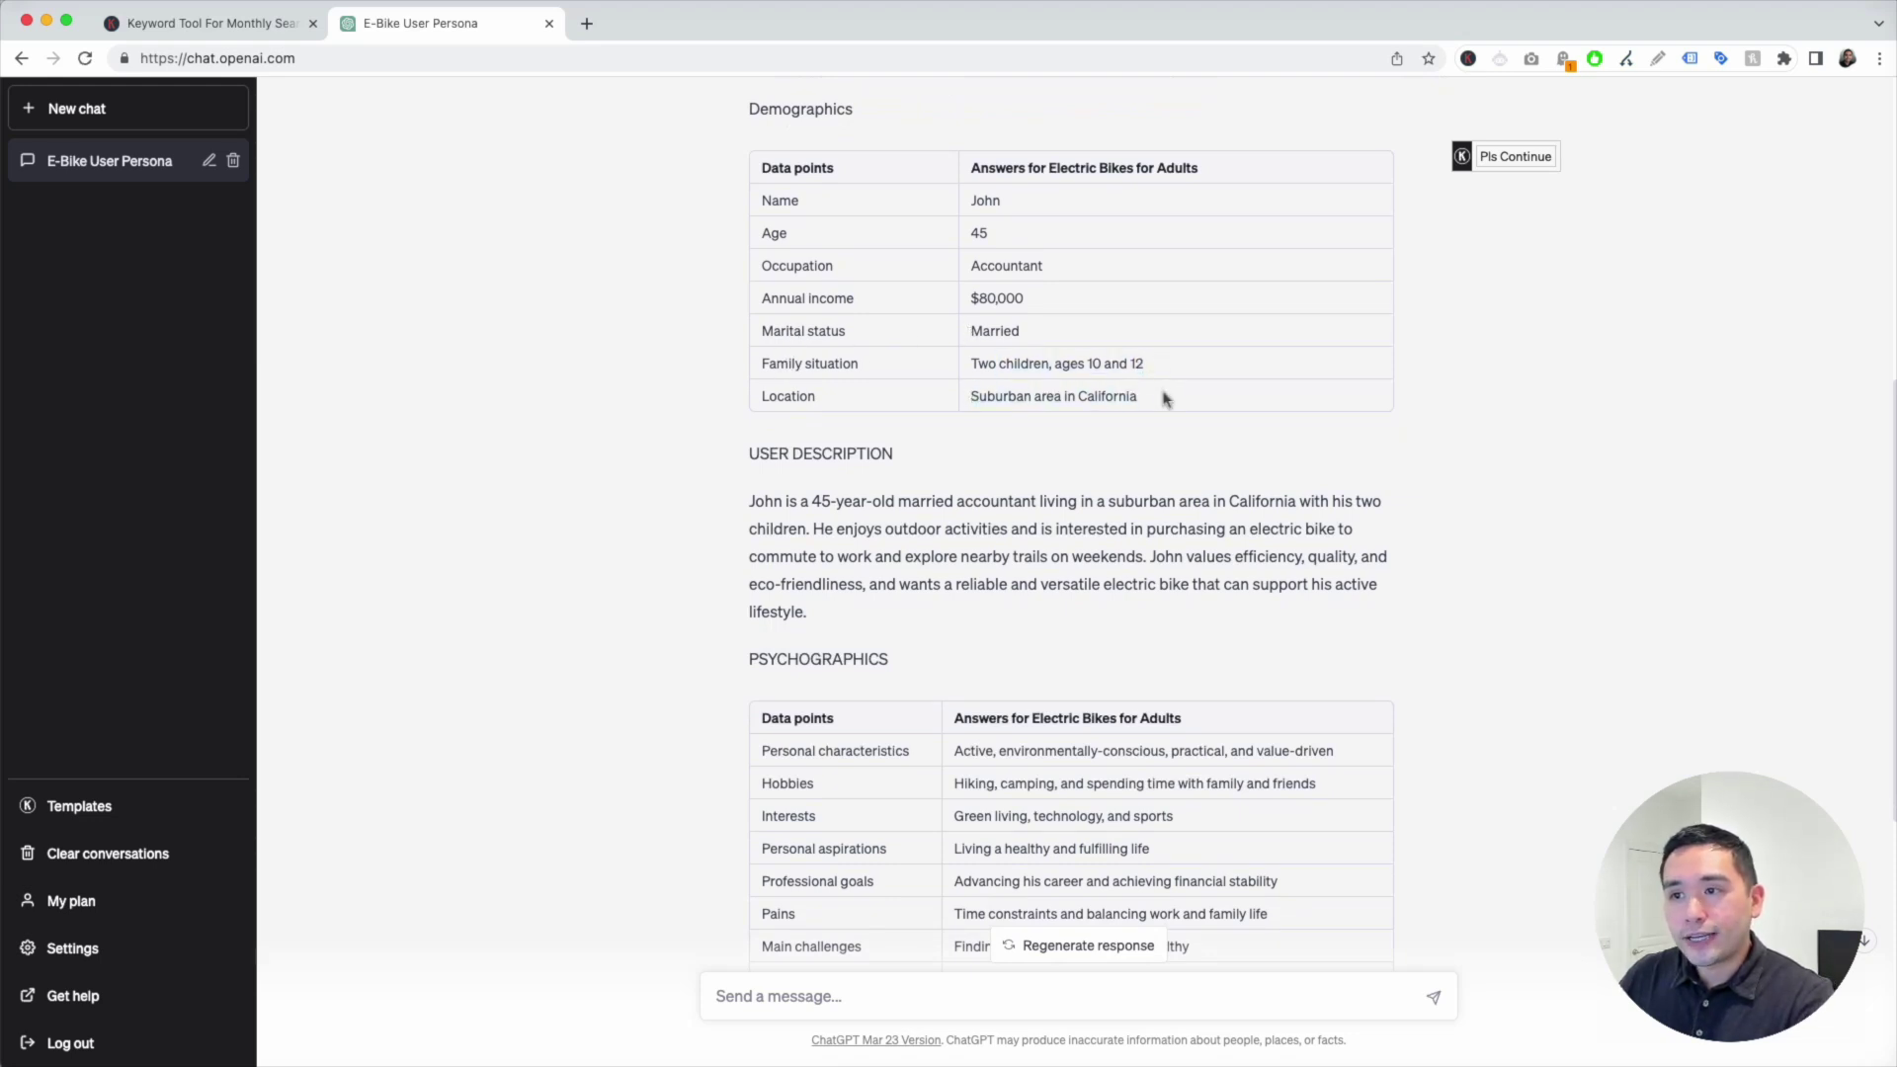
{"action": "scroll", "coordinate": [968, 314], "scroll_direction": "down", "scroll_amount": 2}
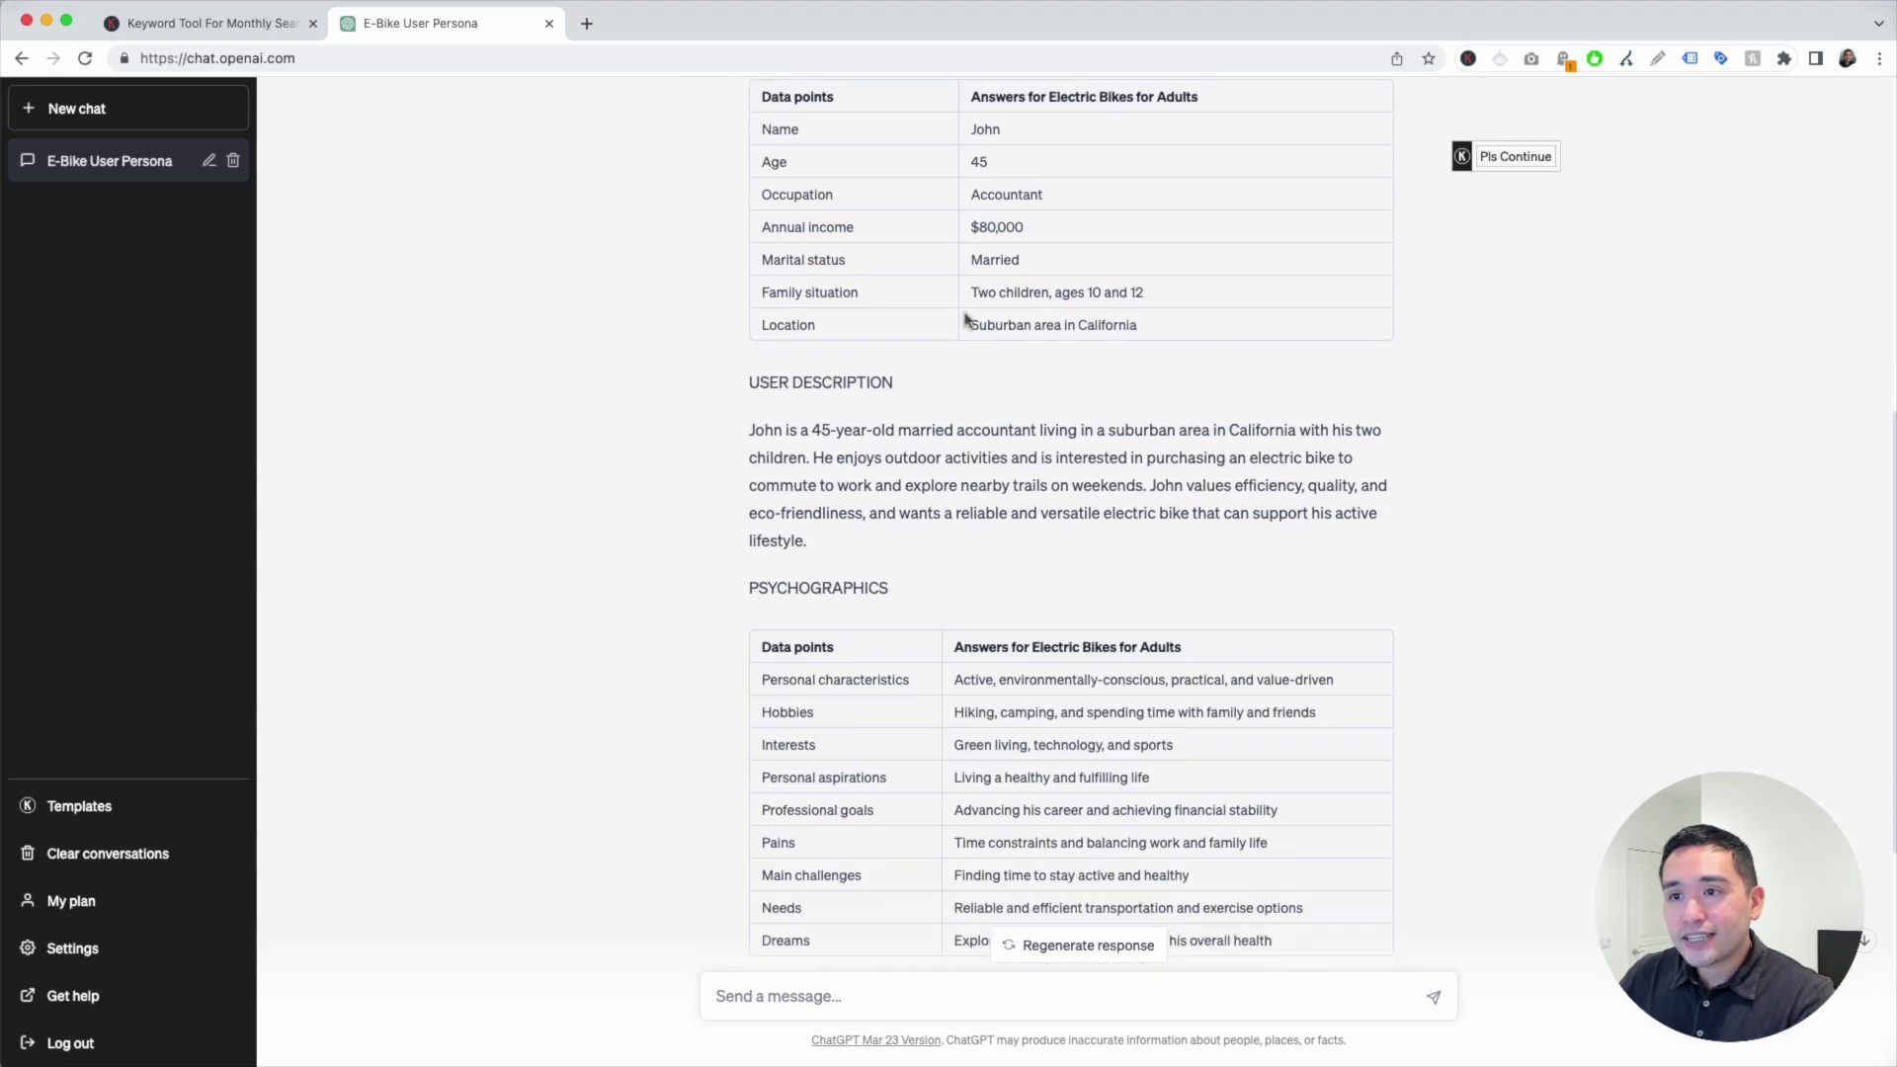
{"action": "scroll", "coordinate": [968, 321], "scroll_direction": "down", "scroll_amount": 1}
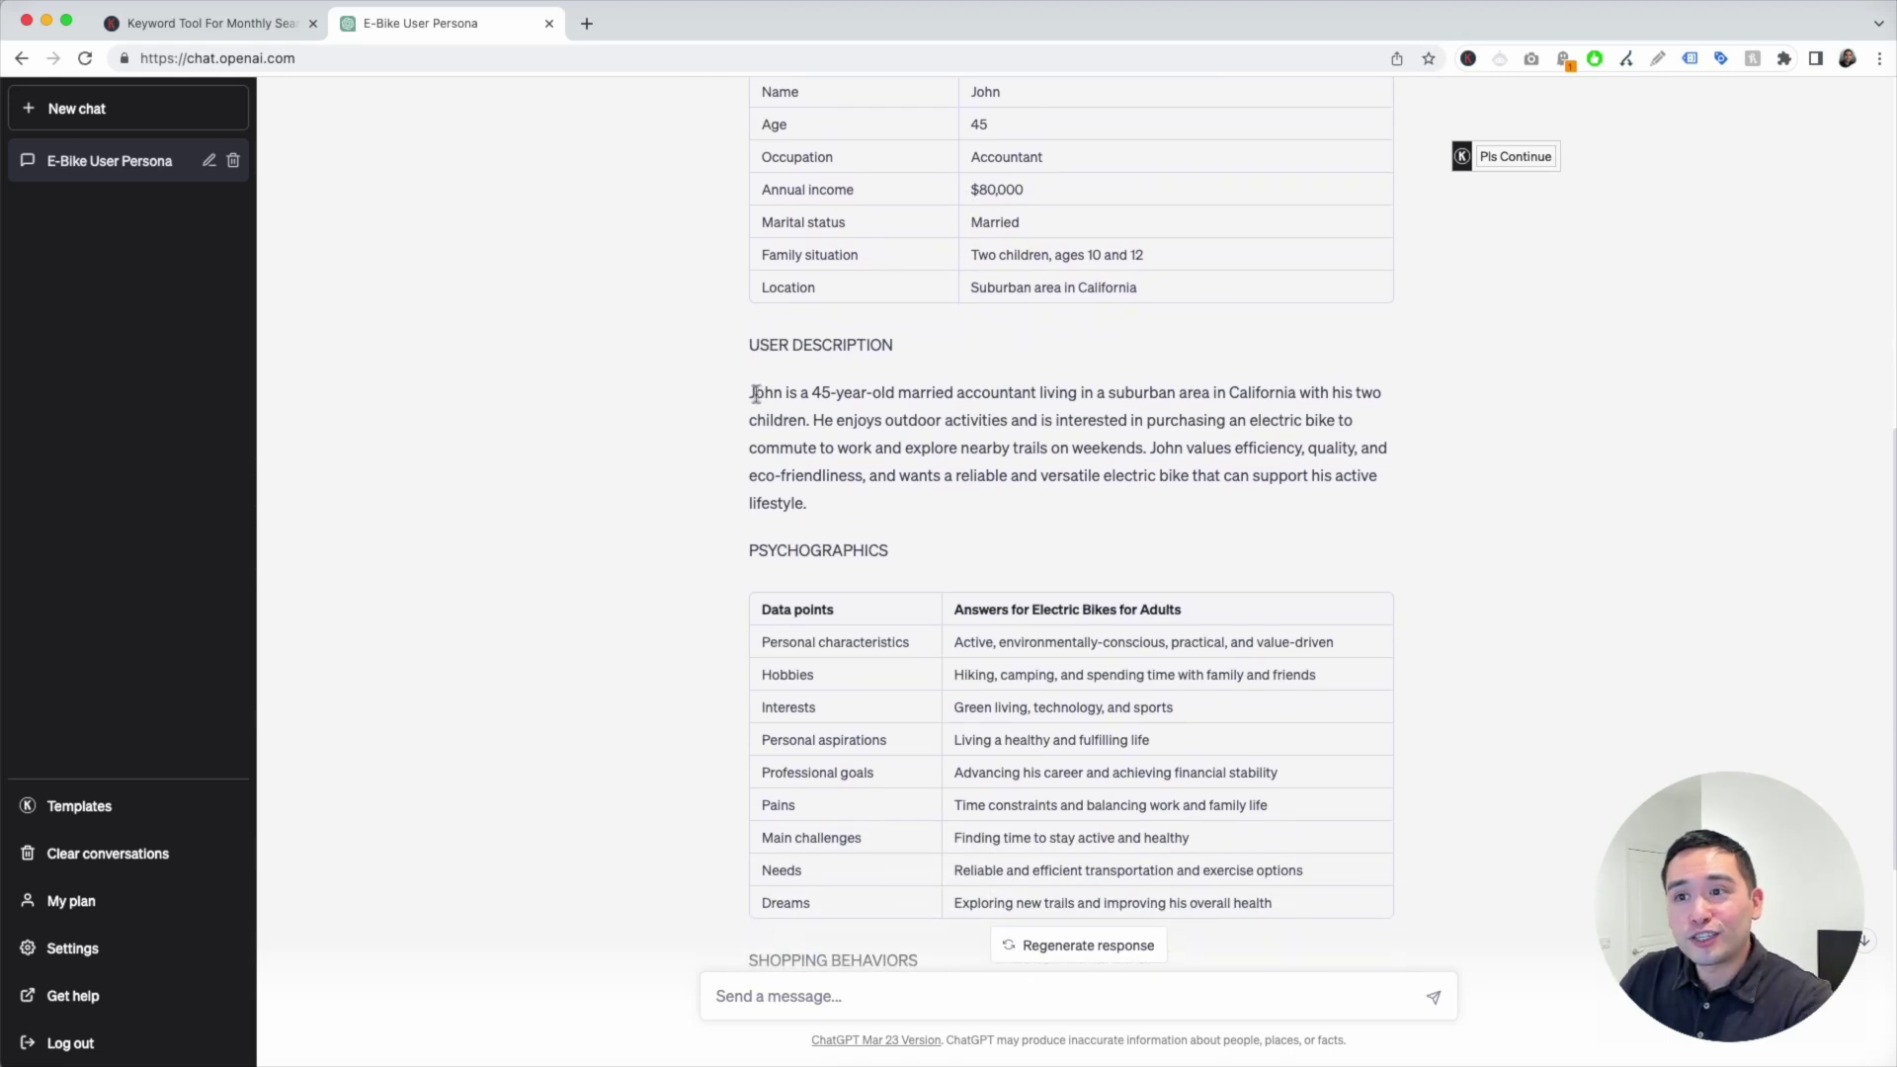
{"action": "left_click_drag", "start_coordinate": [750, 393], "coordinate": [1341, 420]}
{"action": "left_click_drag", "start_coordinate": [837, 420], "coordinate": [882, 505]}
{"action": "scroll", "coordinate": [874, 504], "scroll_direction": "up", "scroll_amount": 1}
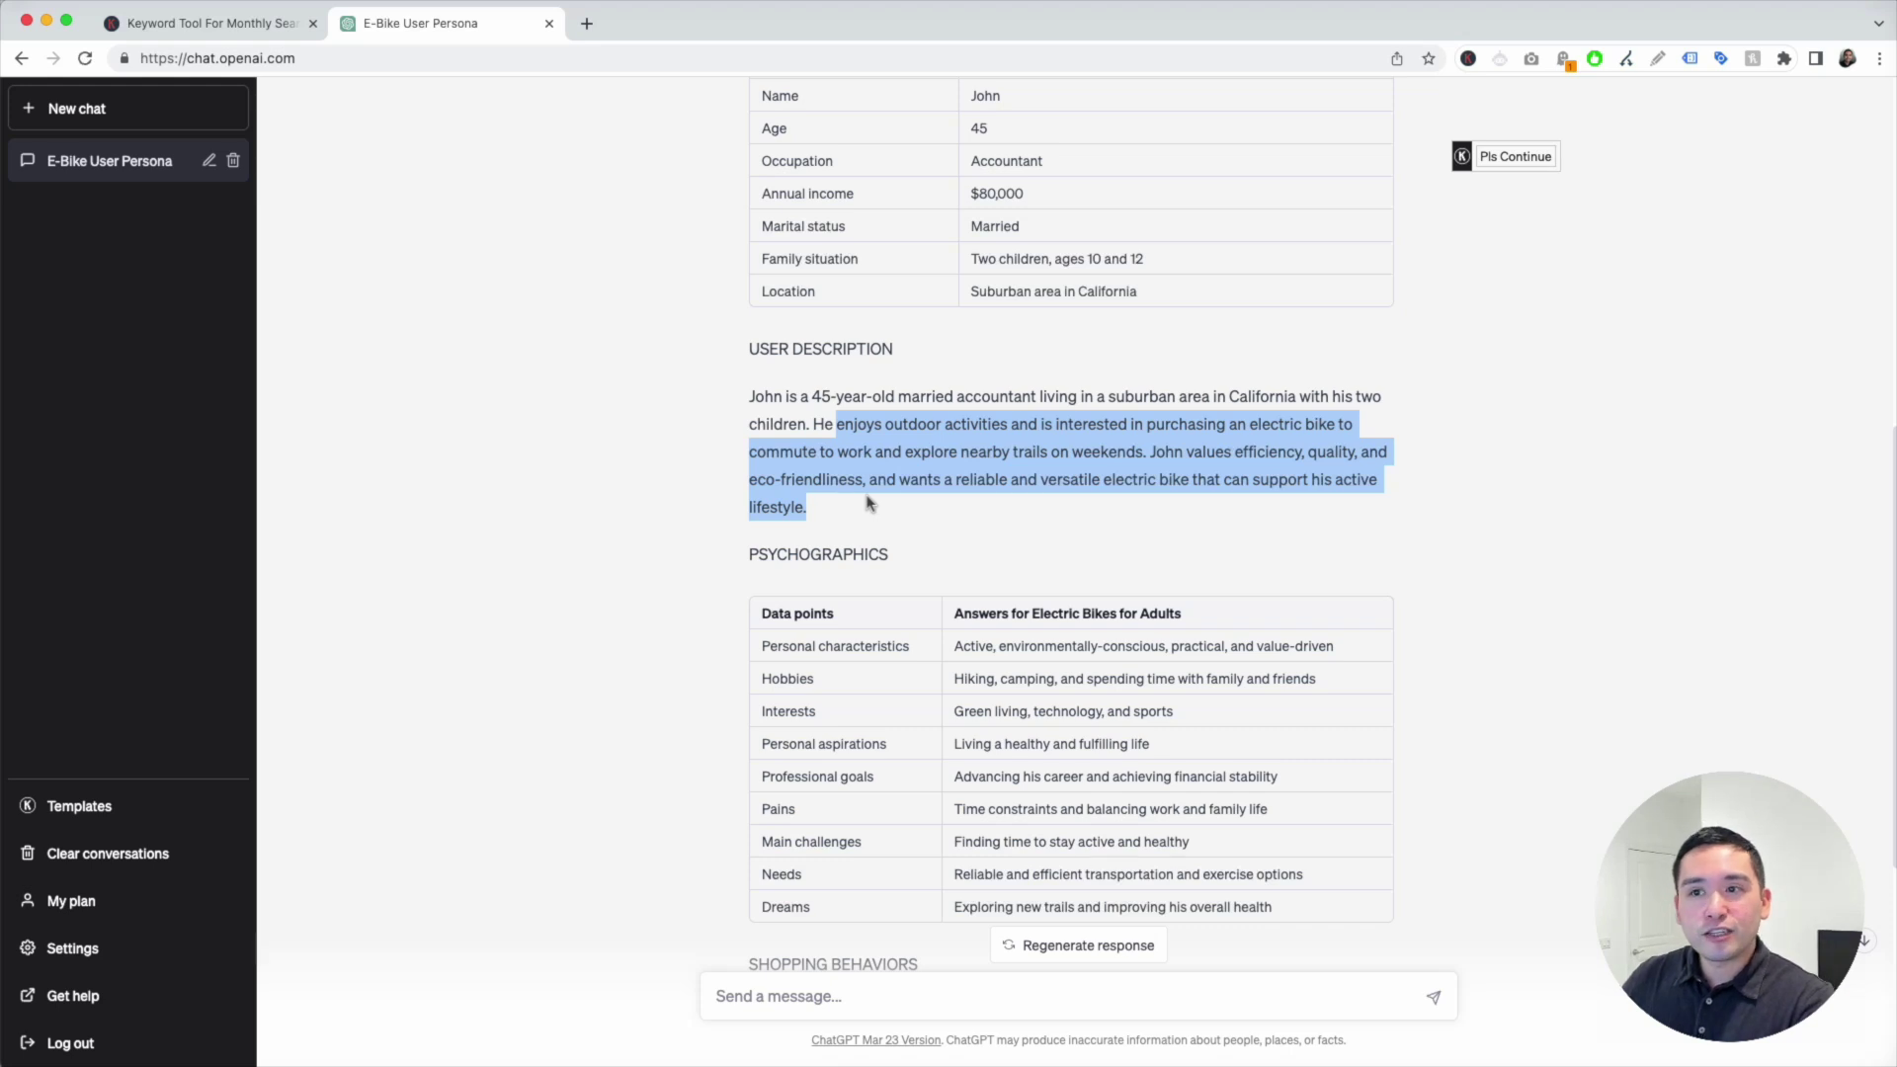
{"action": "scroll", "coordinate": [865, 502], "scroll_direction": "down", "scroll_amount": 5}
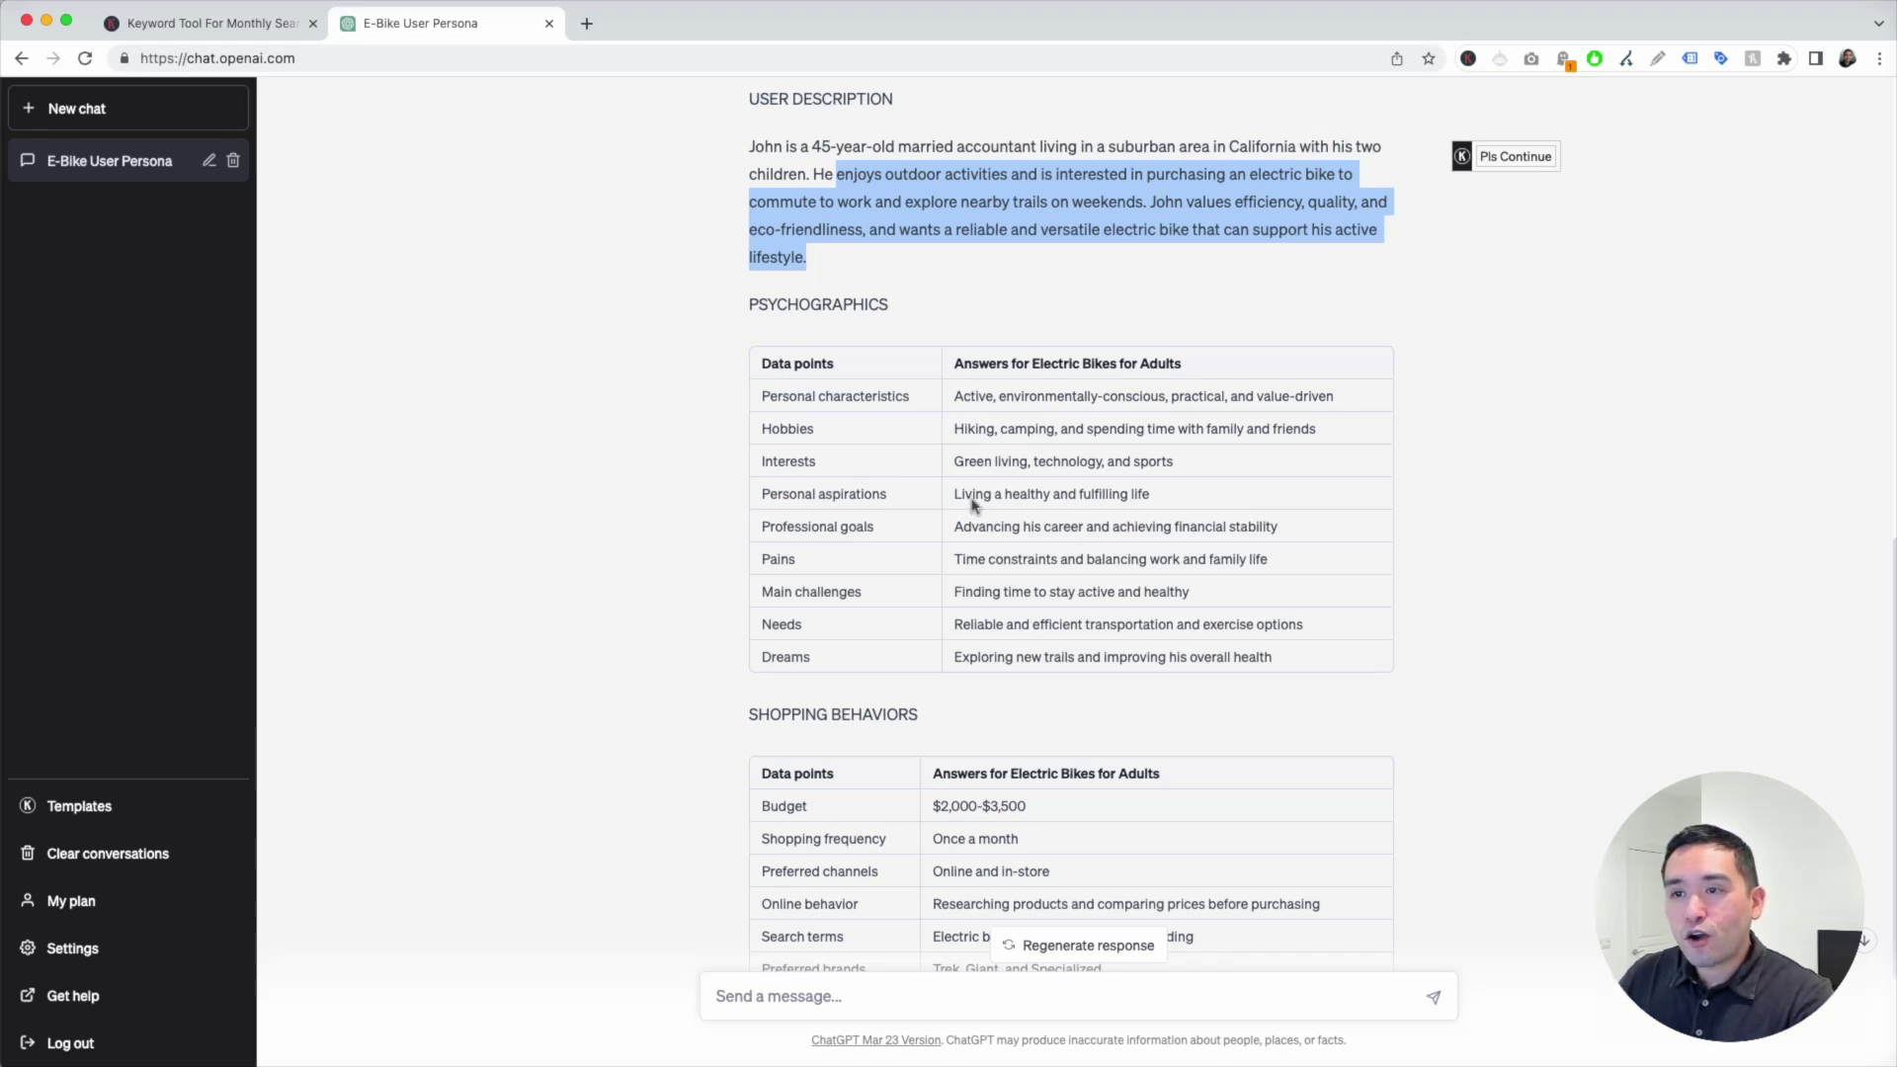
{"action": "left_click", "coordinate": [826, 413]}
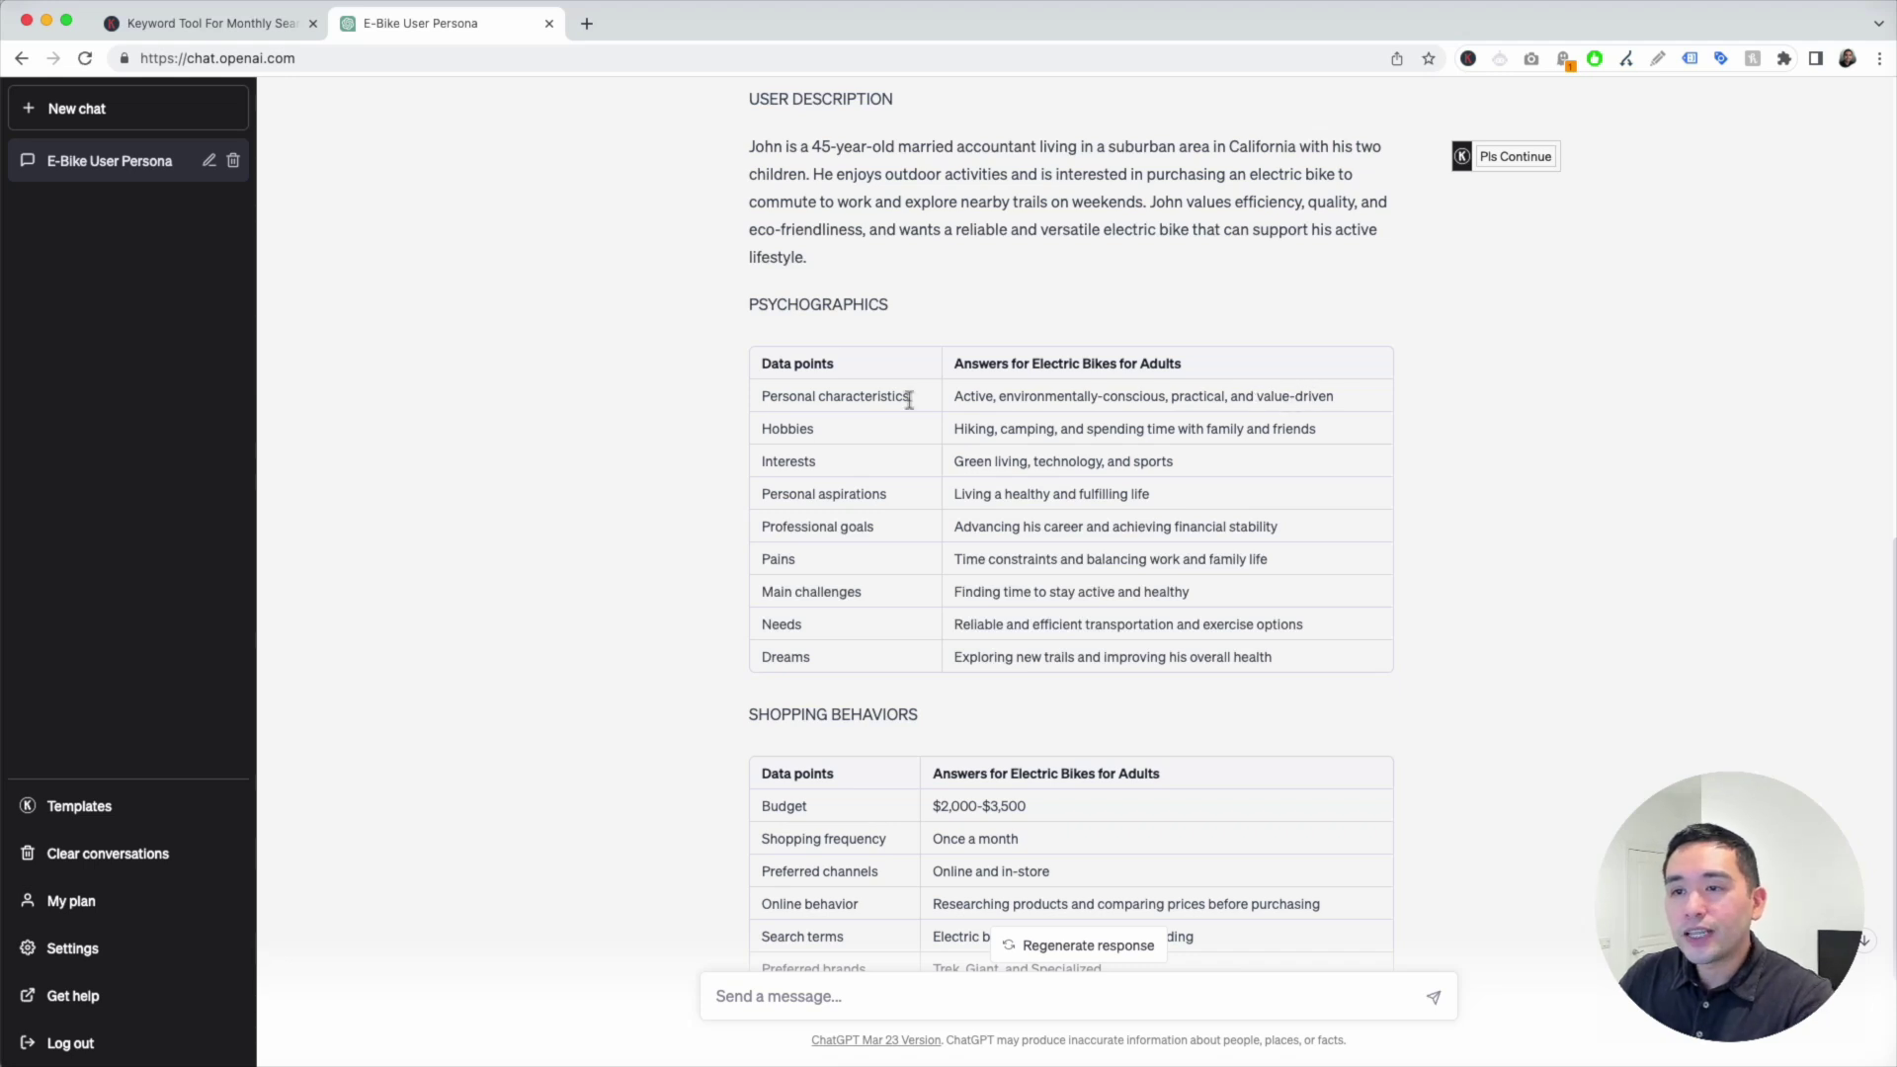
{"action": "left_click_drag", "start_coordinate": [770, 428], "coordinate": [826, 436]}
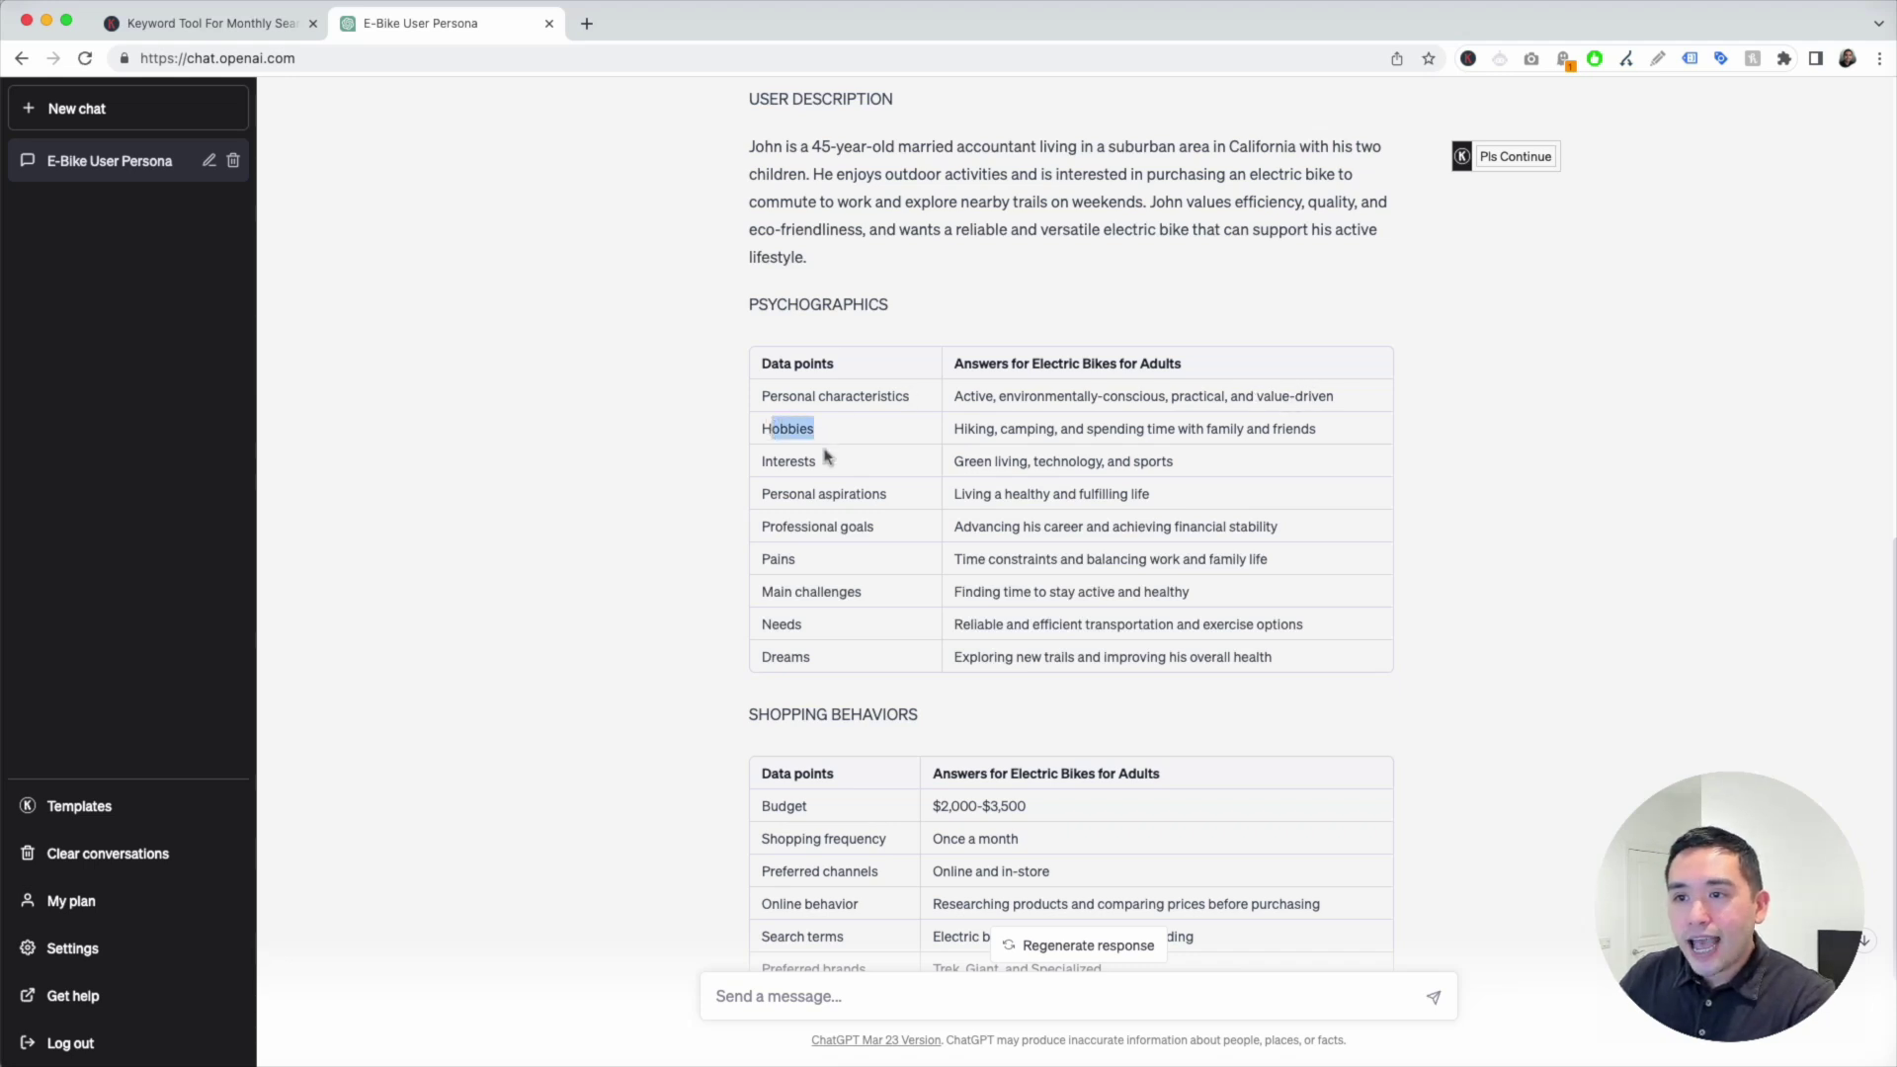
{"action": "double_click", "coordinate": [781, 459]}
{"action": "left_click", "coordinate": [785, 494]}
{"action": "triple_click", "coordinate": [785, 494]}
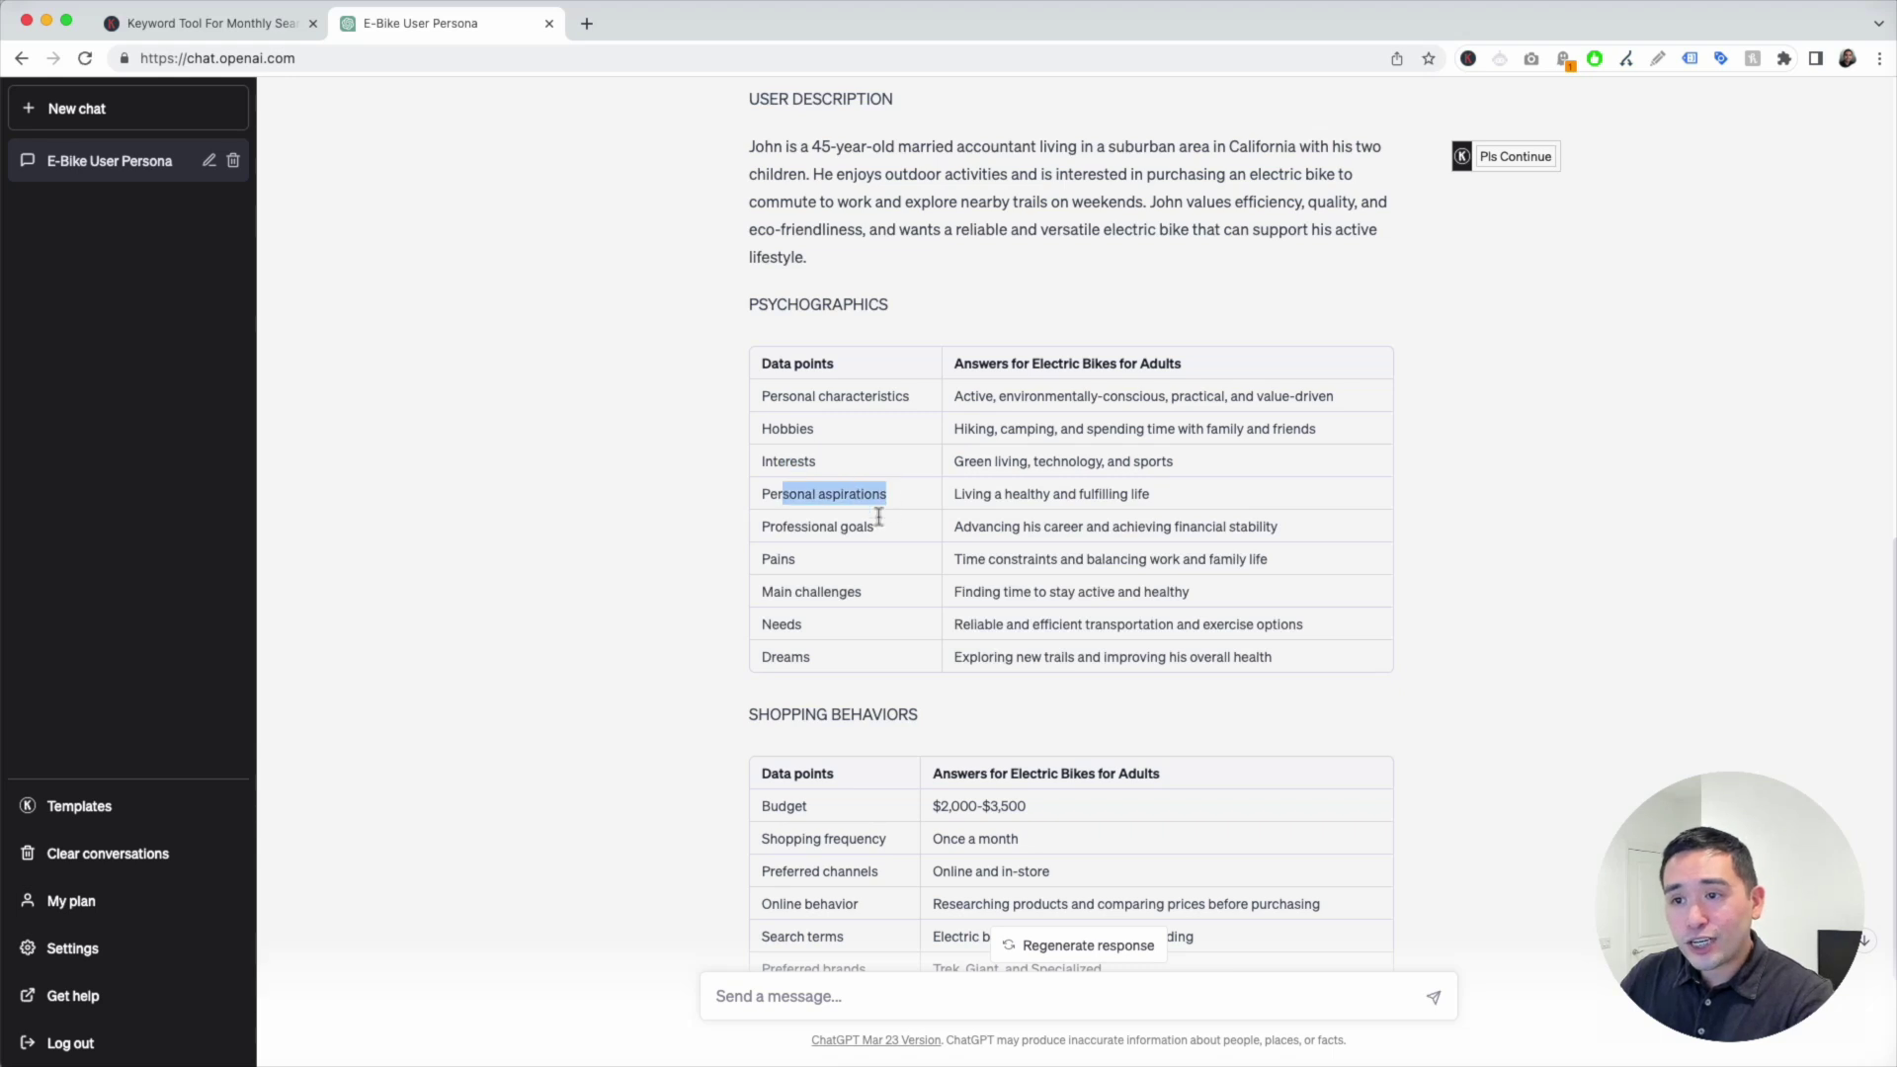
{"action": "left_click_drag", "start_coordinate": [828, 526], "coordinate": [877, 531]}
{"action": "scroll", "coordinate": [821, 568], "scroll_direction": "down", "scroll_amount": 1}
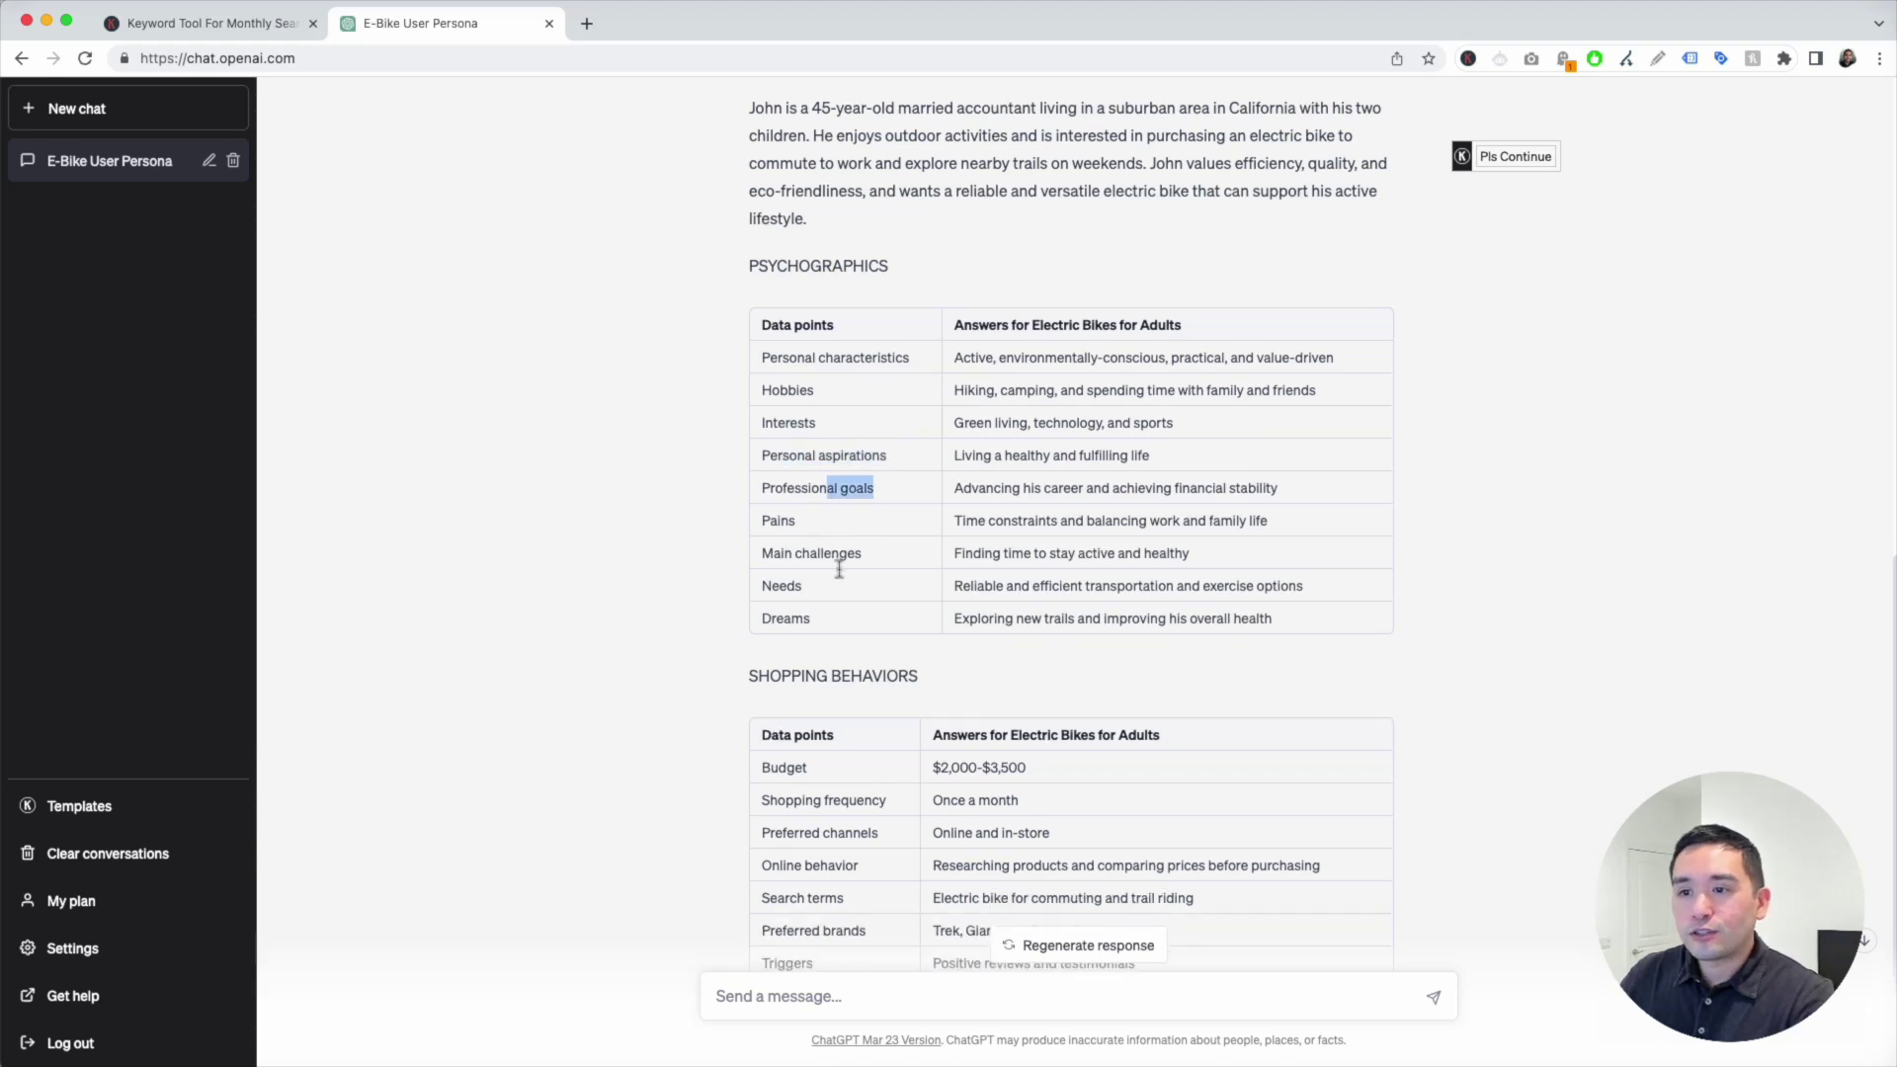
{"action": "left_click", "coordinate": [845, 570]}
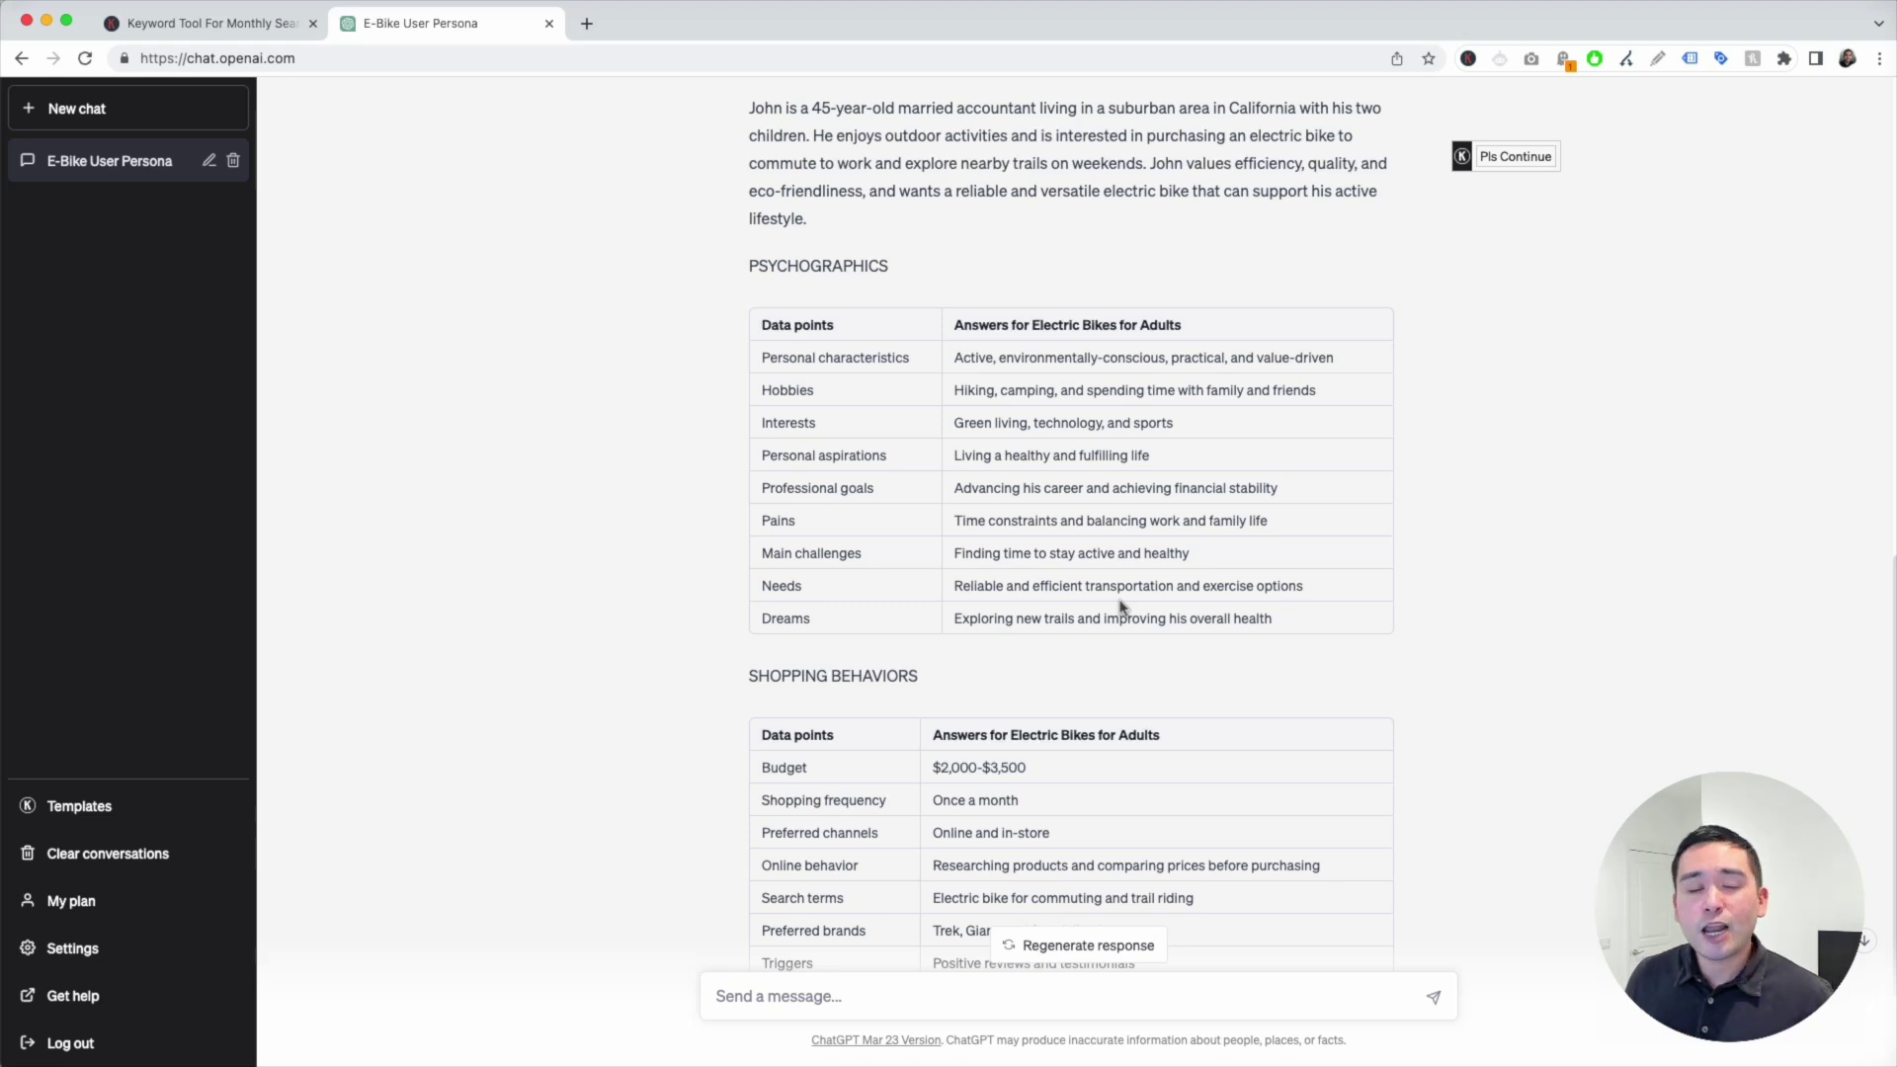
{"action": "scroll", "coordinate": [974, 571], "scroll_direction": "down", "scroll_amount": 3}
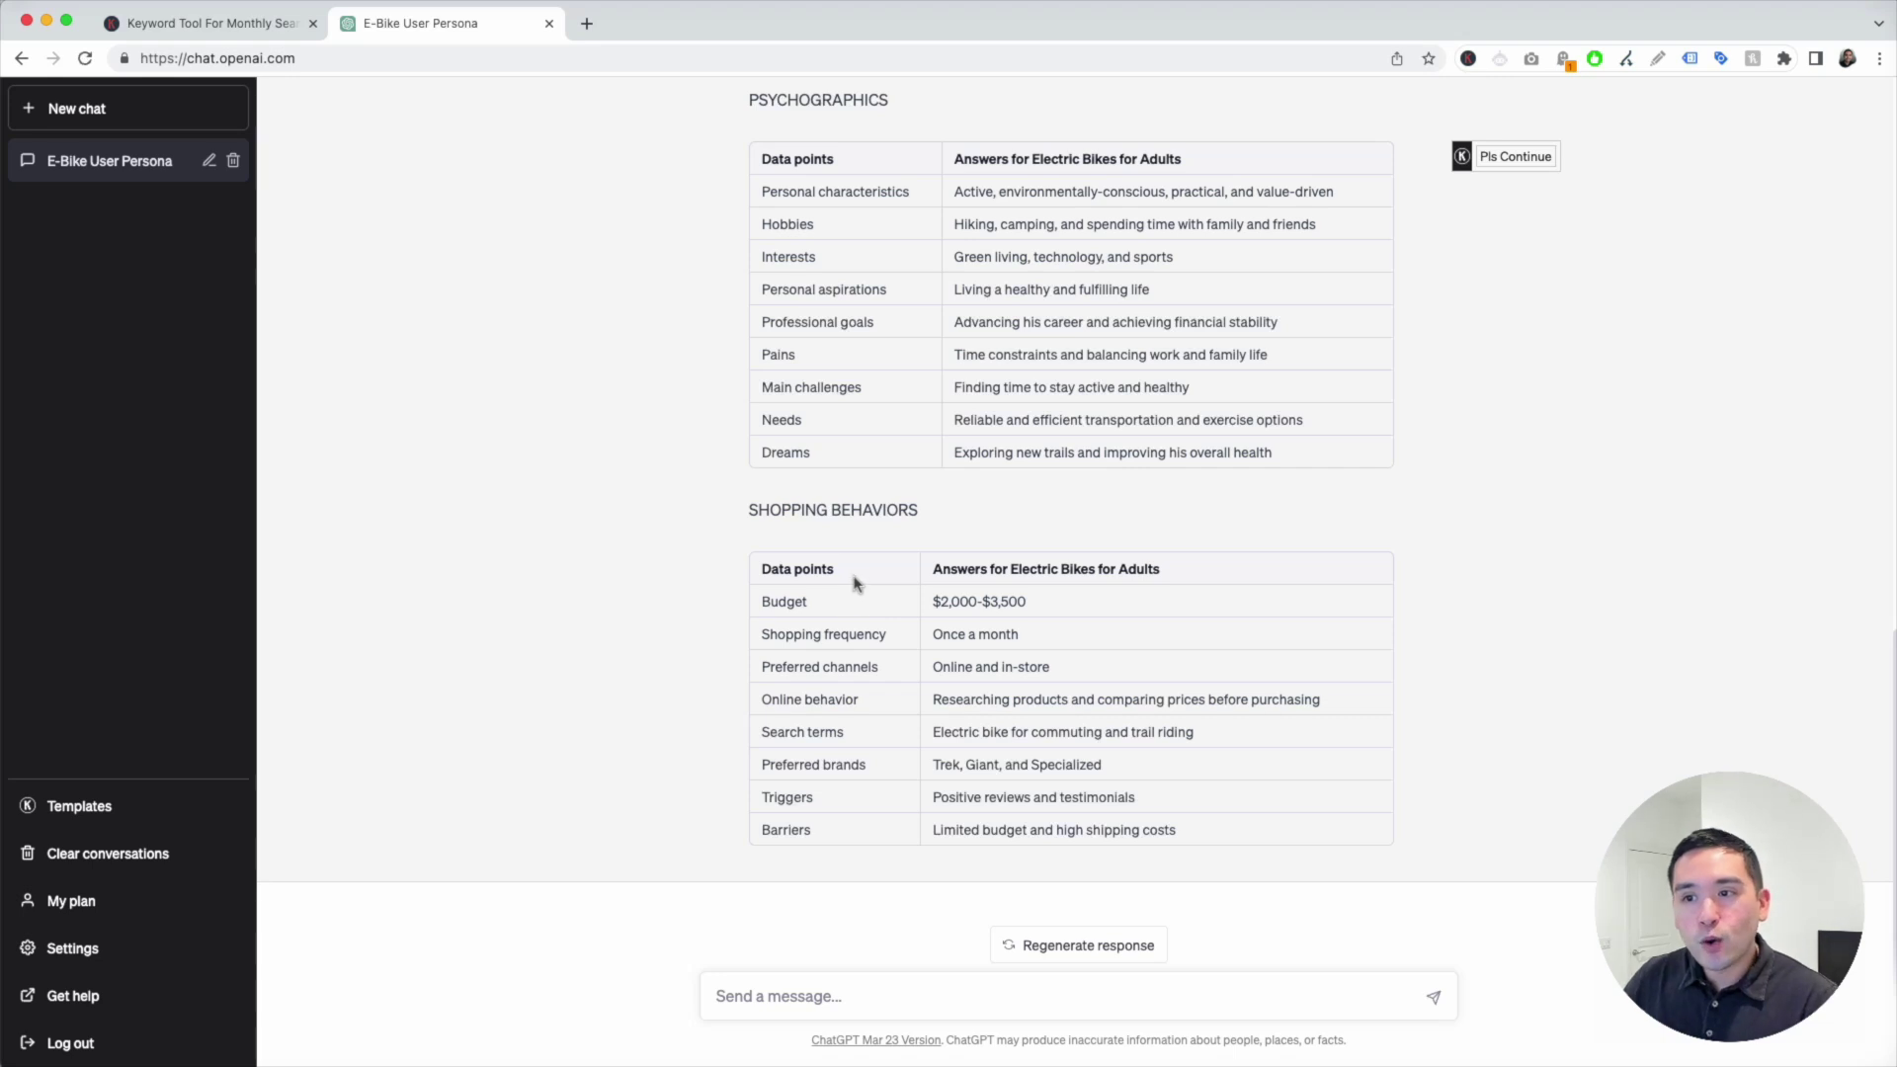
{"action": "left_click_drag", "start_coordinate": [769, 602], "coordinate": [913, 610]}
{"action": "left_click_drag", "start_coordinate": [769, 633], "coordinate": [917, 636]}
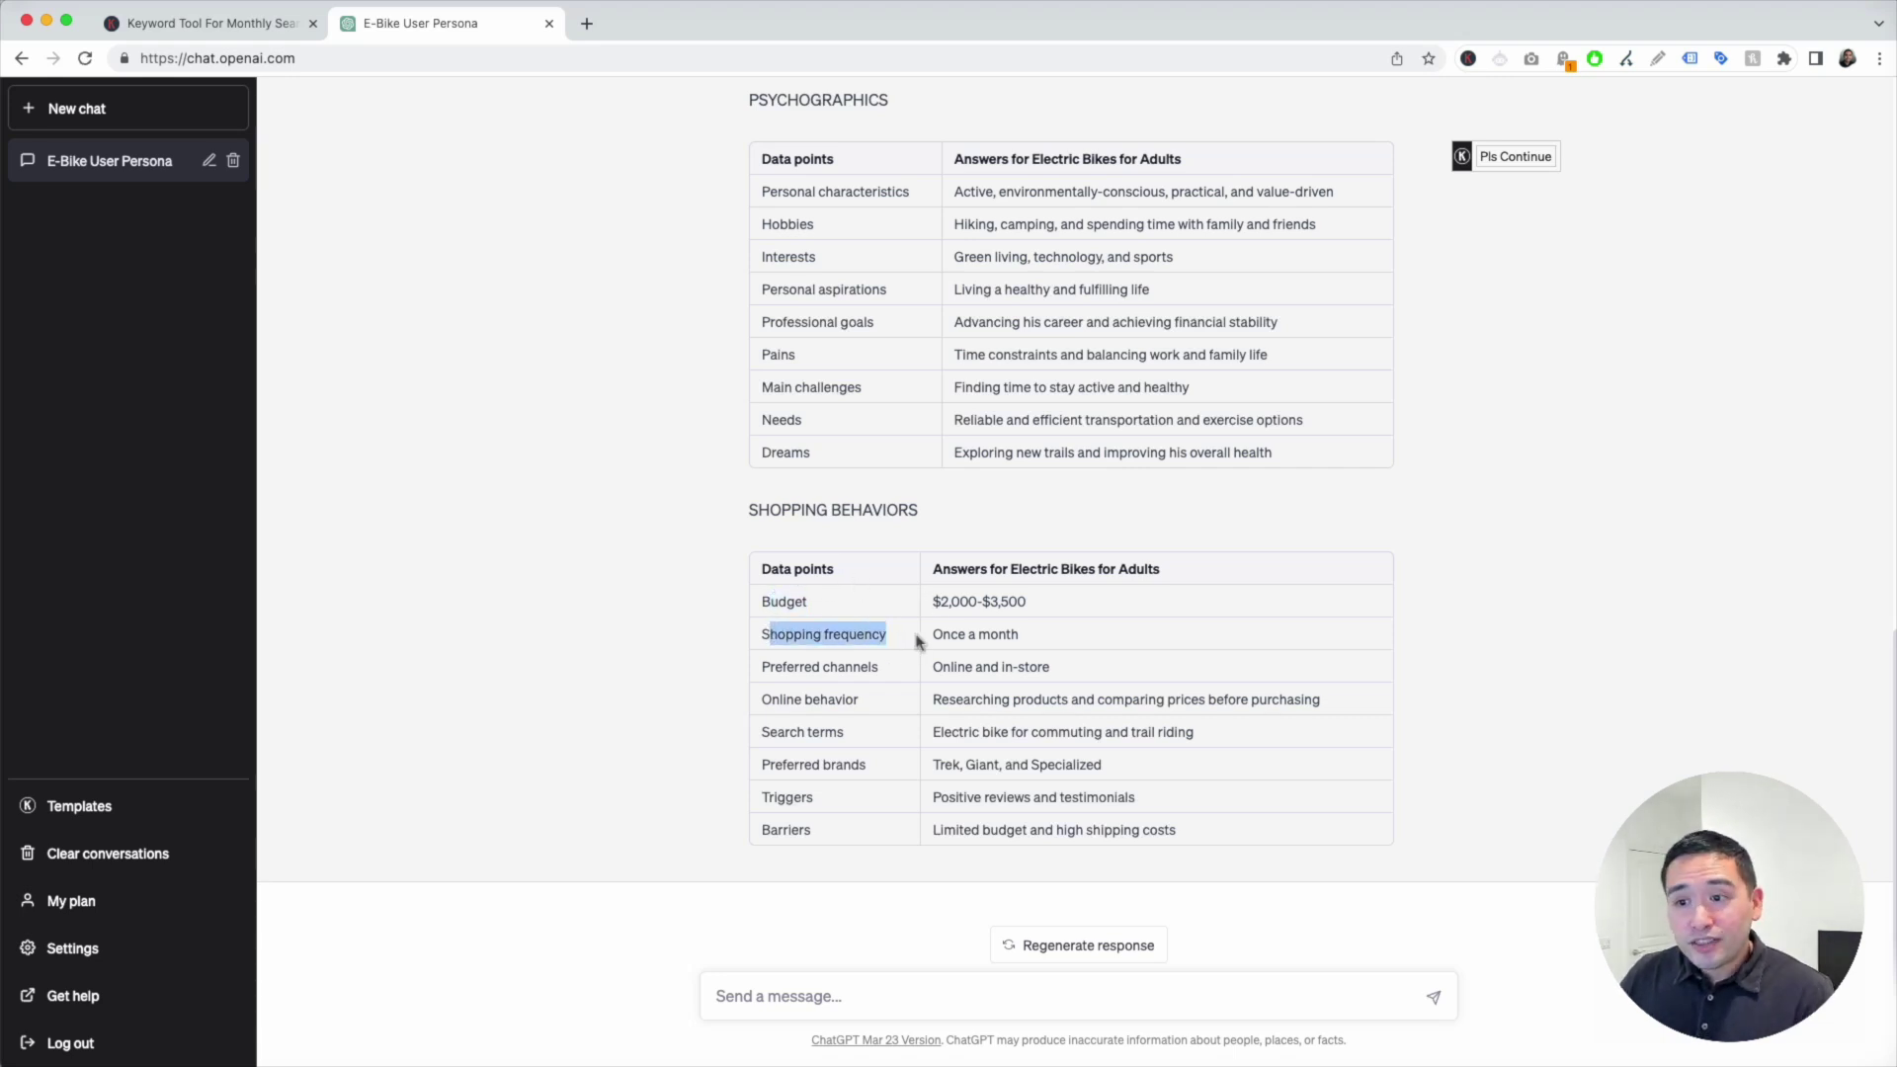
{"action": "left_click_drag", "start_coordinate": [780, 668], "coordinate": [1022, 669]}
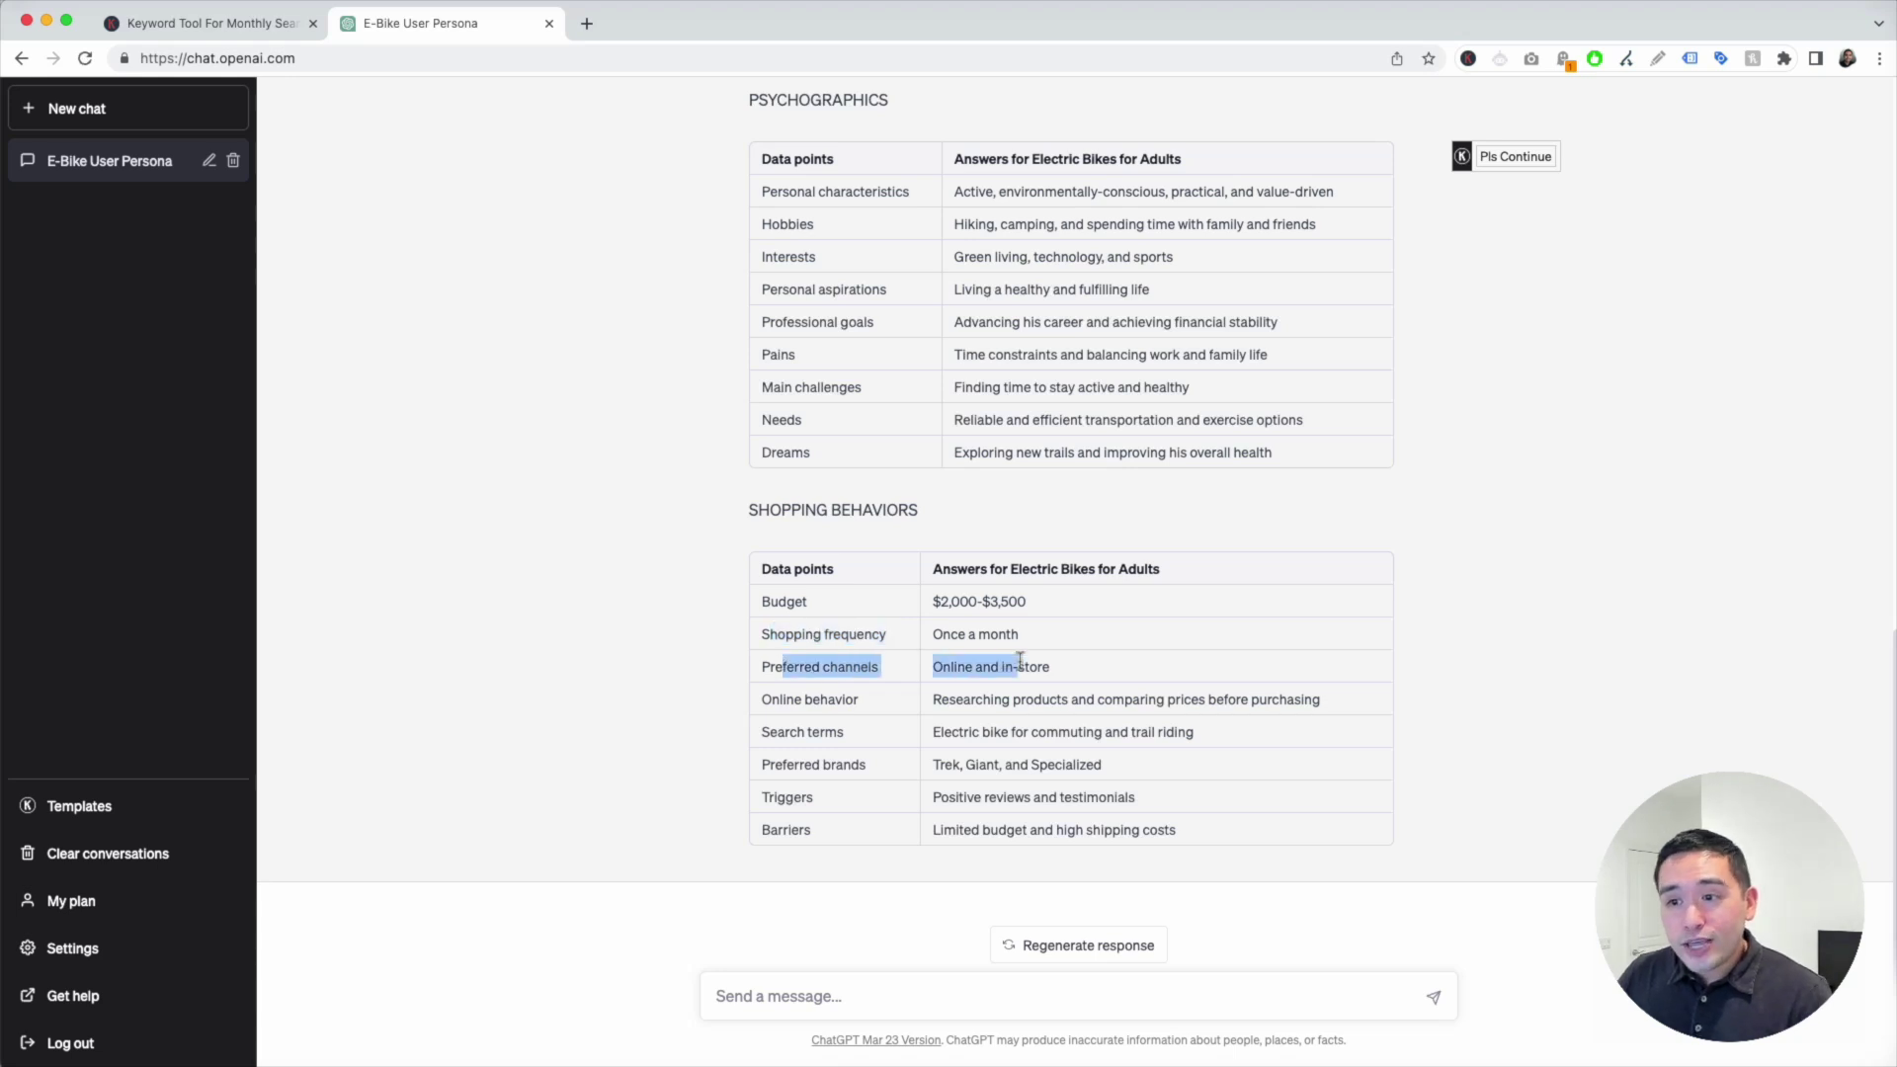
{"action": "left_click_drag", "start_coordinate": [770, 700], "coordinate": [1149, 732]}
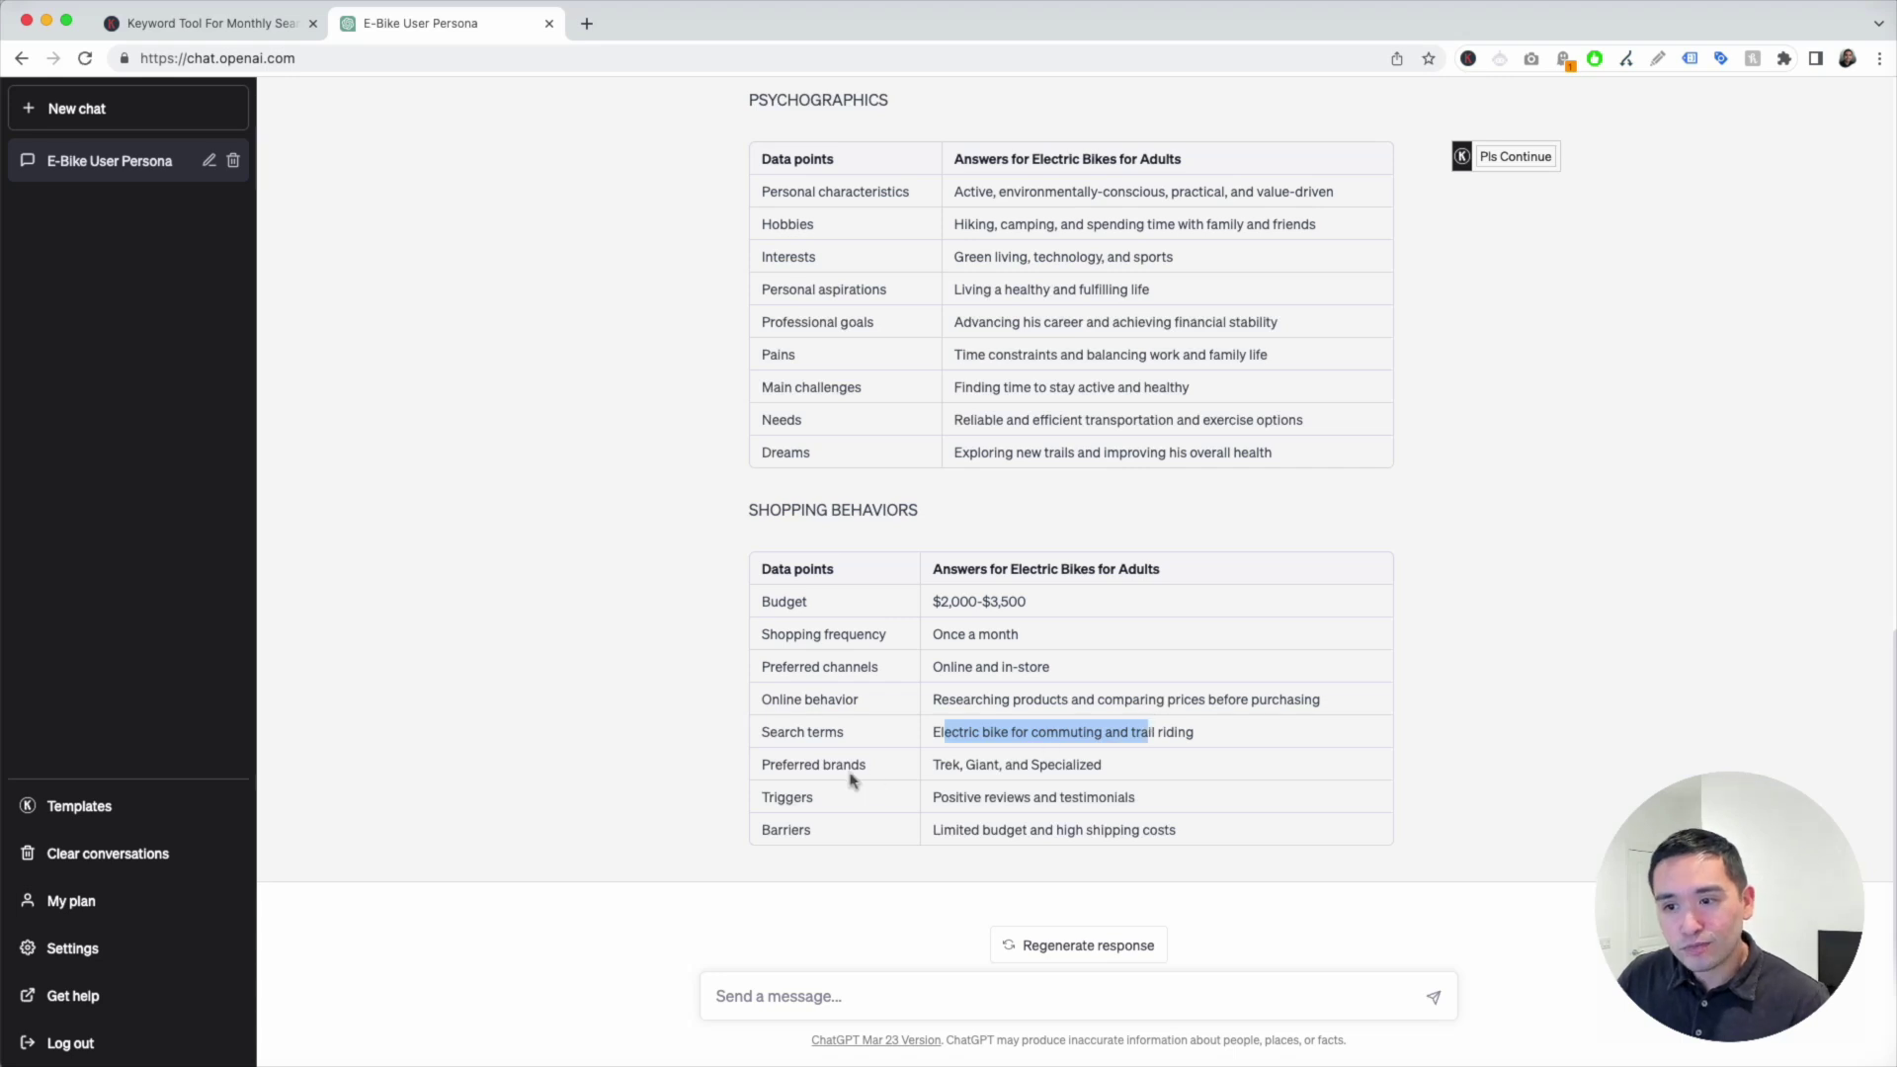
{"action": "left_click_drag", "start_coordinate": [809, 773], "coordinate": [1103, 824]}
{"action": "left_click", "coordinate": [1103, 824]}
{"action": "scroll", "coordinate": [1138, 805], "scroll_direction": "up", "scroll_amount": 2}
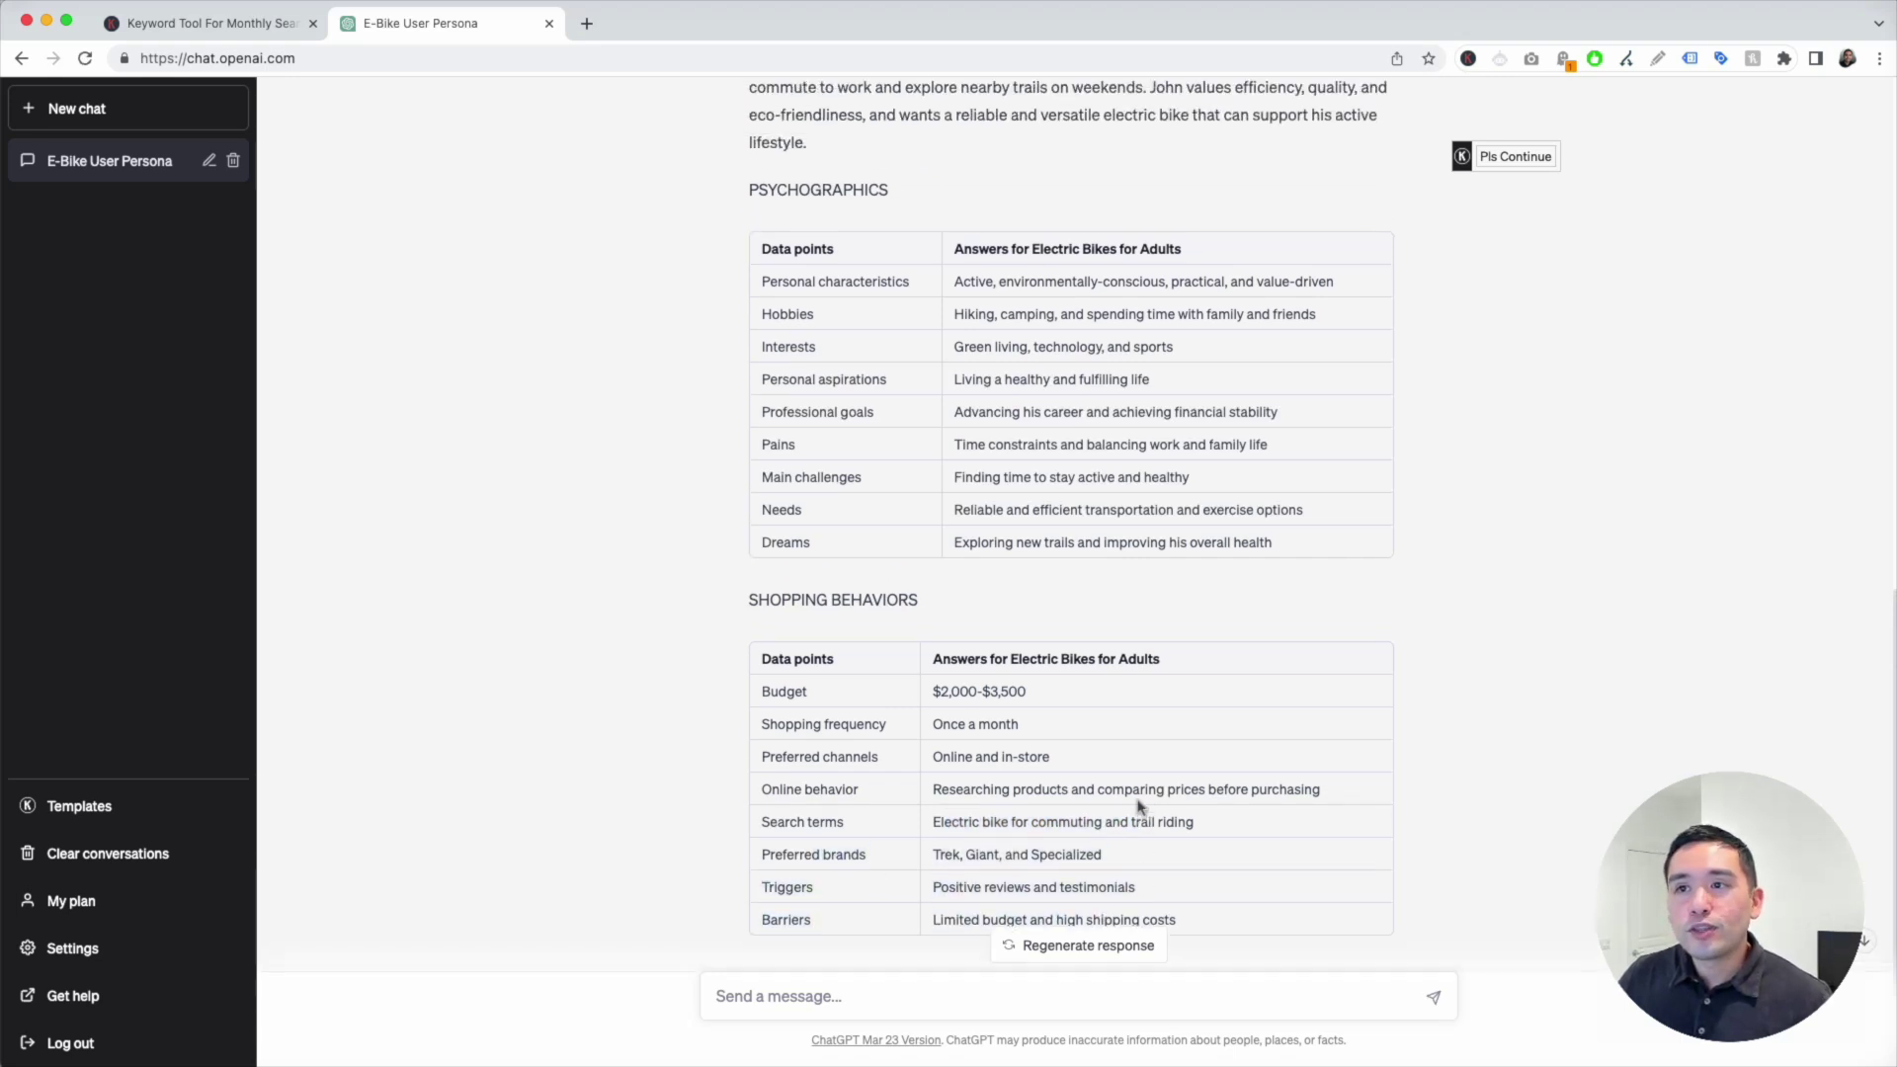
{"action": "scroll", "coordinate": [1139, 805], "scroll_direction": "up", "scroll_amount": 12}
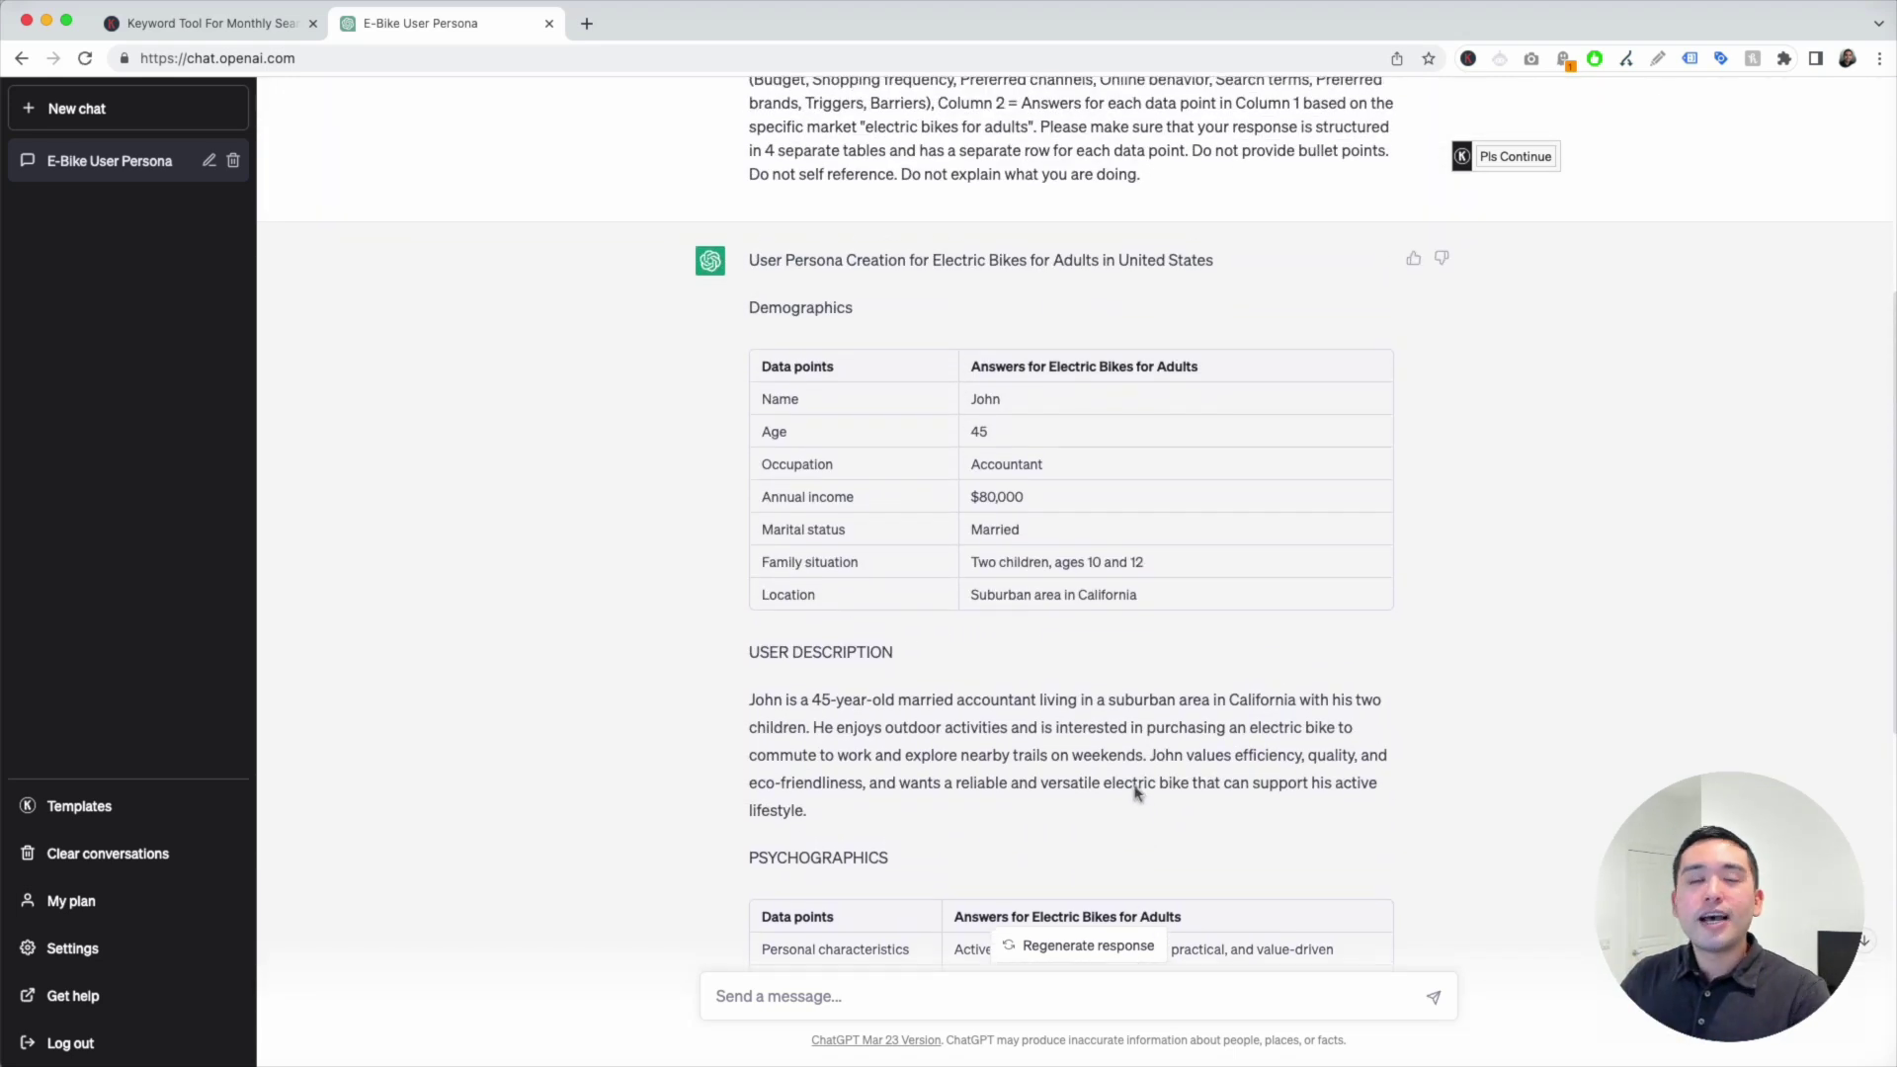
{"action": "scroll", "coordinate": [1136, 790], "scroll_direction": "down", "scroll_amount": 6}
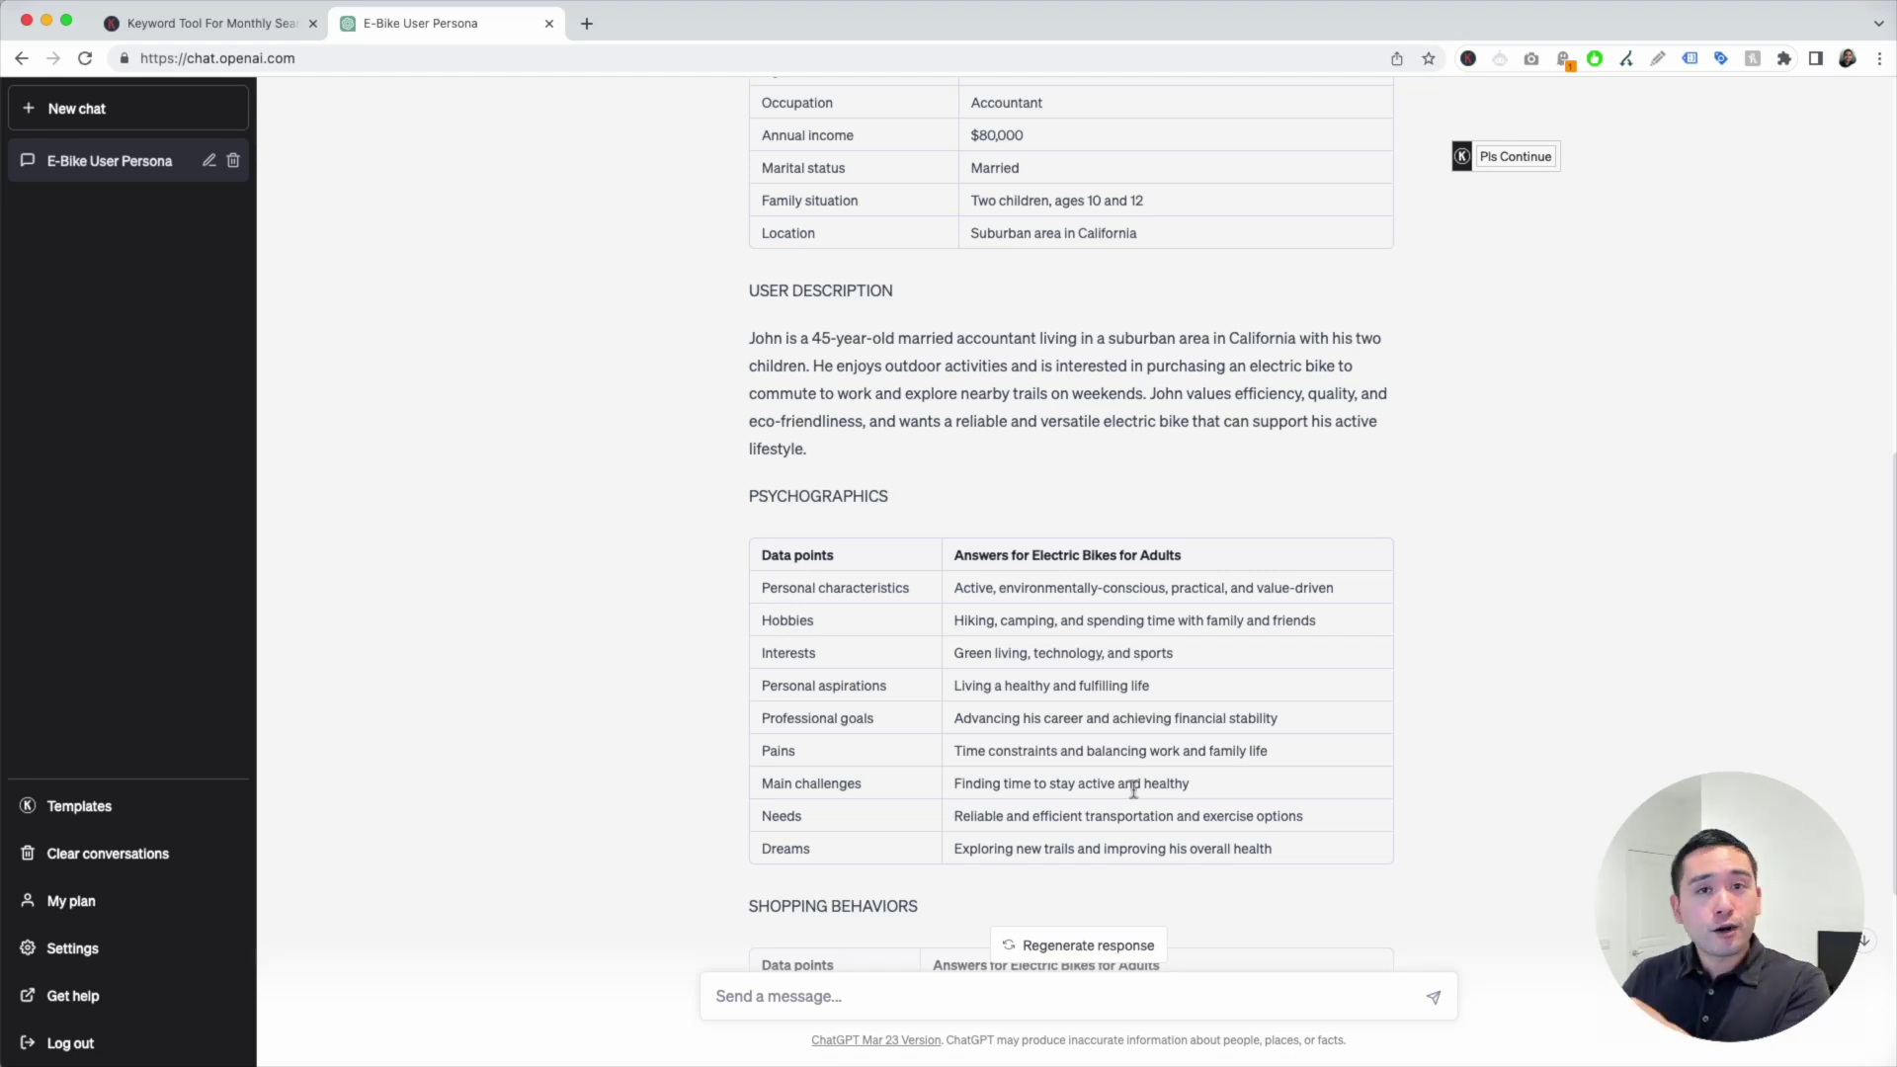
{"action": "scroll", "coordinate": [1123, 618], "scroll_direction": "up", "scroll_amount": 8}
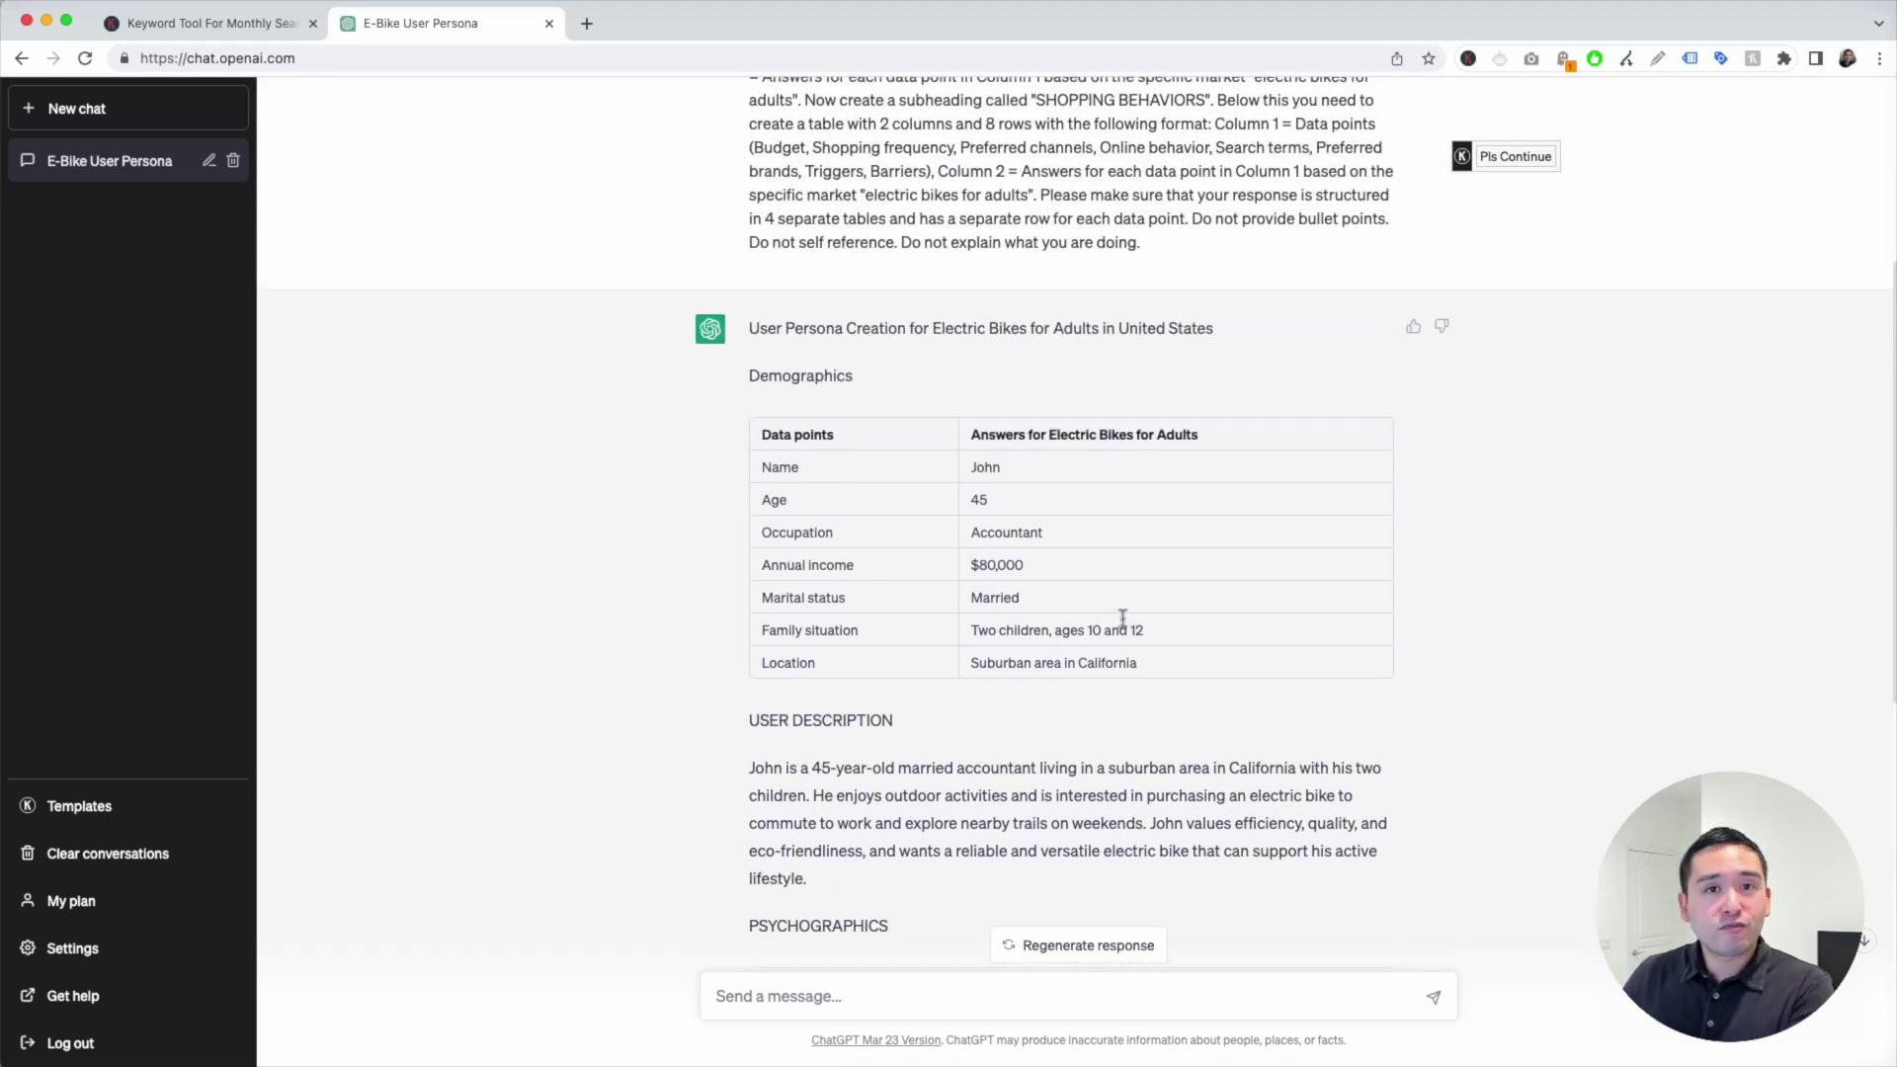
{"action": "scroll", "coordinate": [1123, 617], "scroll_direction": "down", "scroll_amount": 15}
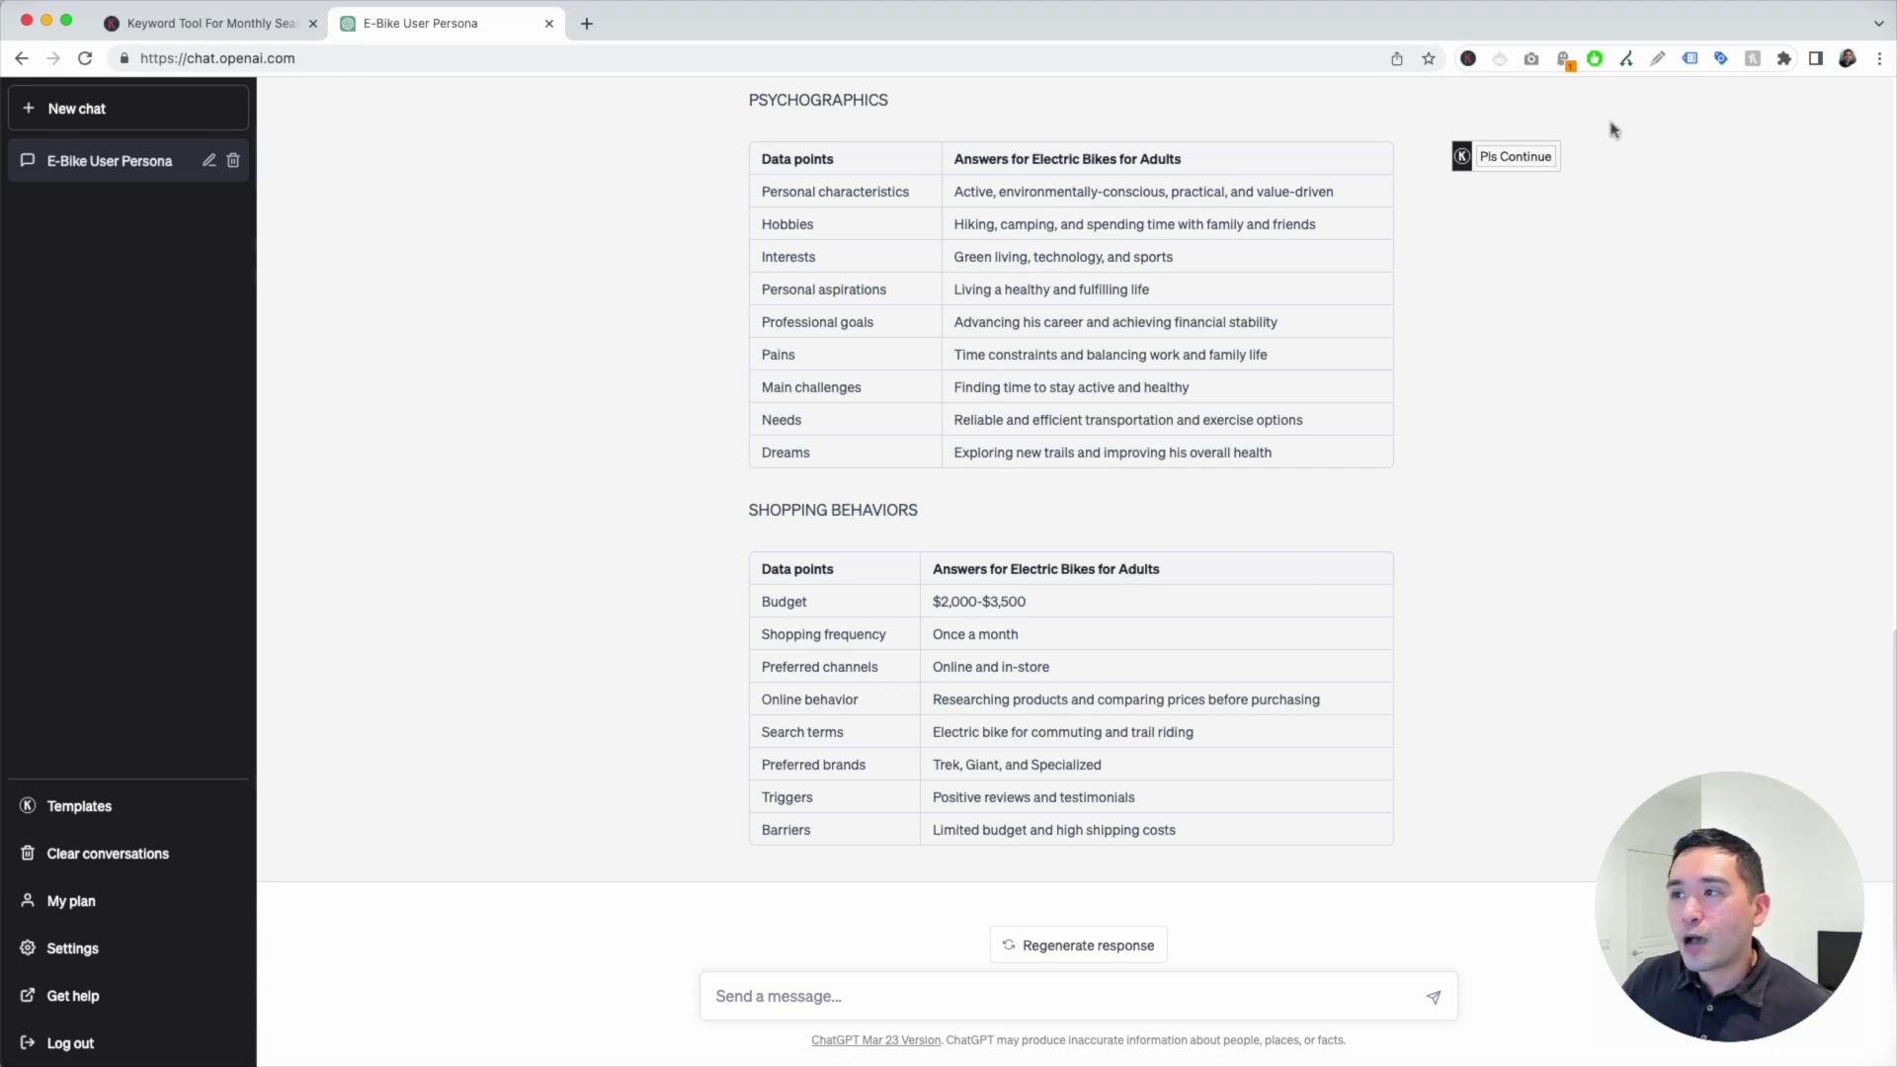
Step: Ask ChatGPT to expand the persona using the Keywords Everywhere Expand option
{"action": "mouse_move", "coordinate": [1536, 158]}
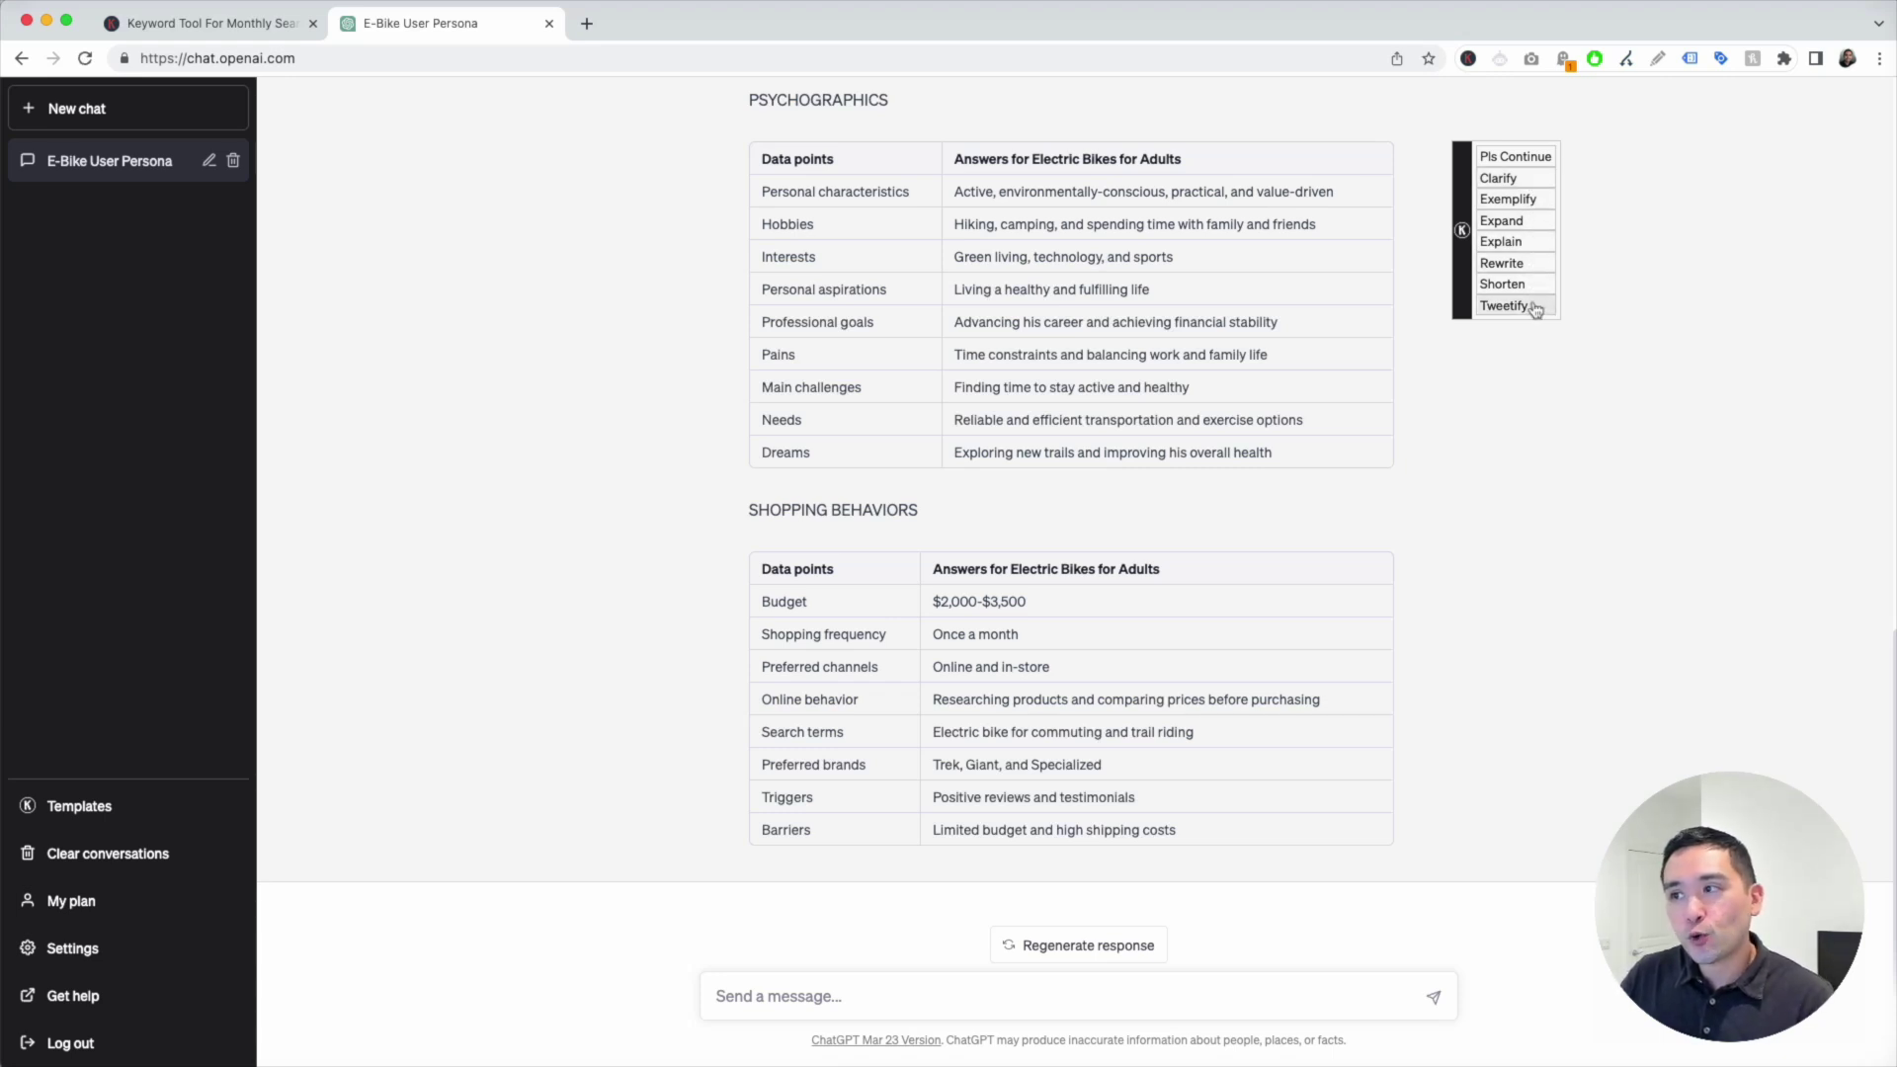
{"action": "left_click", "coordinate": [1525, 226]}
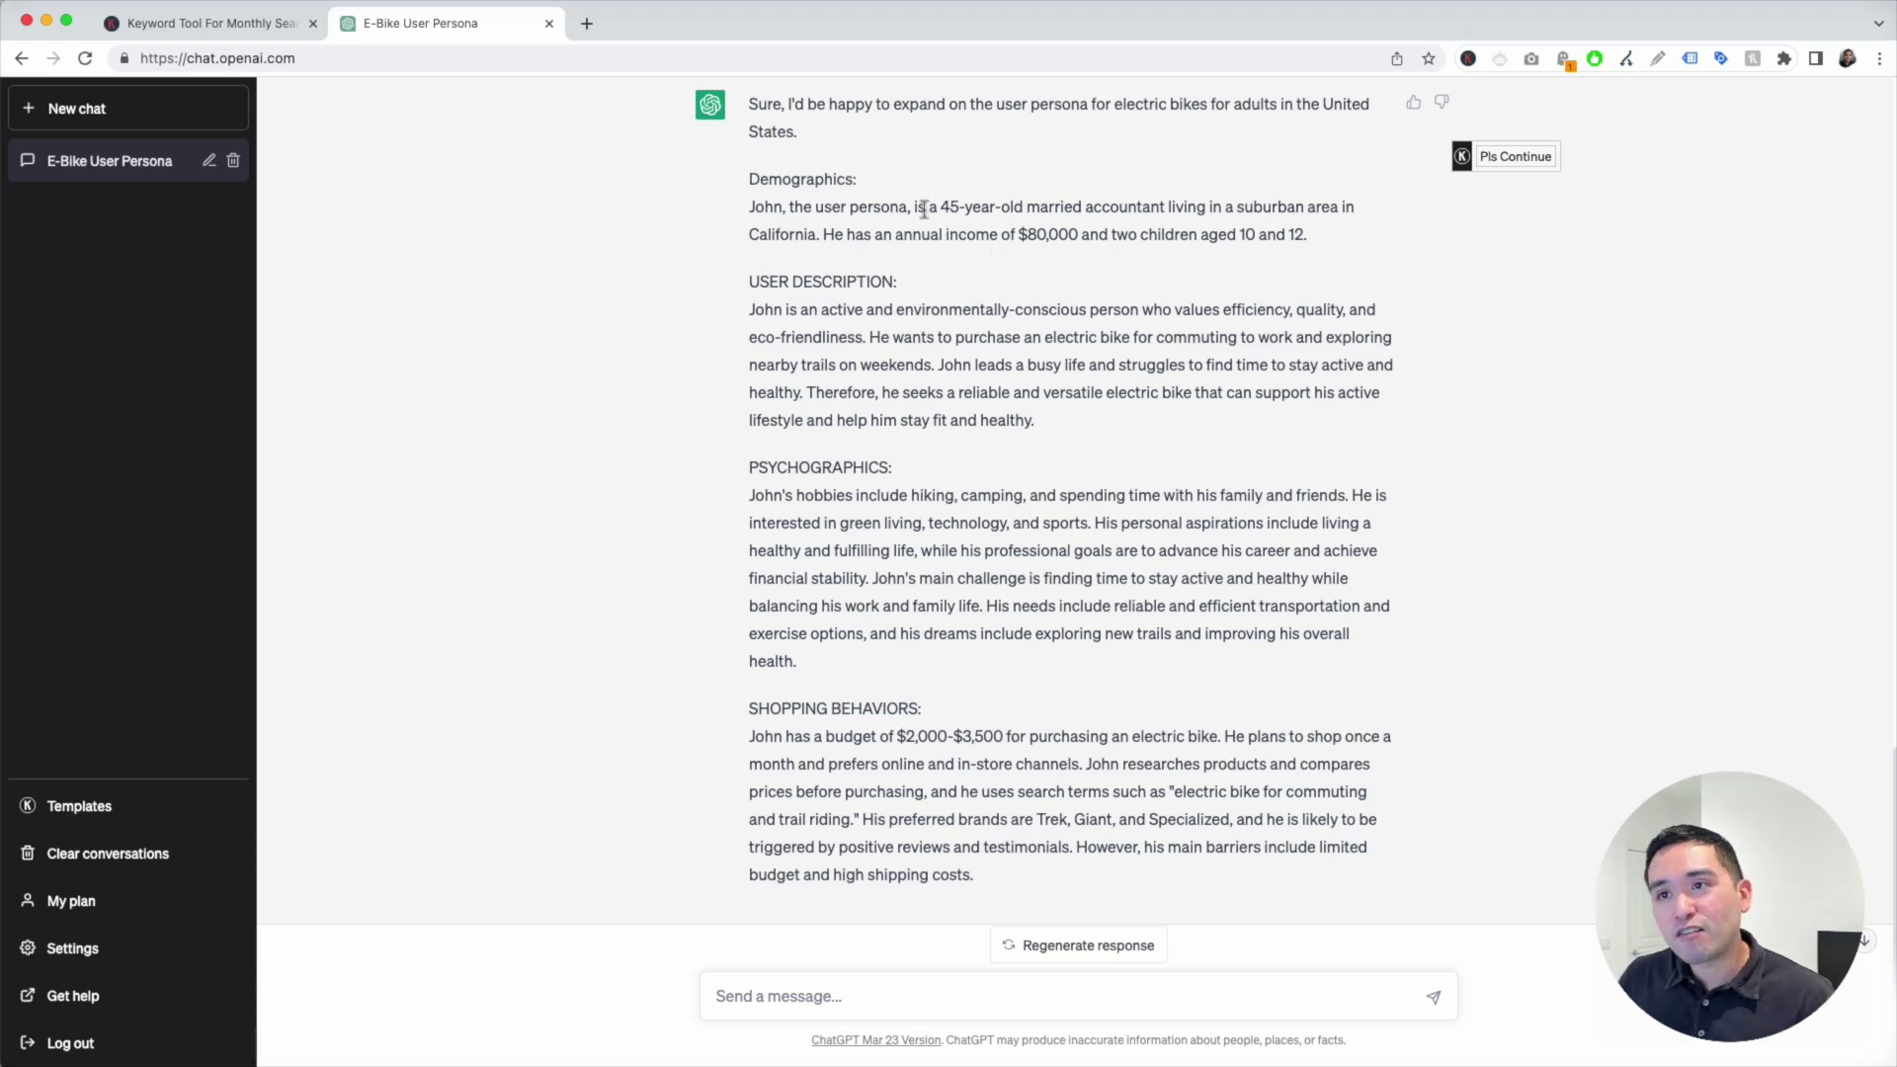
Step: Review the expanded prose persona, starting with its Demographics paragraph
{"action": "left_click_drag", "start_coordinate": [747, 180], "coordinate": [1271, 233]}
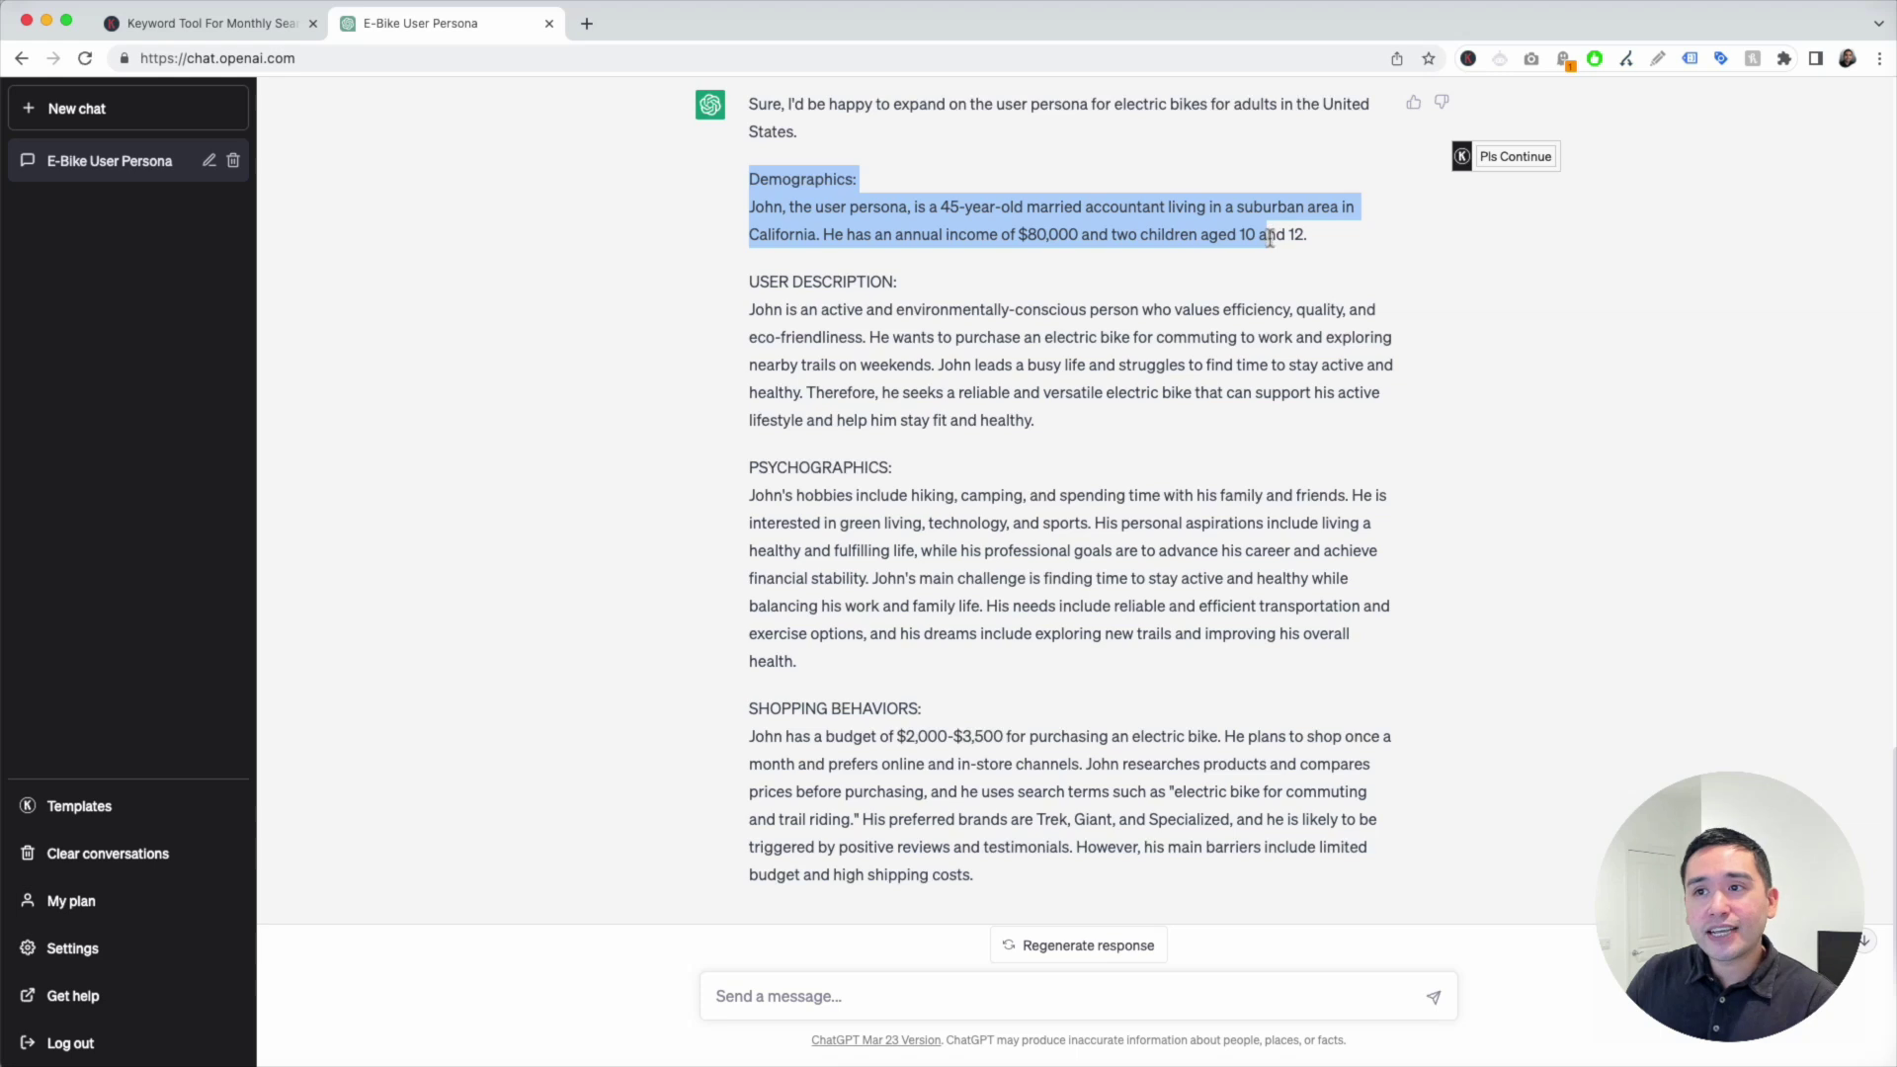
{"action": "left_click", "coordinate": [757, 285]}
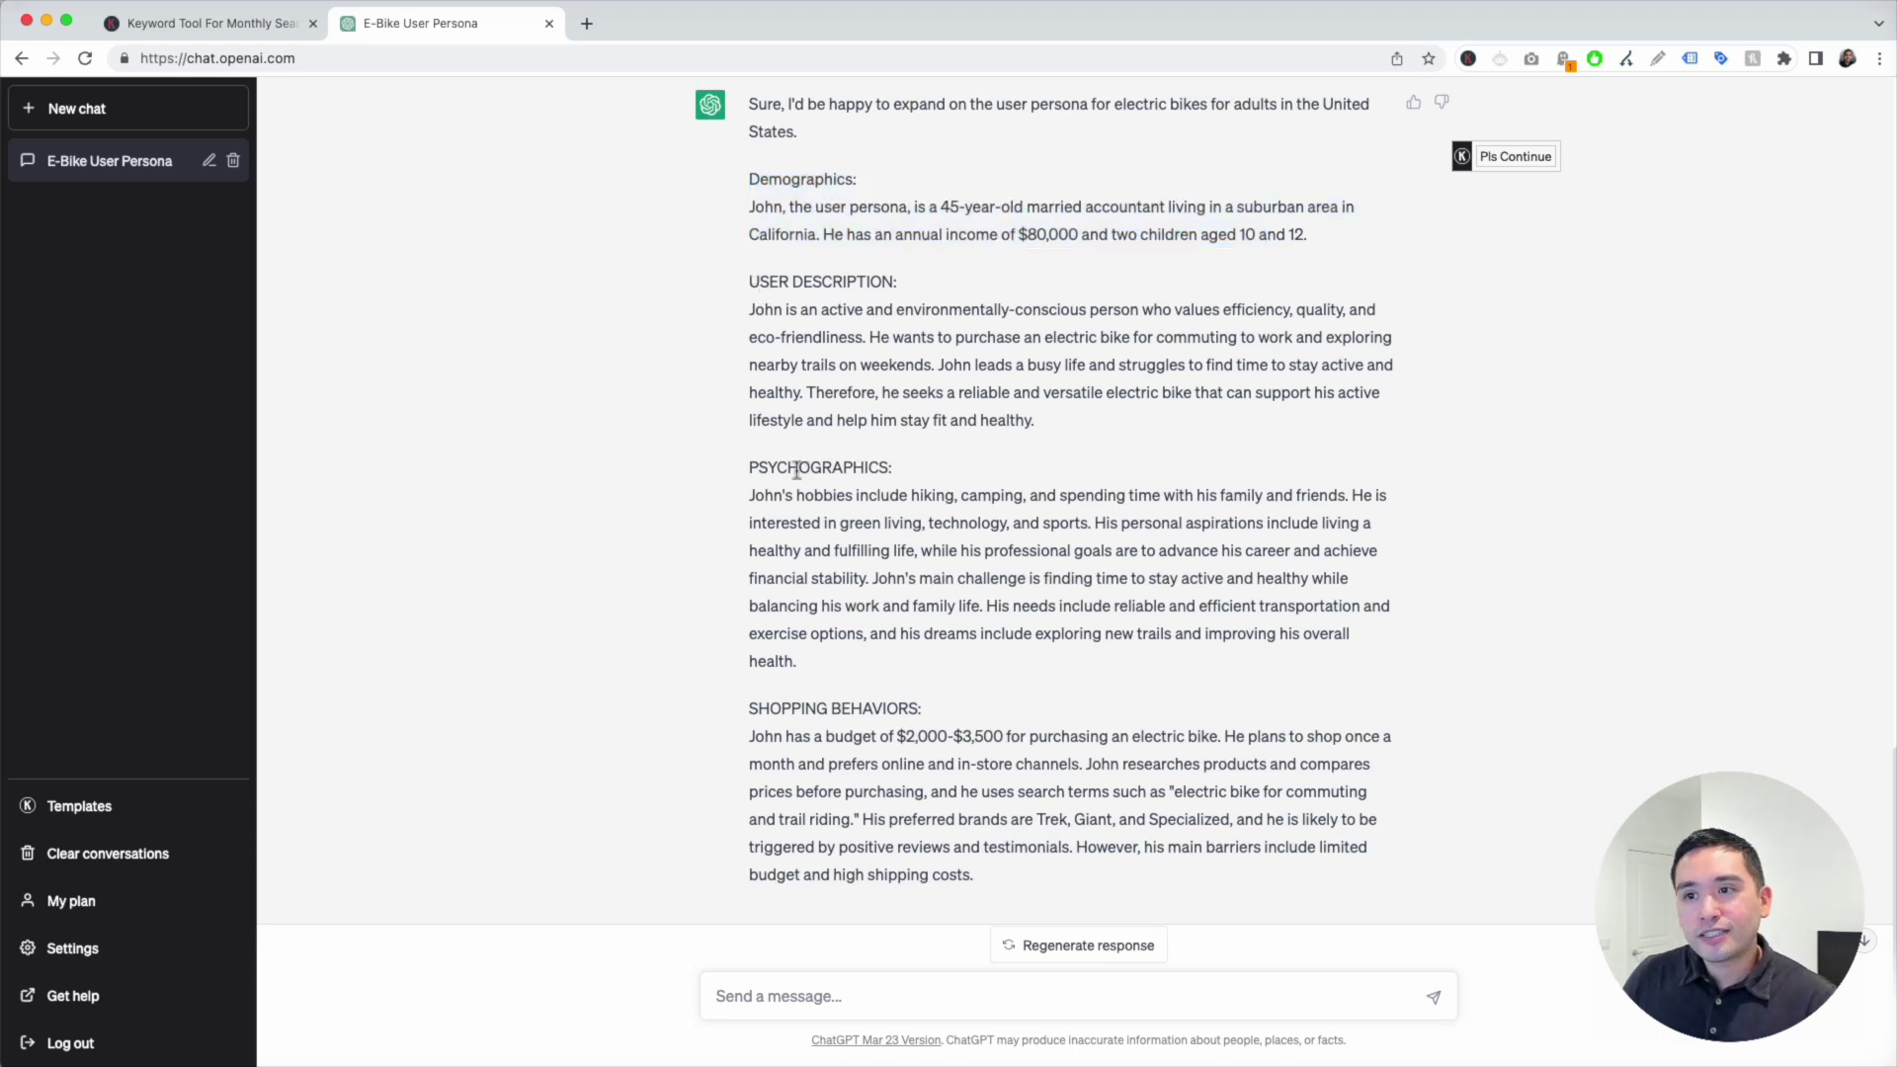
{"action": "scroll", "coordinate": [886, 632], "scroll_direction": "down", "scroll_amount": 1}
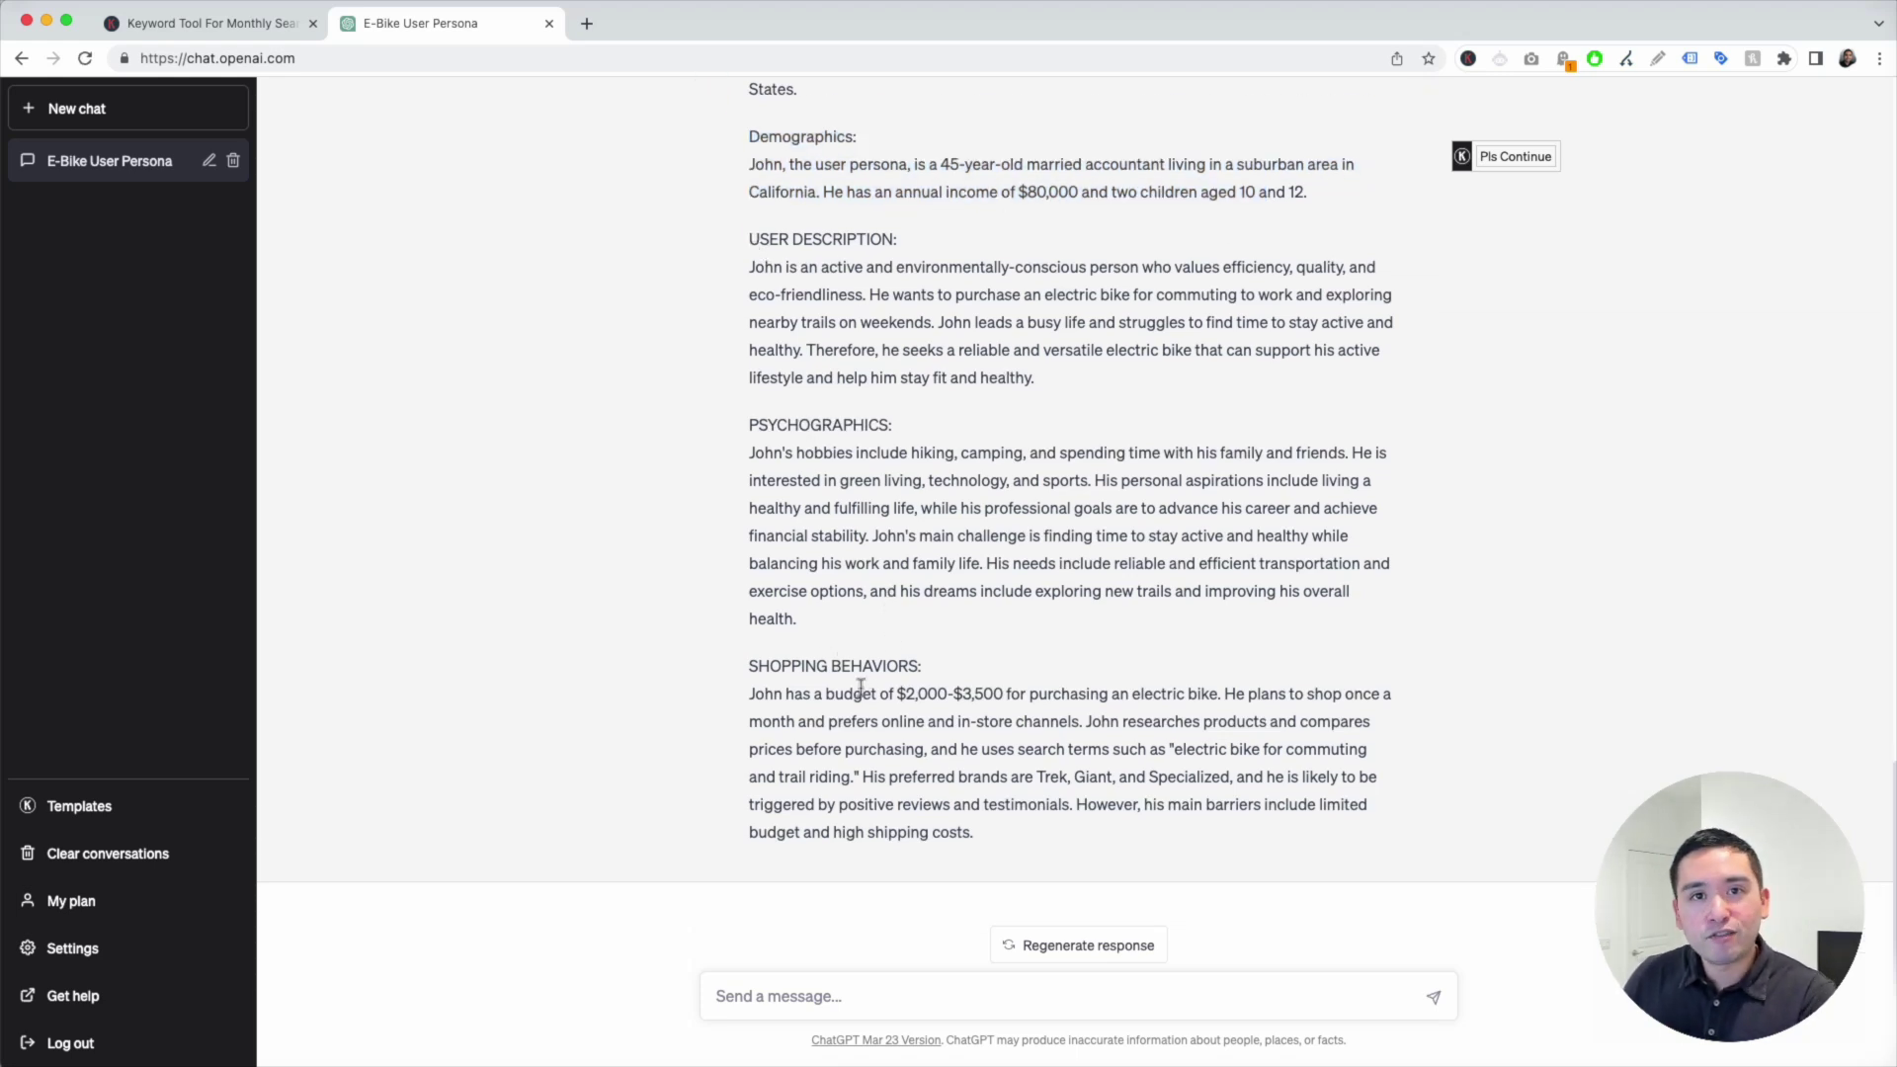
{"action": "mouse_move", "coordinate": [1546, 178]}
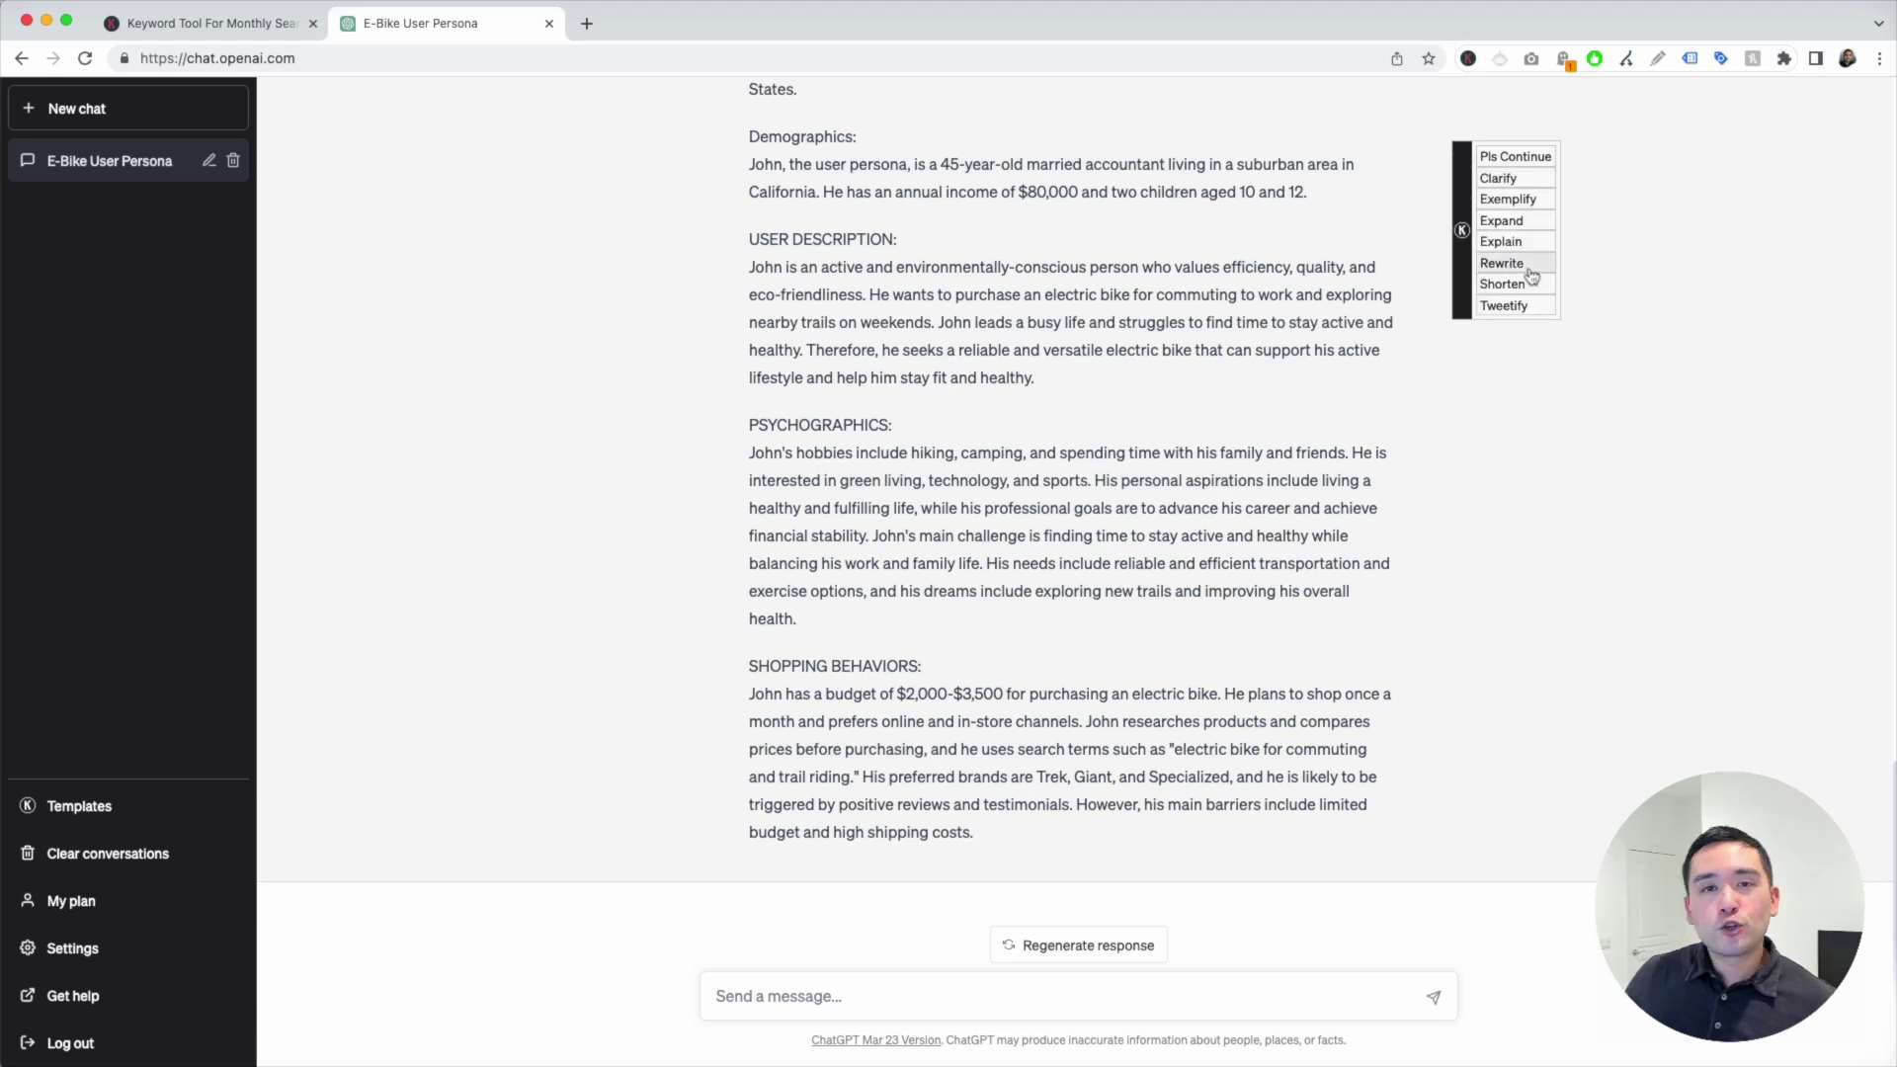